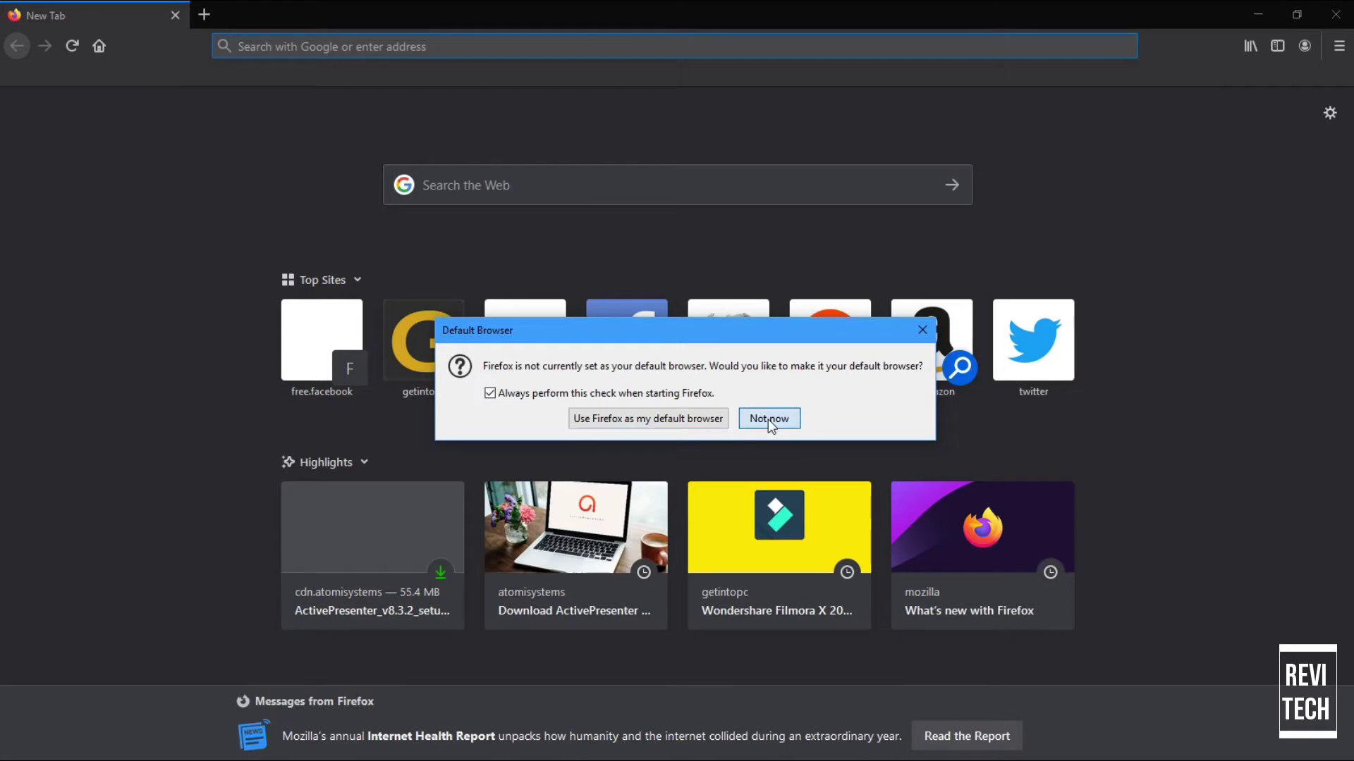
# Step: Decline setting Firefox as the default browser, then search Google for getintopc and open the Get Into PC website
pyautogui.click(768, 418)
pyautogui.click(464, 6)
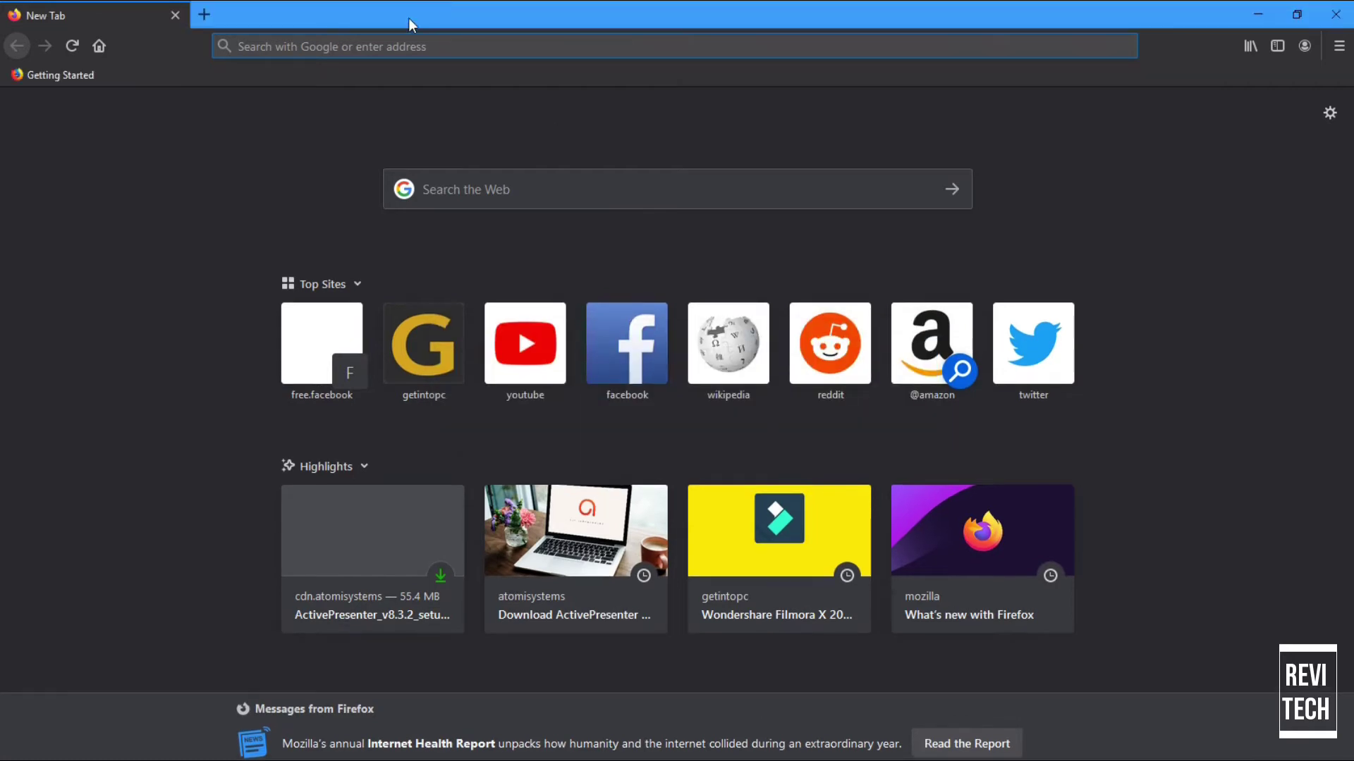
pyautogui.click(371, 47)
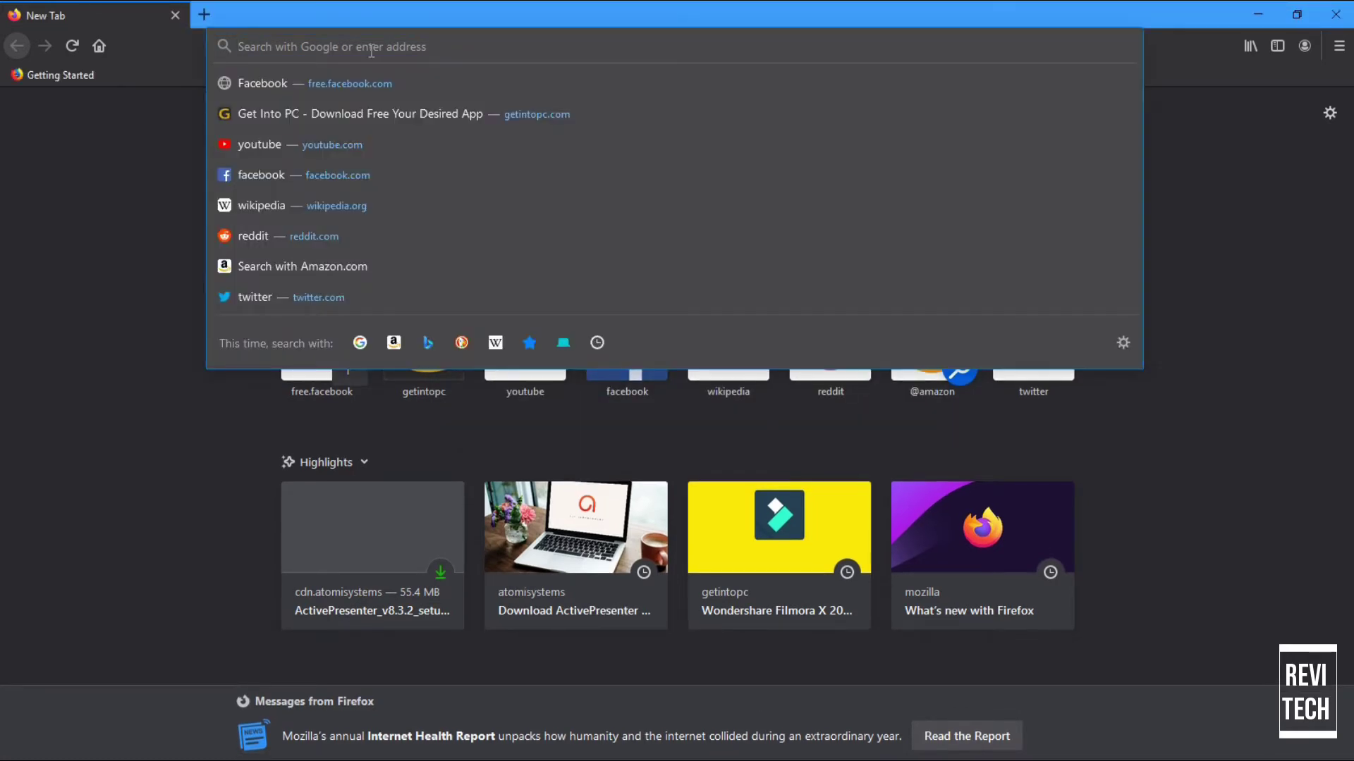
pyautogui.write('getinto')
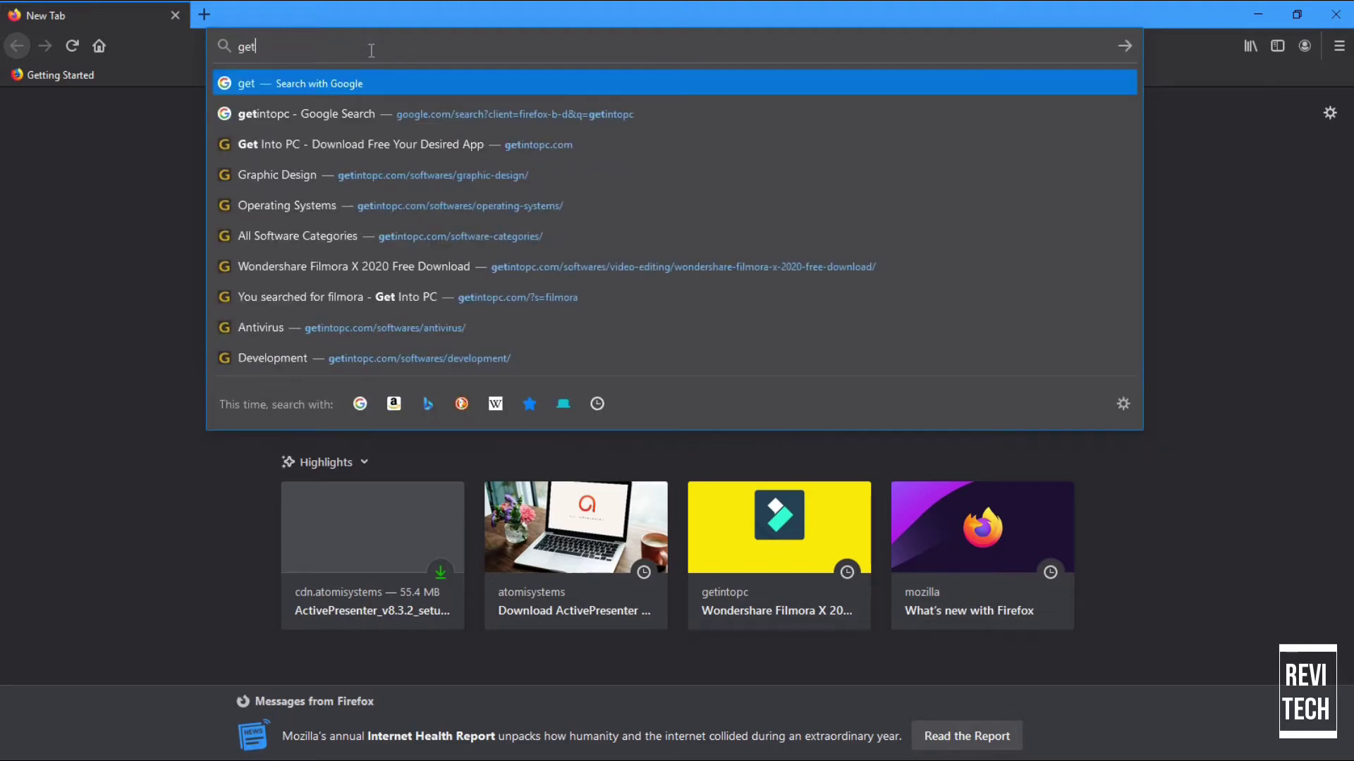
pyautogui.write('pc')
pyautogui.press('Return')
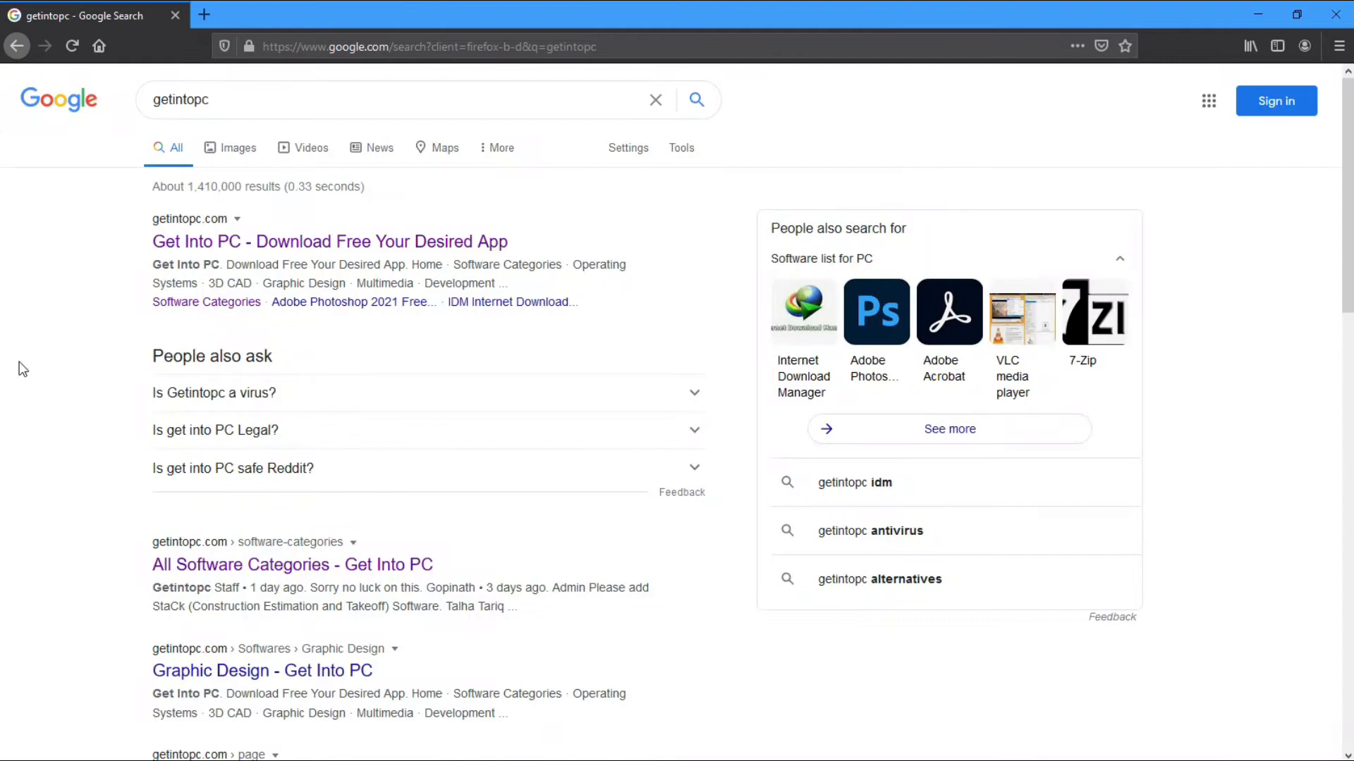
pyautogui.click(259, 242)
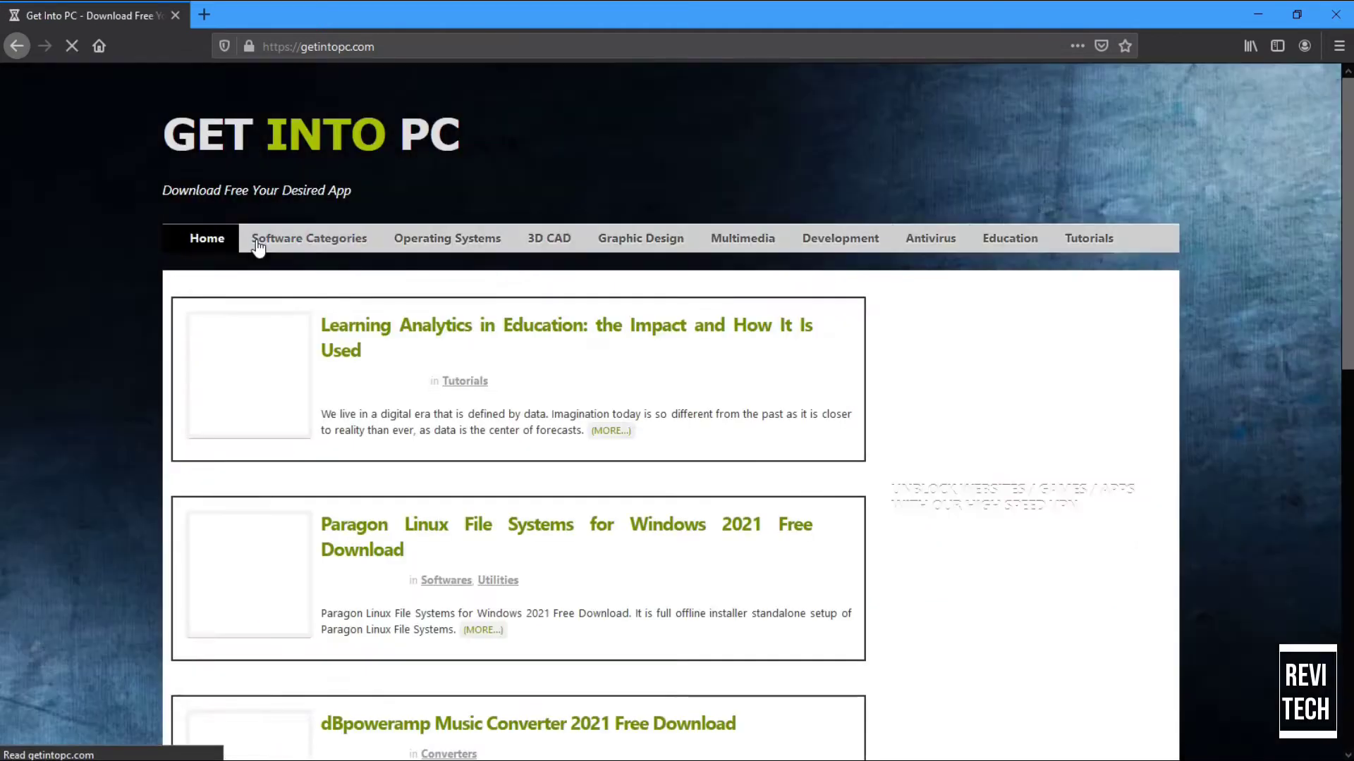
# Step: Search the site for filmora and open the Wondershare Filmora X 2020 Free Download page
pyautogui.click(989, 302)
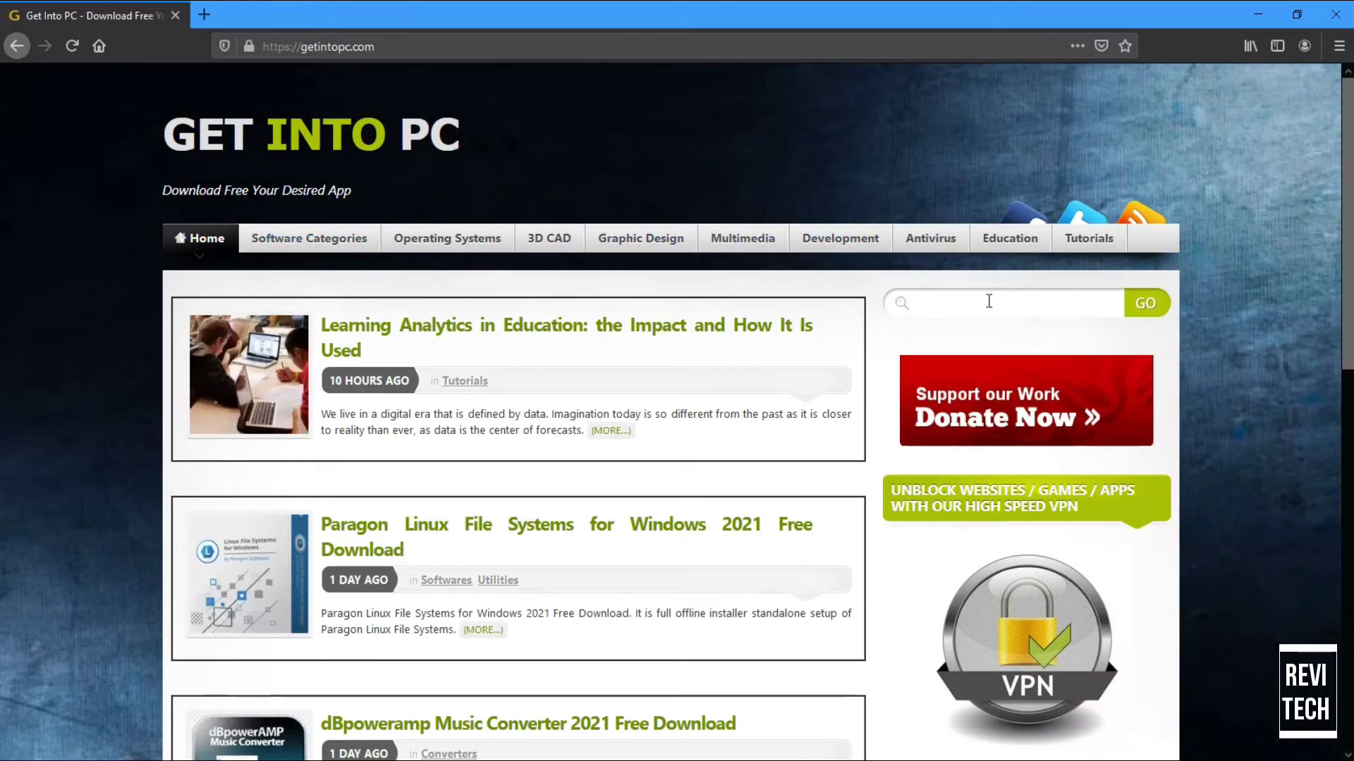
pyautogui.write('filmora')
pyautogui.press('Return')
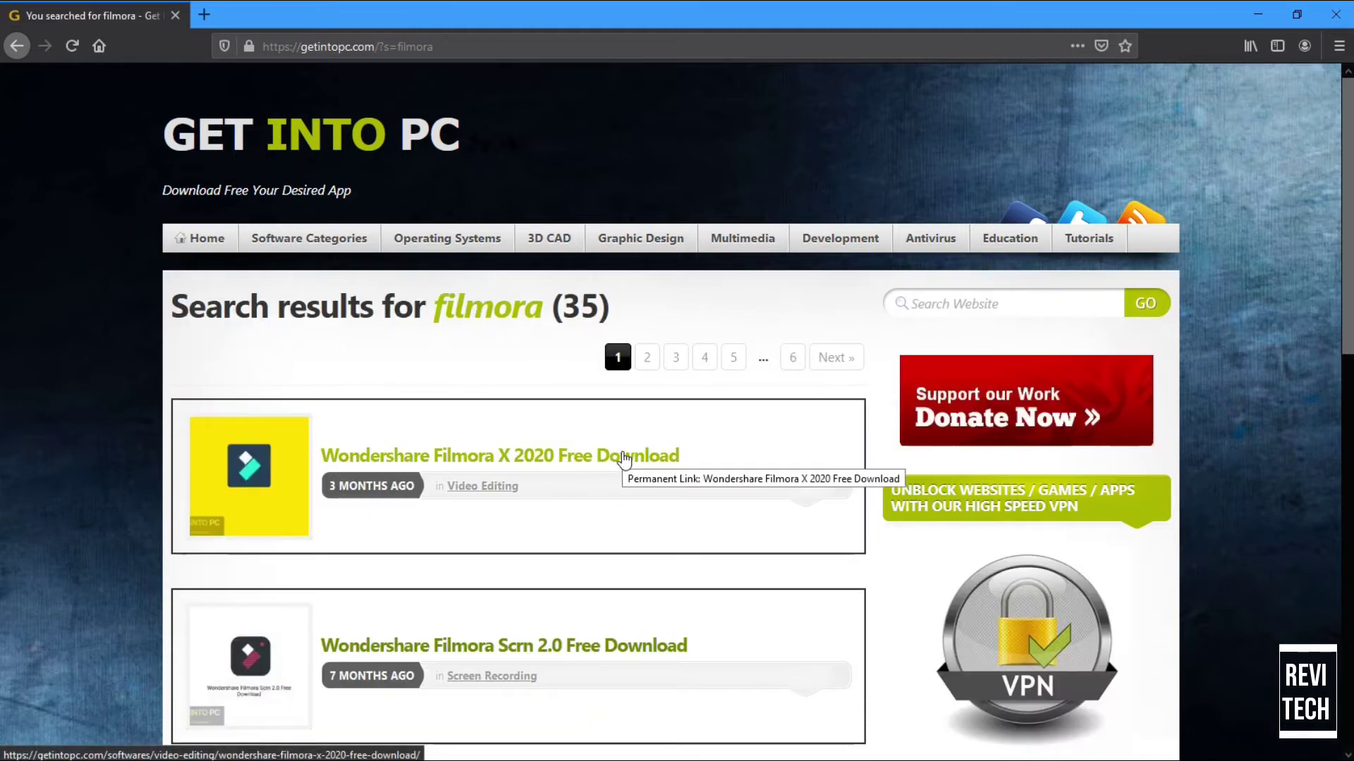
pyautogui.click(623, 458)
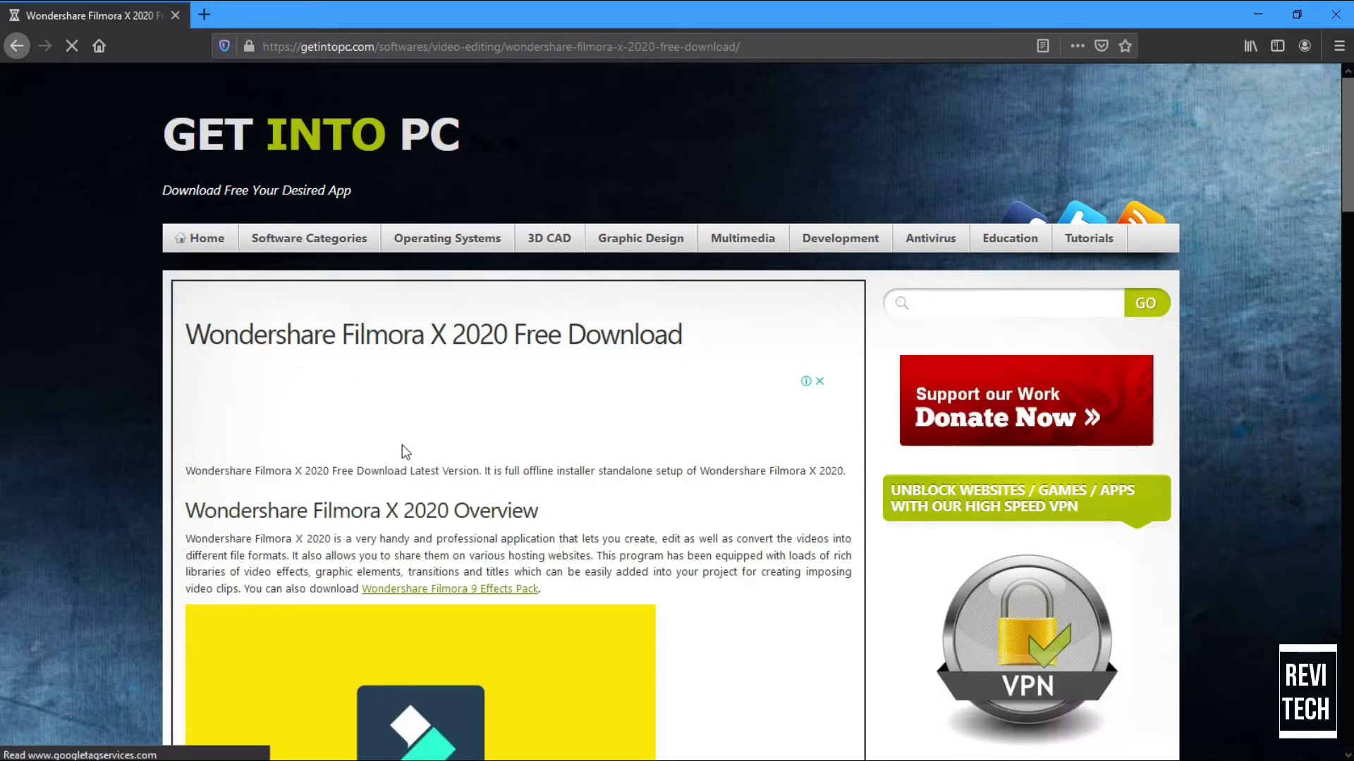
# Step: Review Filmora X 2020's features, setup details and system requirements, and compare them with the computer's System Information summary
pyautogui.scroll(-10, 300, 269)
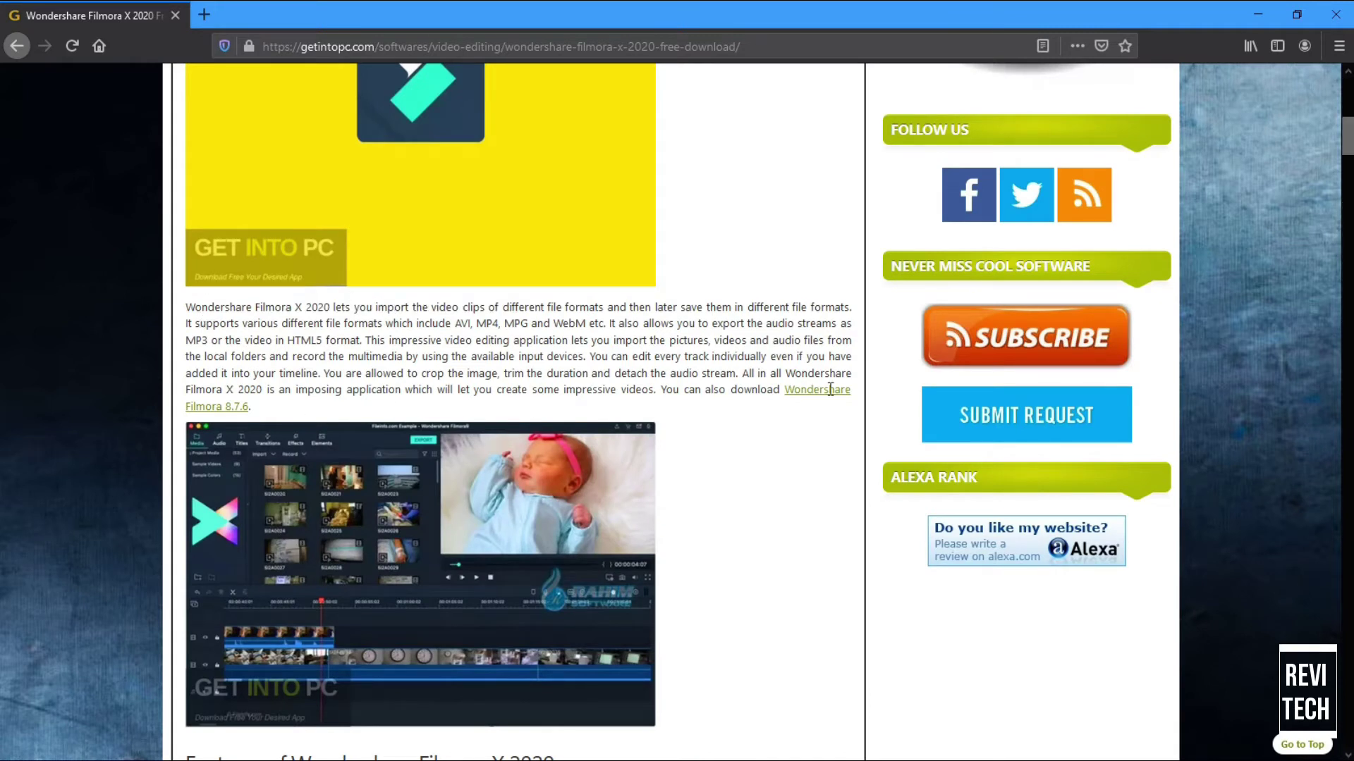
pyautogui.scroll(-9, 492, 510)
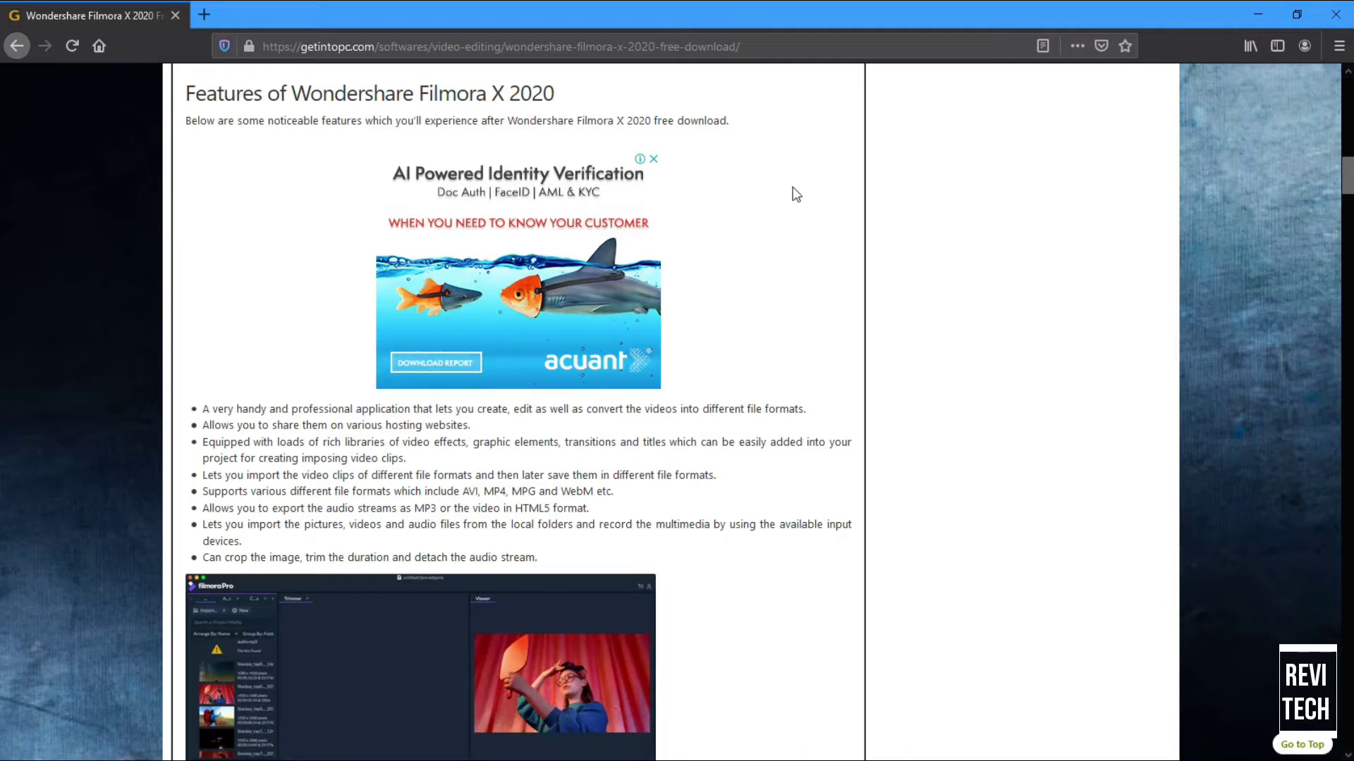
pyautogui.scroll(-10, 796, 194)
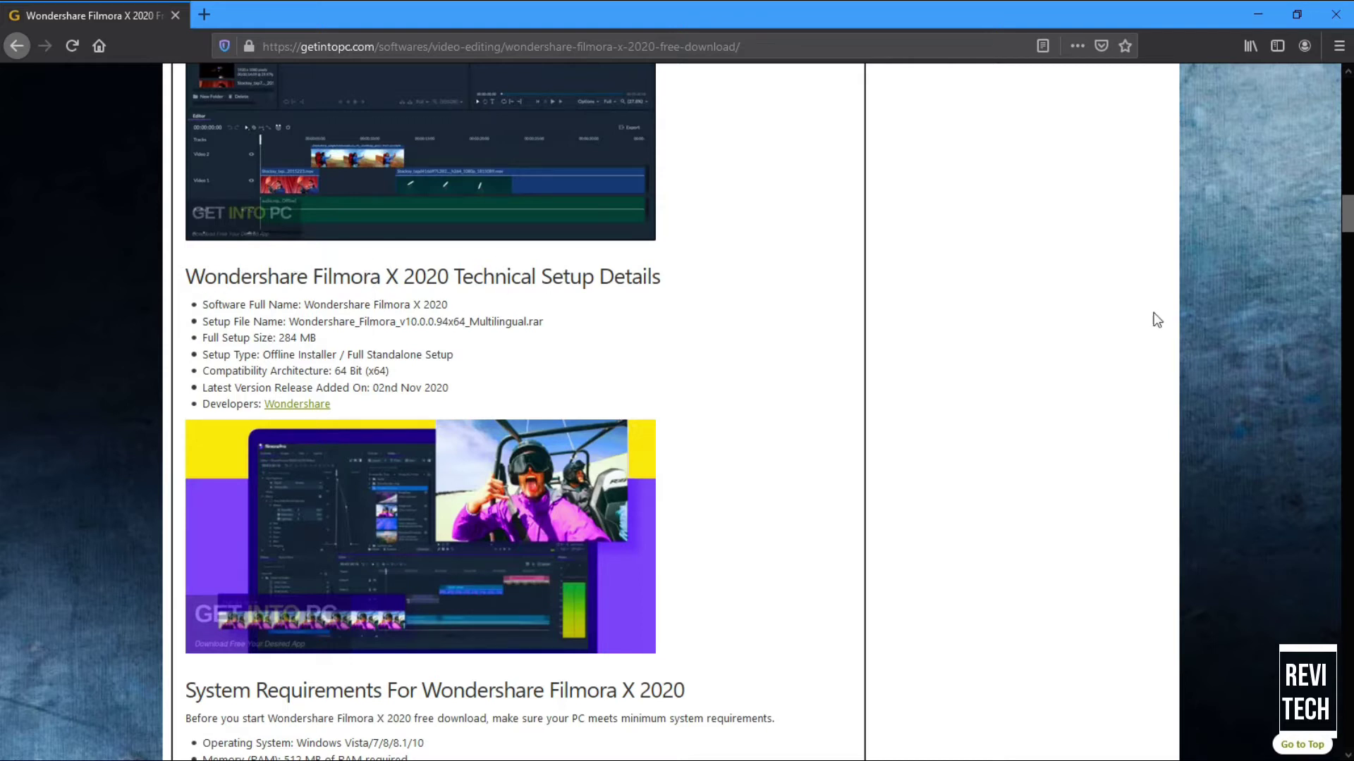
pyautogui.click(1352, 218)
pyautogui.moveTo(1346, 220); pyautogui.dragTo(1346, 248)
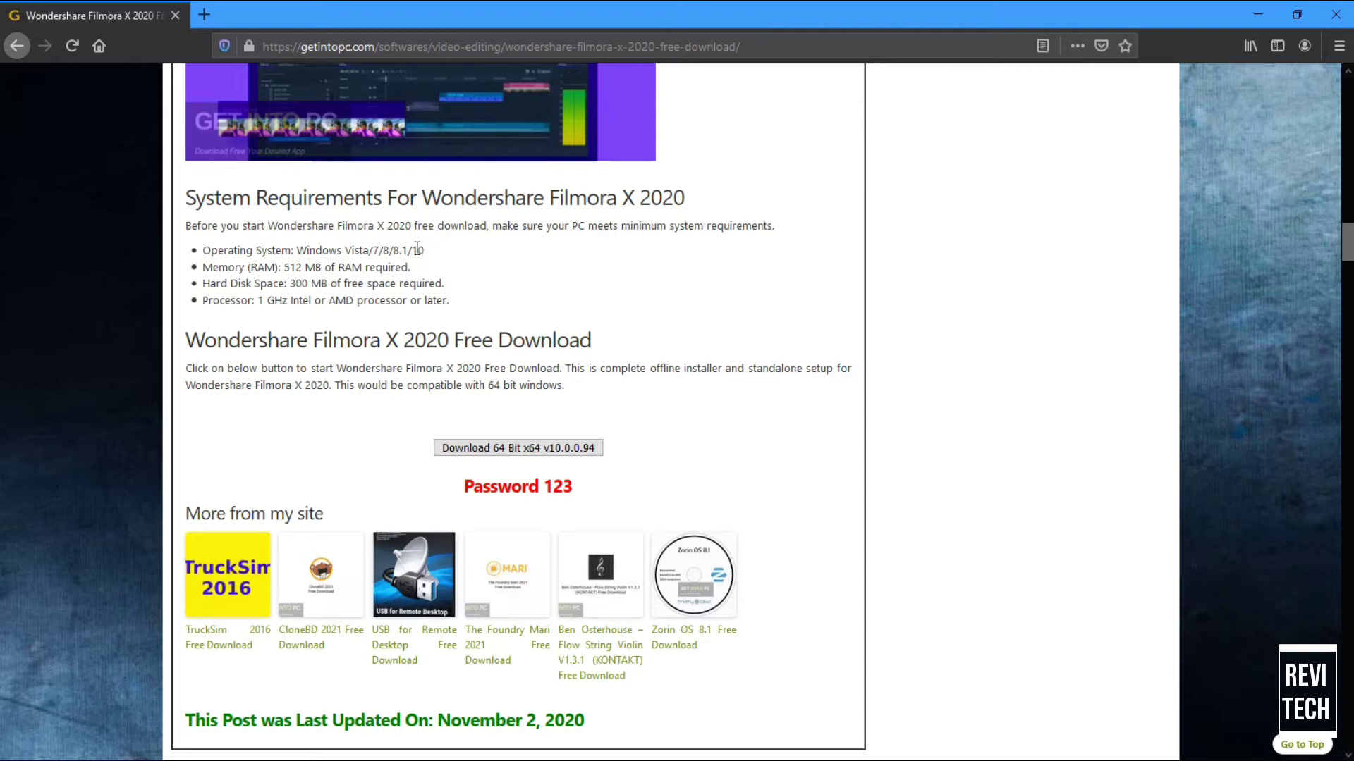
pyautogui.moveTo(417, 248); pyautogui.dragTo(424, 250)
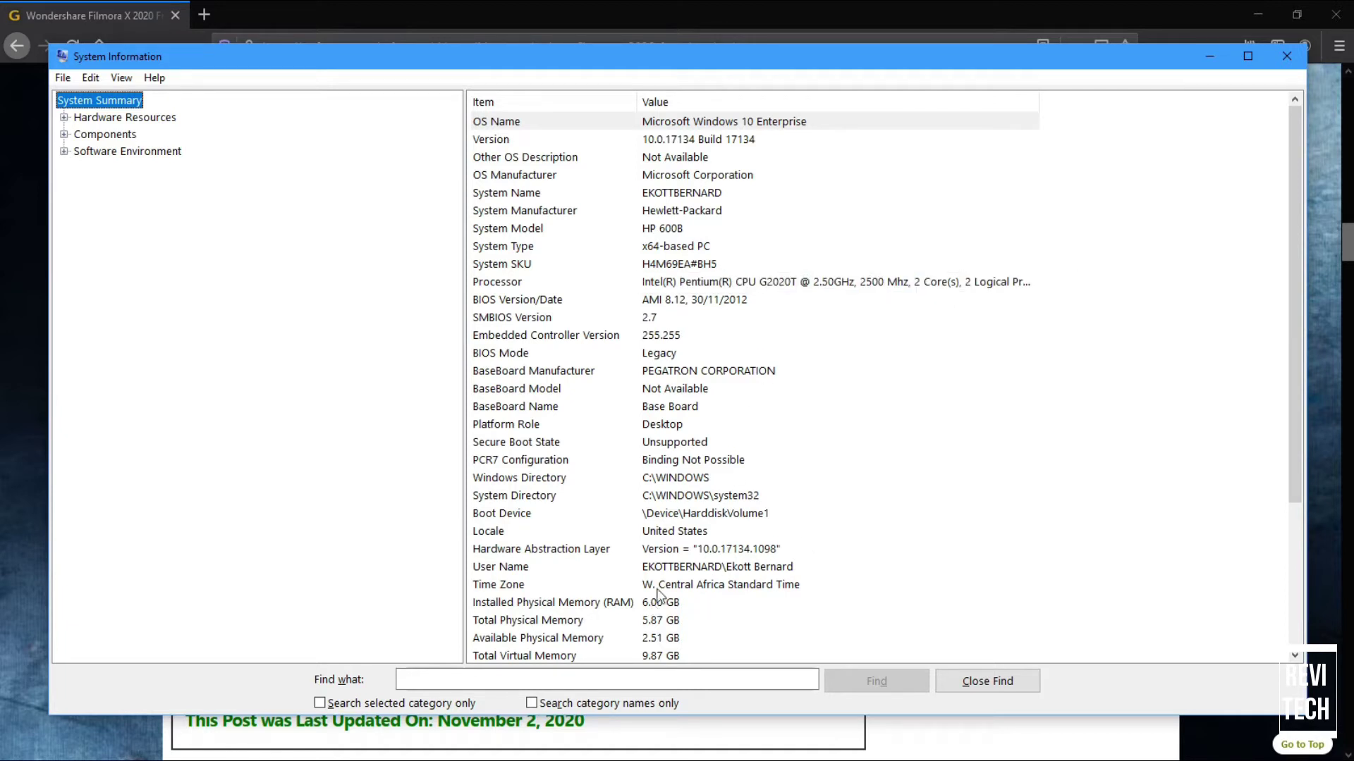
pyautogui.click(1210, 59)
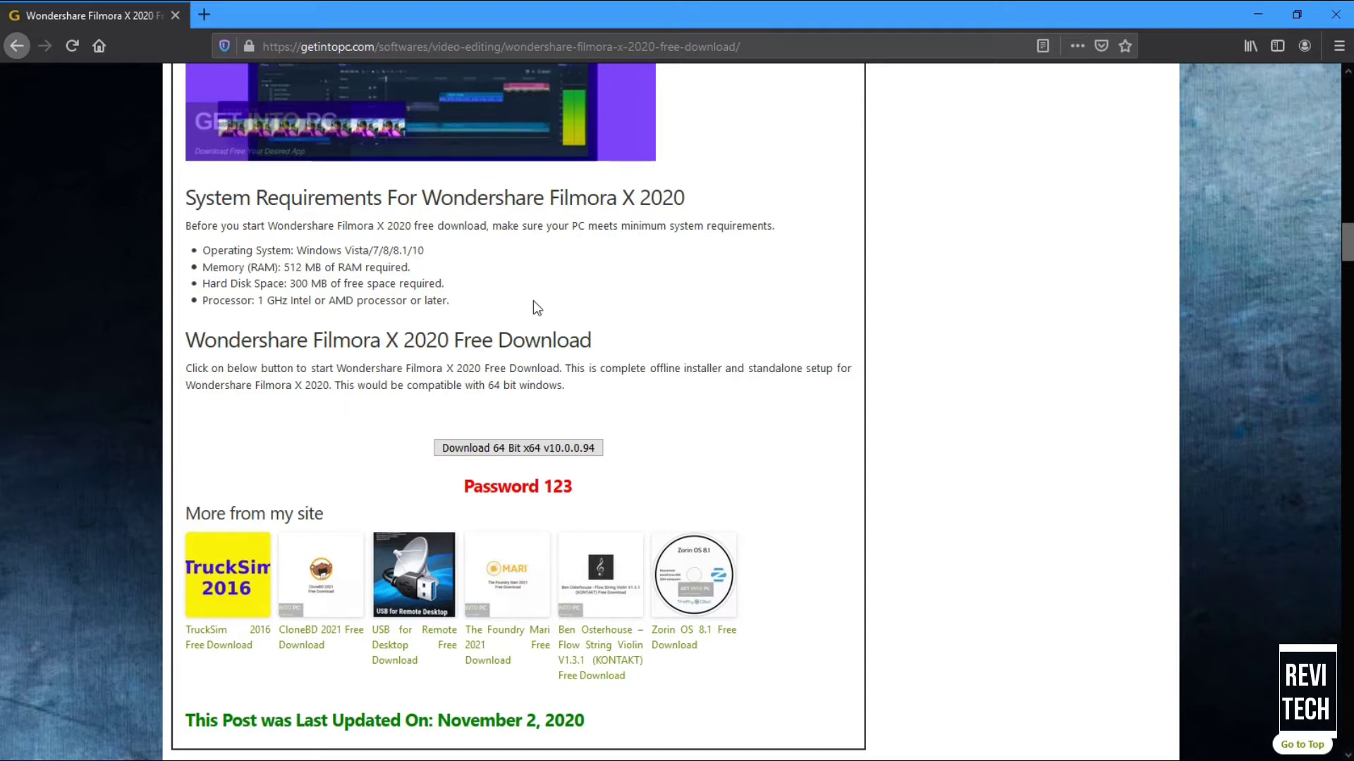
# Step: Start the 64 Bit x64 v10.0.0.94 download of Filmora and cancel it while it is running
pyautogui.click(533, 449)
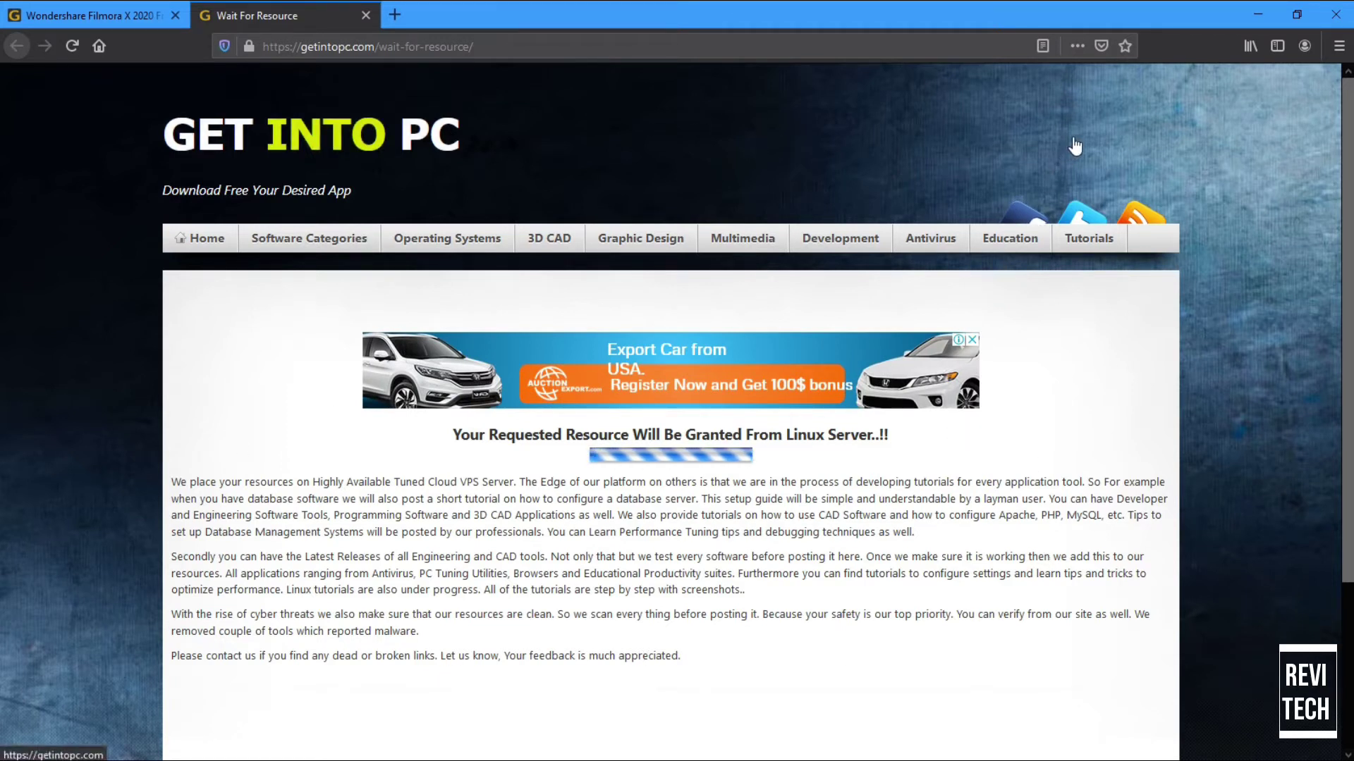
pyautogui.click(552, 242)
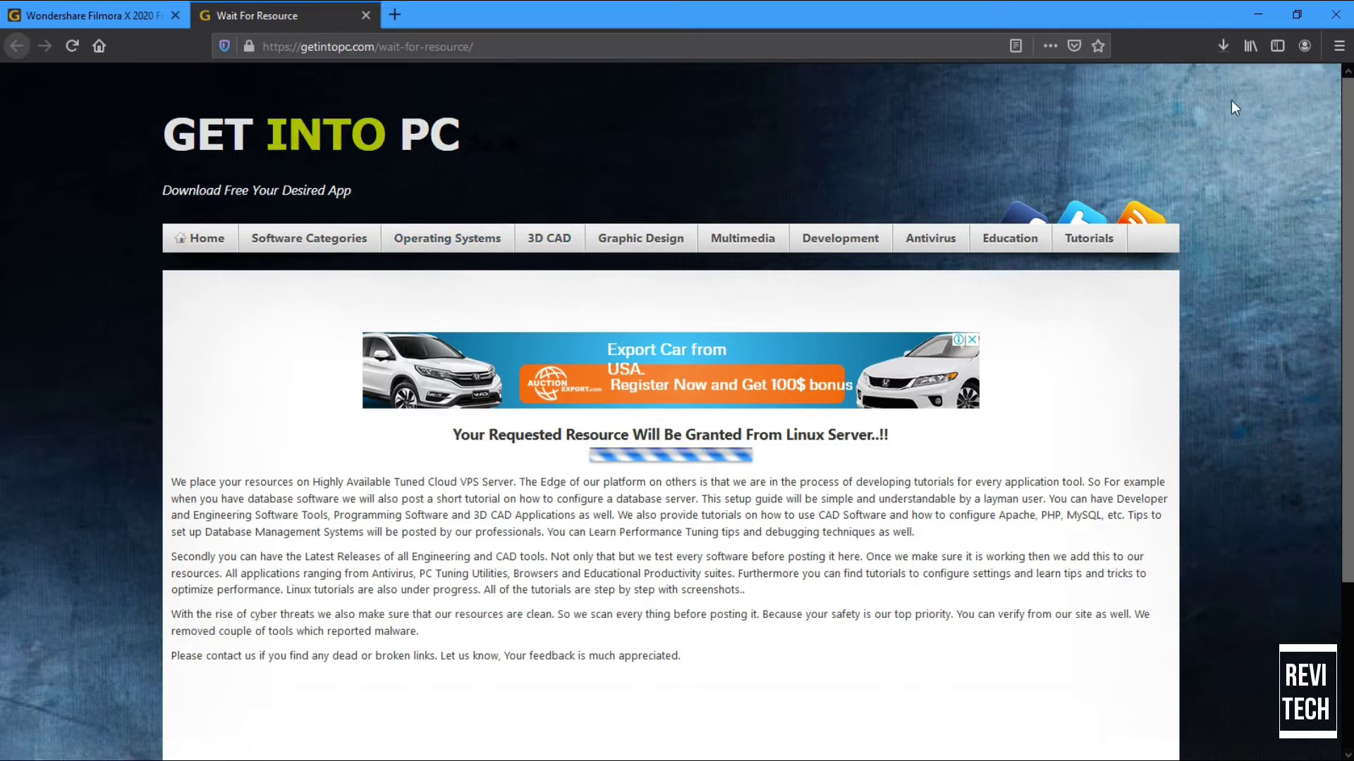
pyautogui.click(1231, 61)
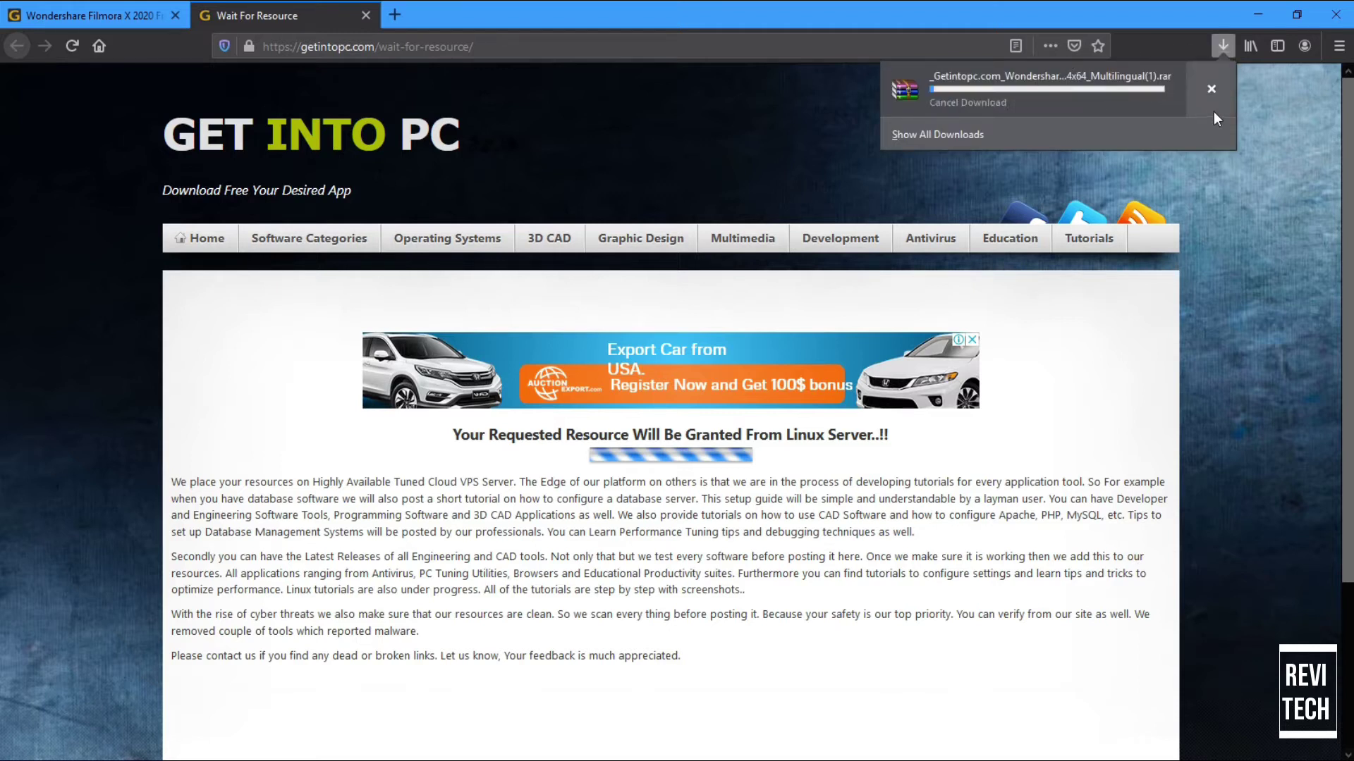
pyautogui.click(1194, 91)
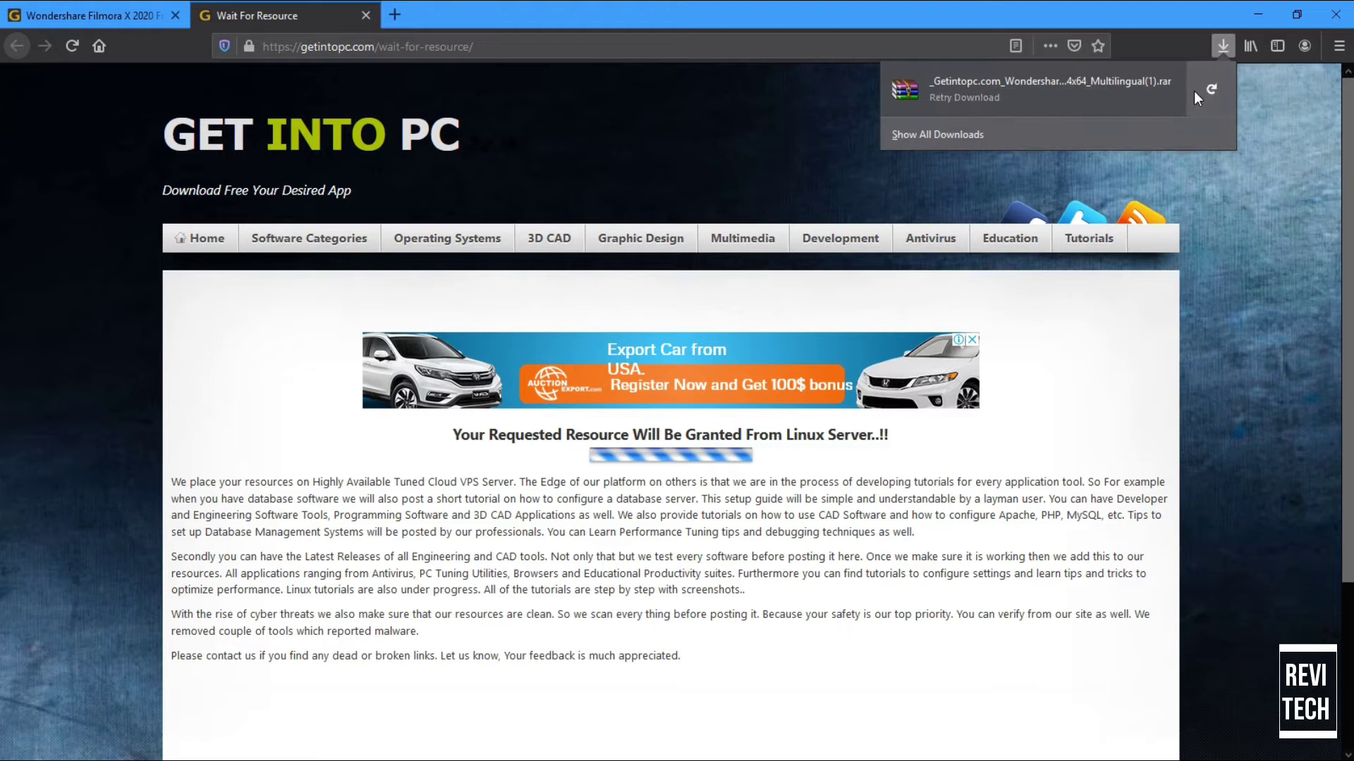
# Step: Switch to File Explorer and select the previously downloaded Wondershare Filmora v10.0.0.94x64 WinRAR archive in the Downloads folder
pyautogui.click(1267, 9)
pyautogui.click(1268, 9)
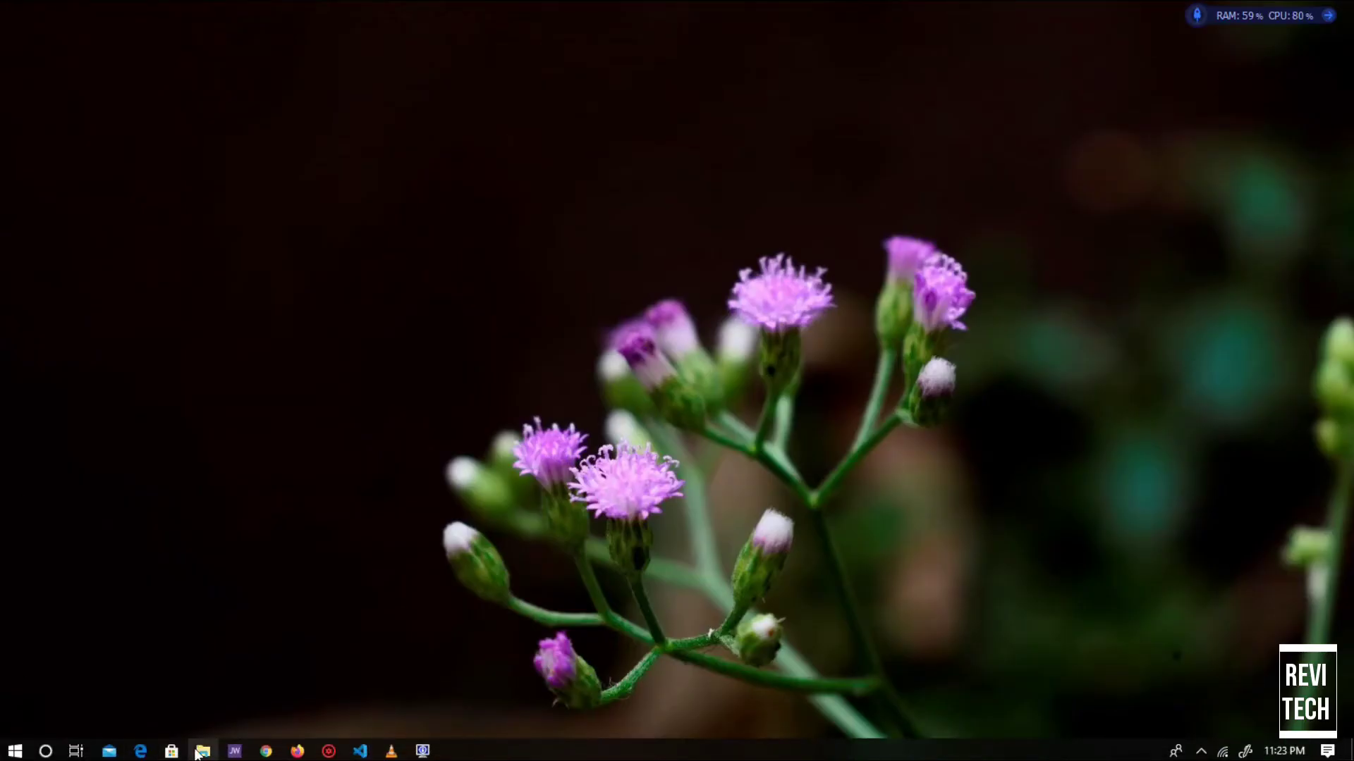
pyautogui.click(201, 752)
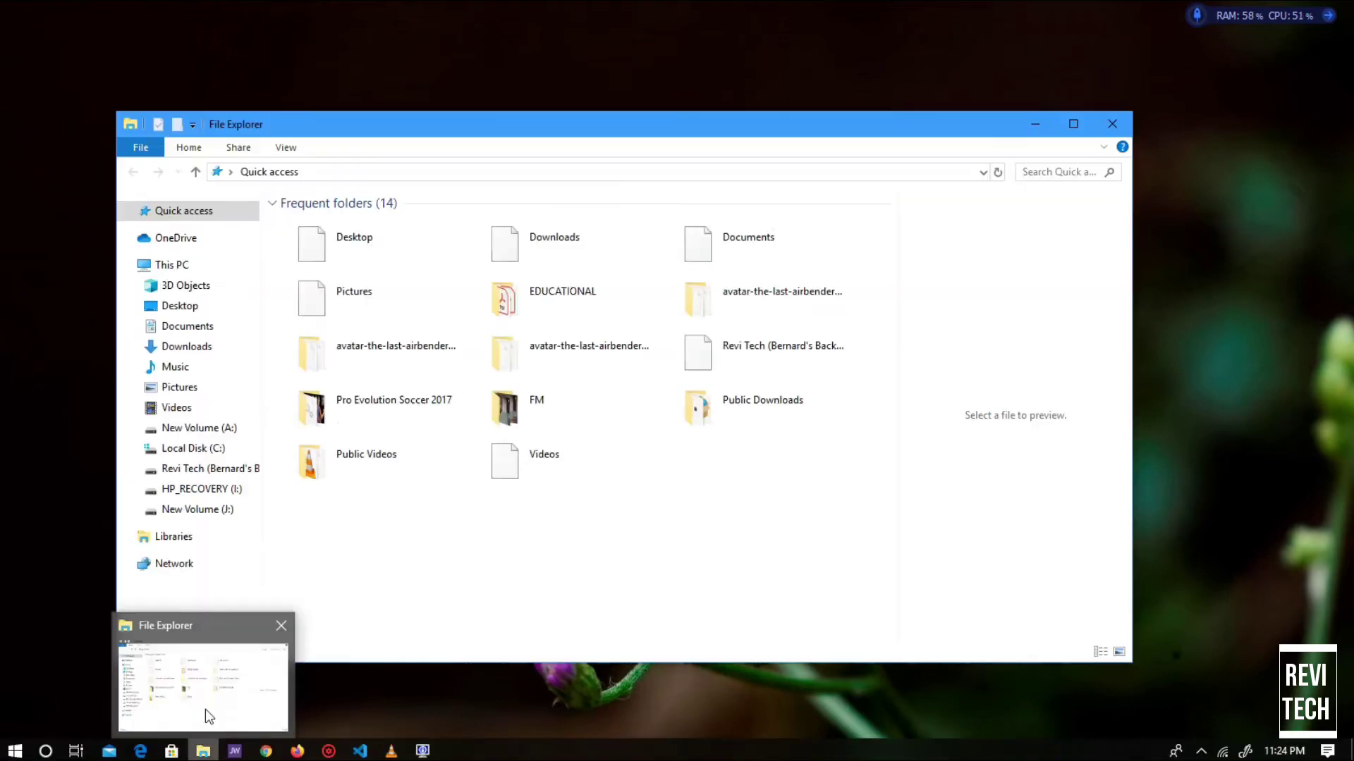
pyautogui.click(228, 347)
pyautogui.click(357, 317)
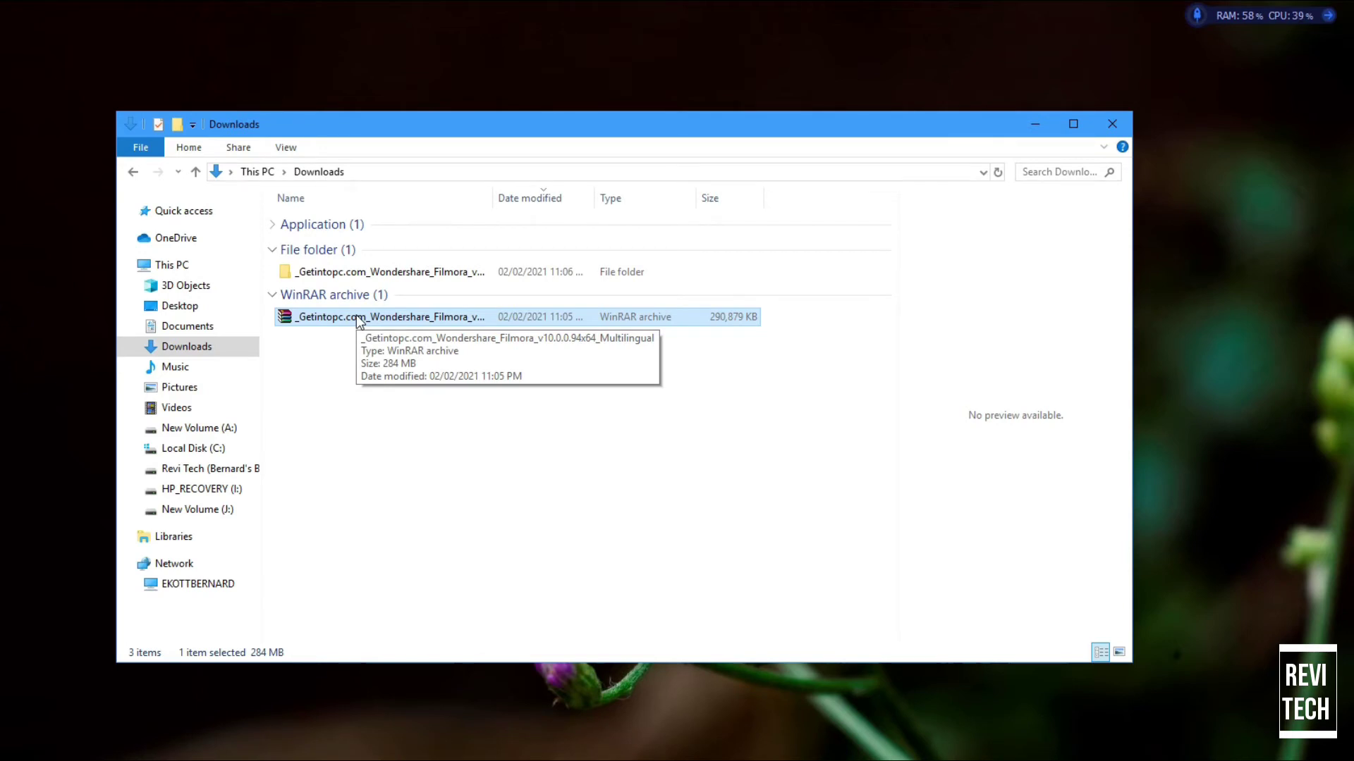
# Step: Start extracting the Filmora archive with WinRAR, keeping the suggested destination path and default extraction options
pyautogui.rightClick(359, 321)
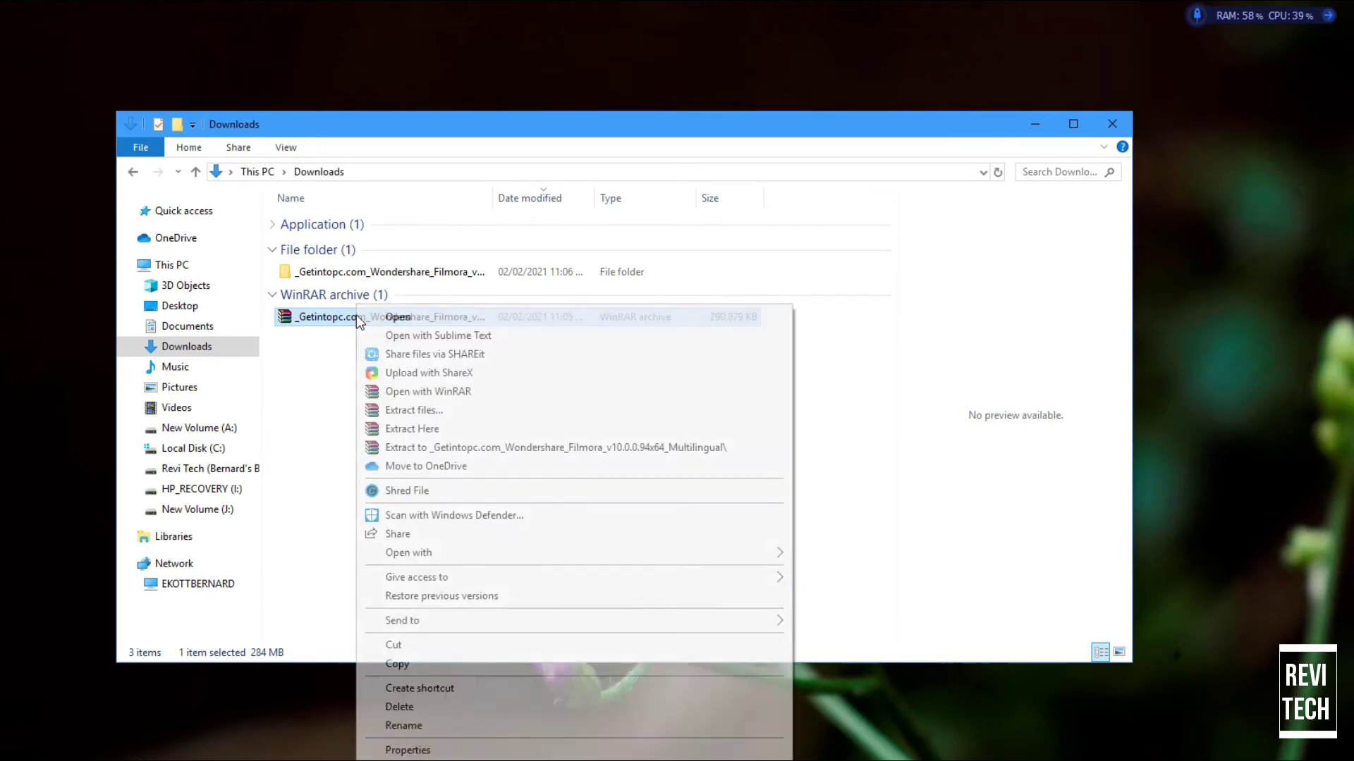
pyautogui.click(437, 409)
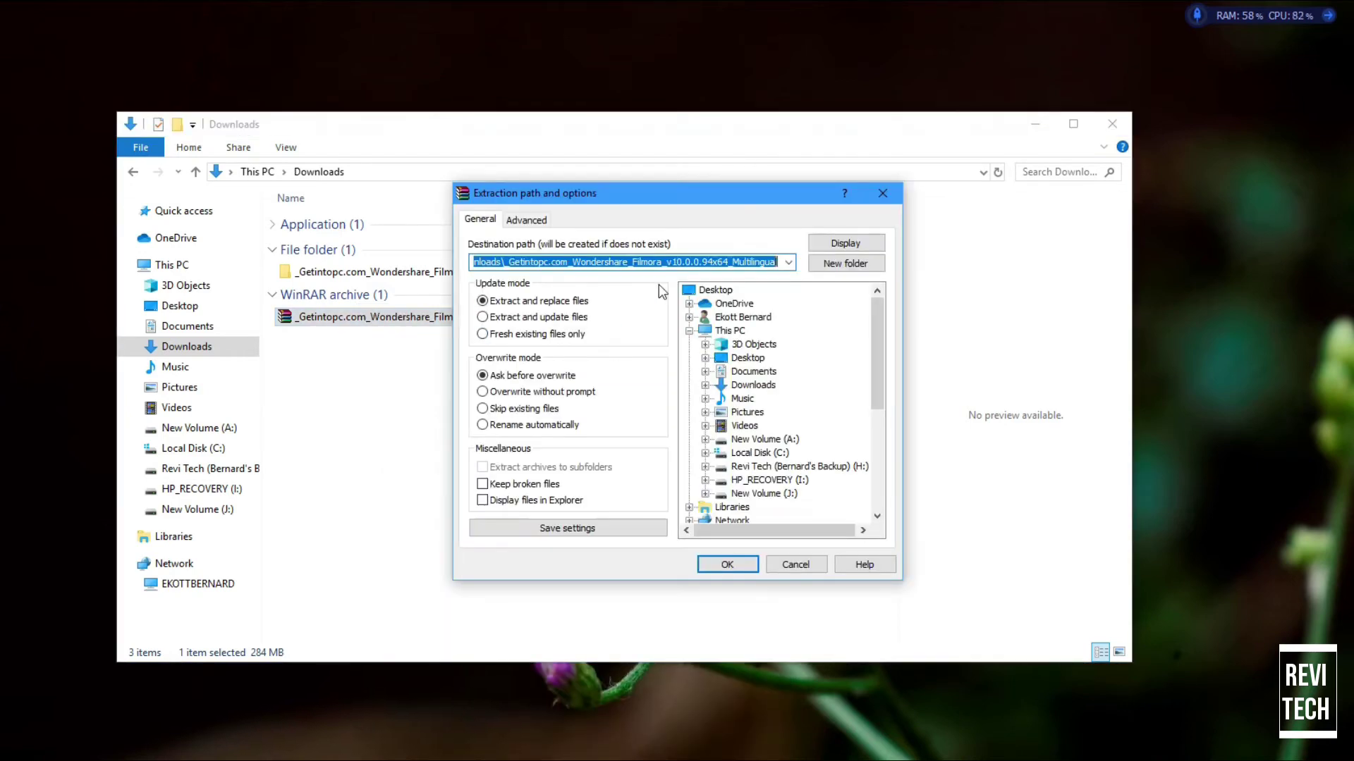
pyautogui.click(728, 564)
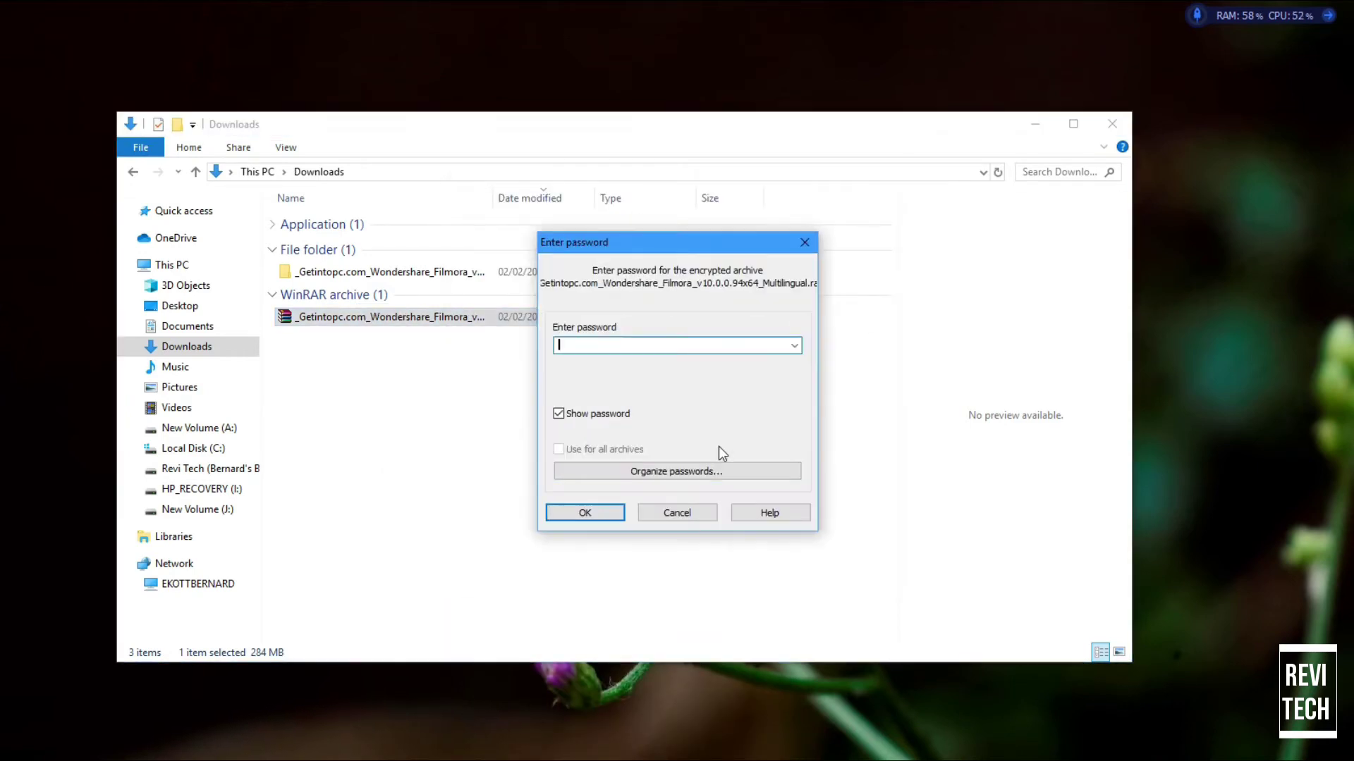
# Step: Switch to Firefox and look up the archive password on the Filmora X 2020 download page
pyautogui.press('super')
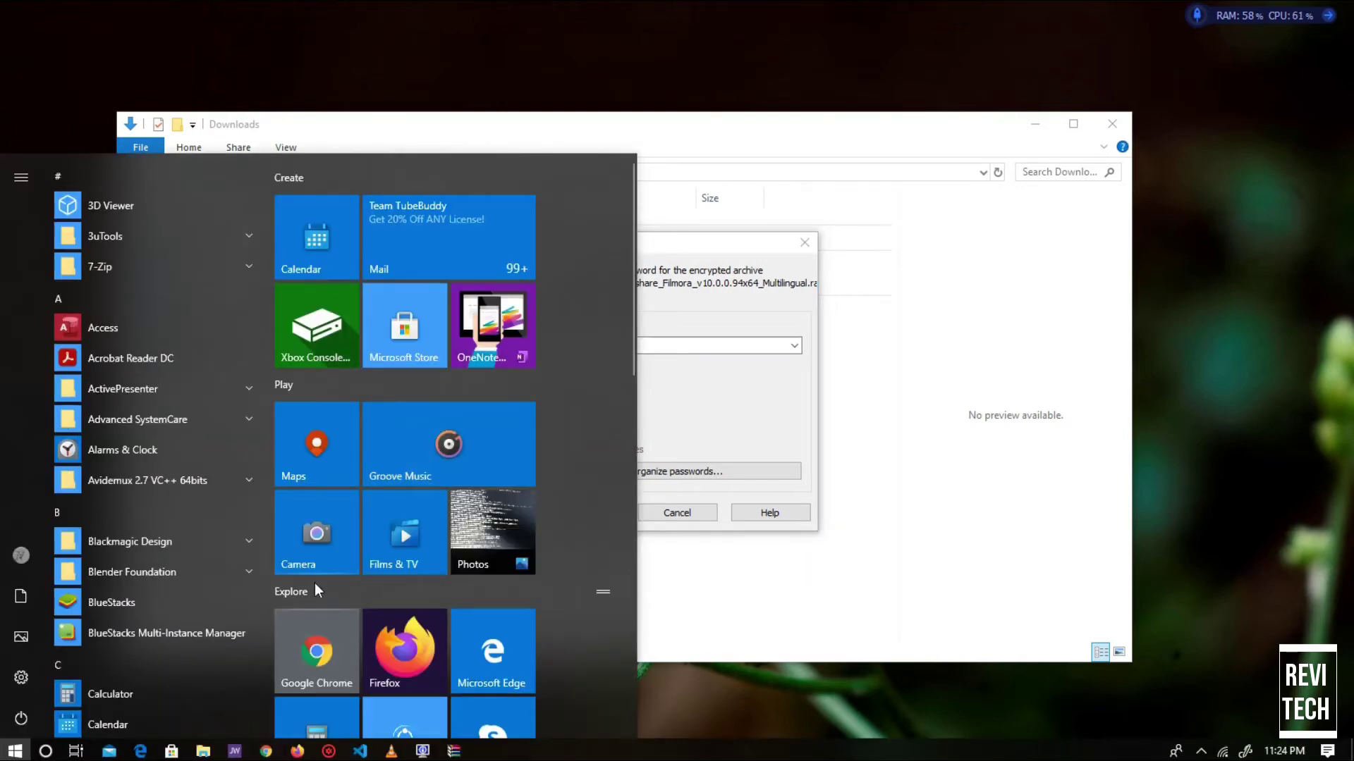
pyautogui.click(300, 751)
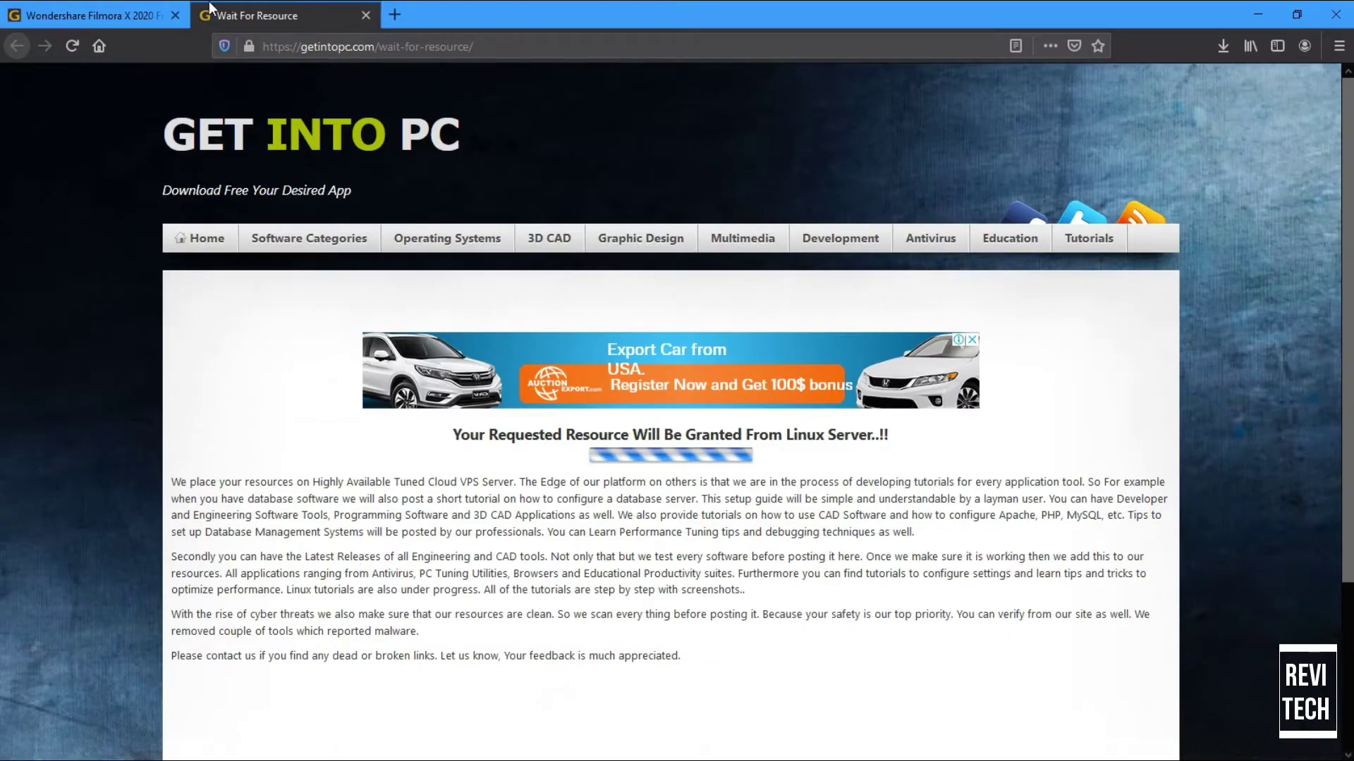
pyautogui.click(99, 14)
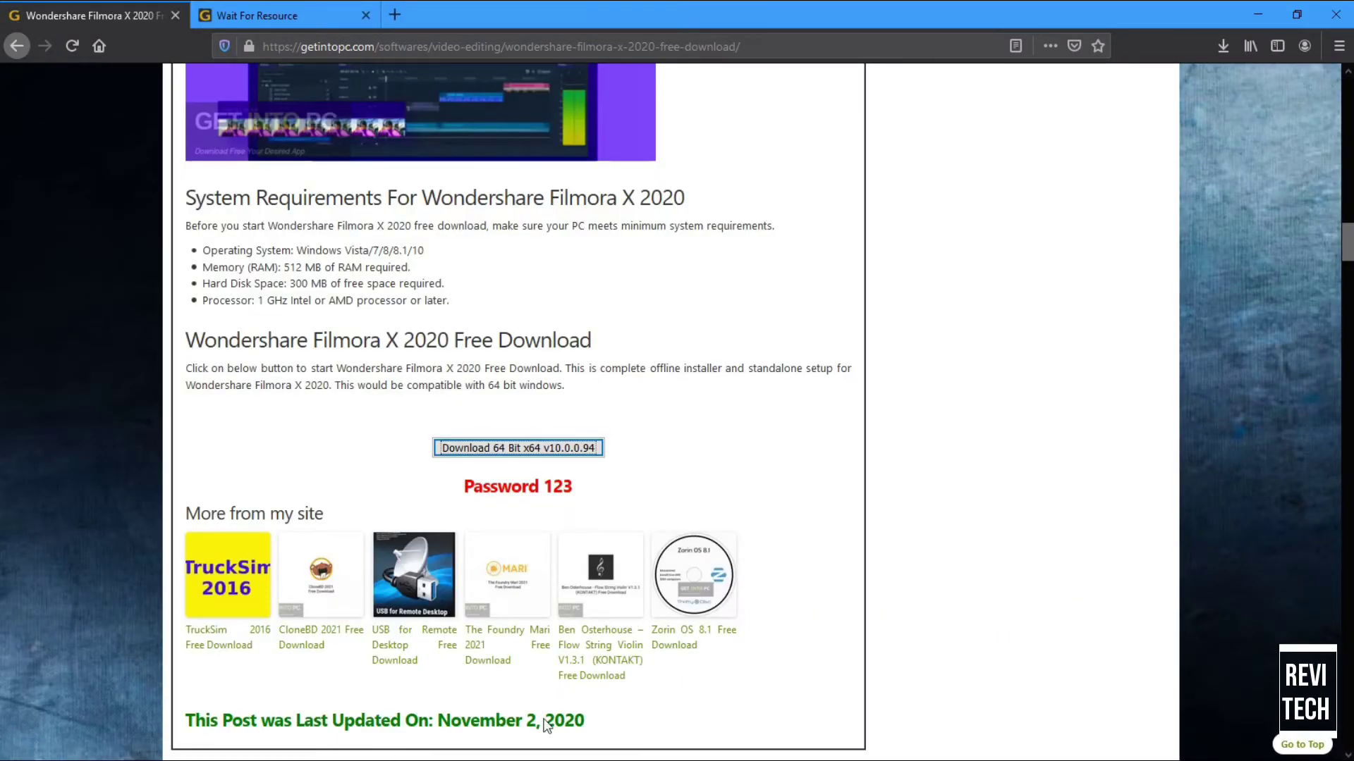
# Step: Enter the archive password in WinRAR and extract the files, replacing all existing ones
pyautogui.click(454, 751)
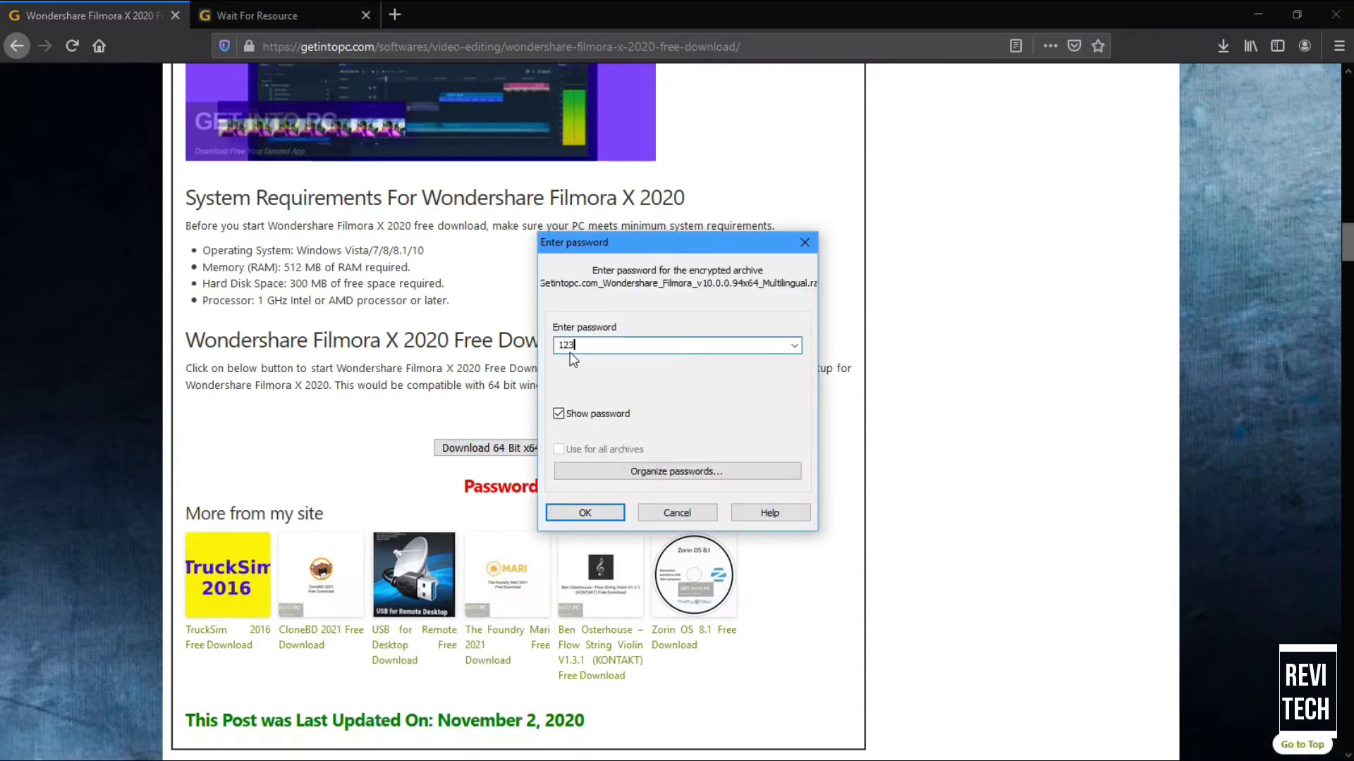
pyautogui.click(564, 512)
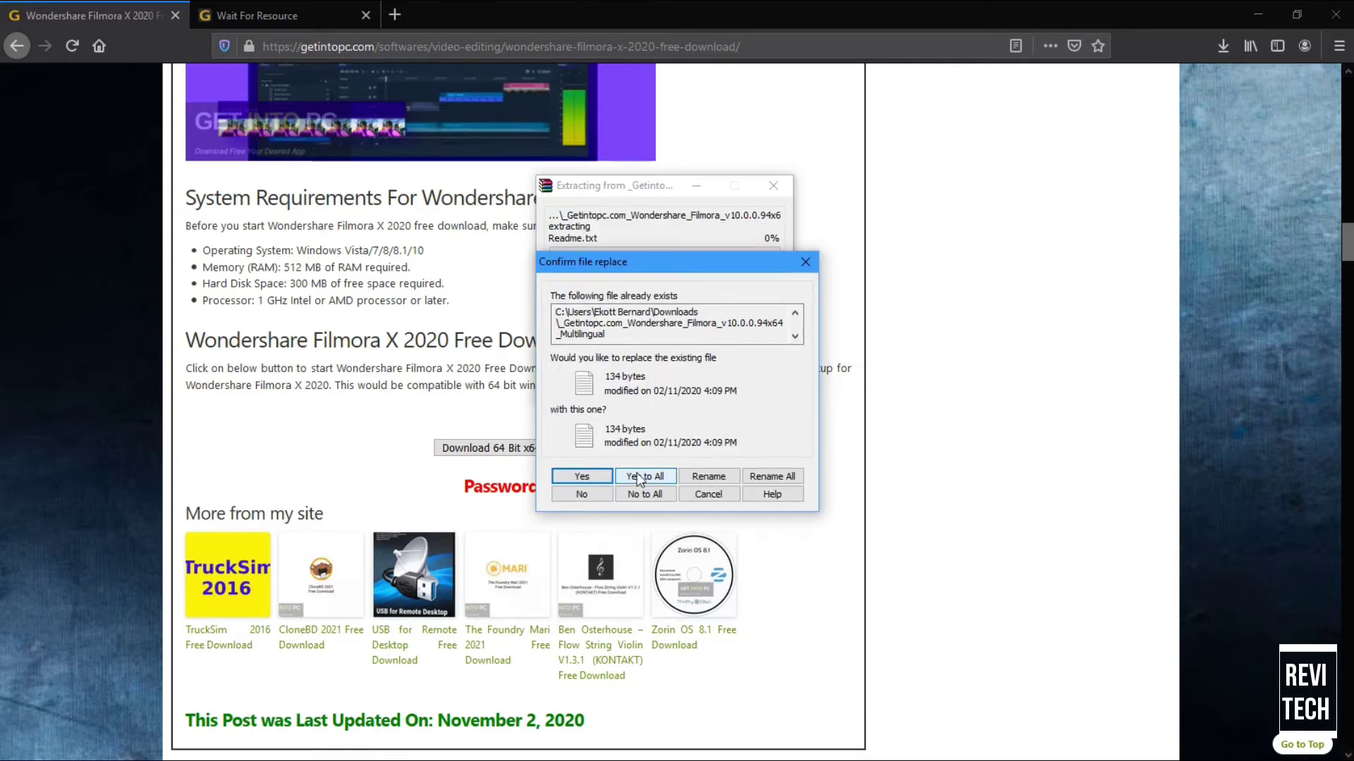
pyautogui.click(637, 480)
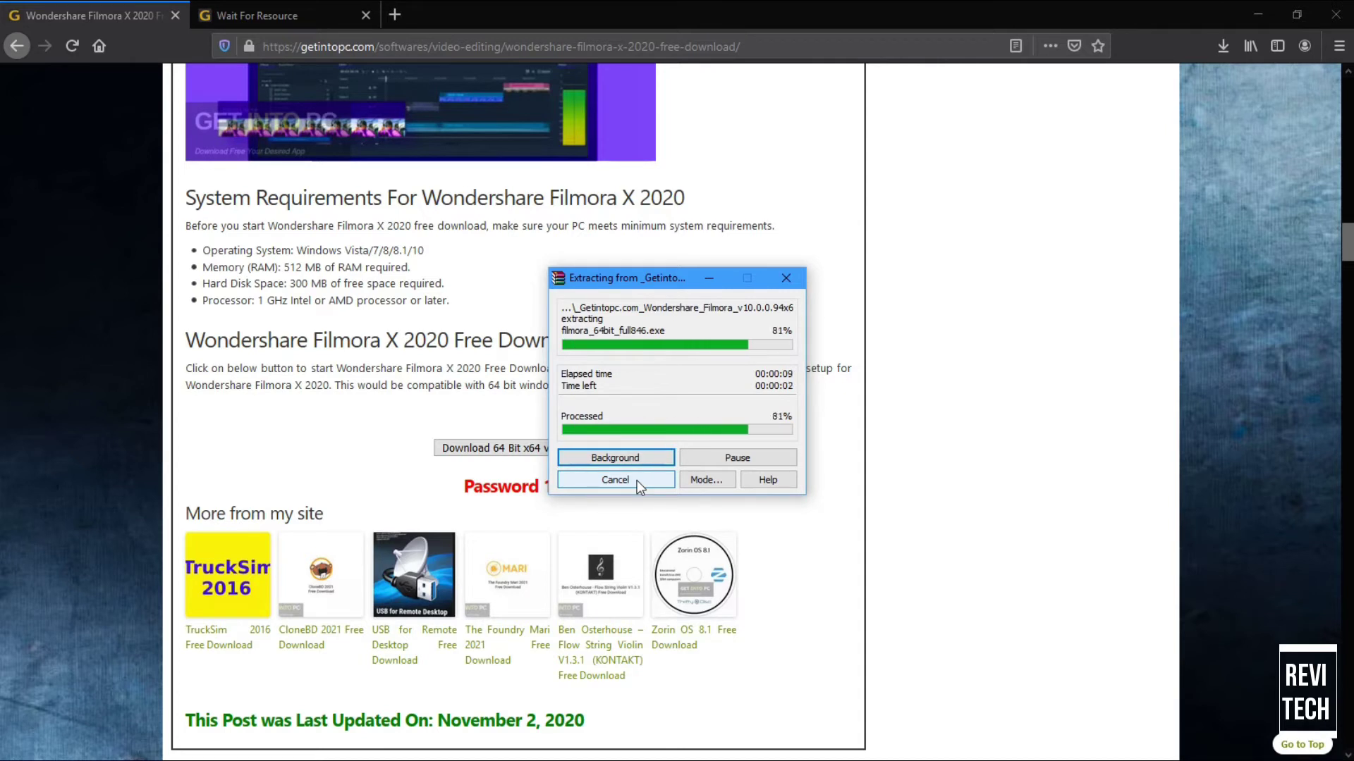
# Step: Return to the Downloads folder and open the extracted _Getintopc.com_Wondershare_Filmora_v10.0.0.94x64_Multilingual folder
pyautogui.click(1258, 14)
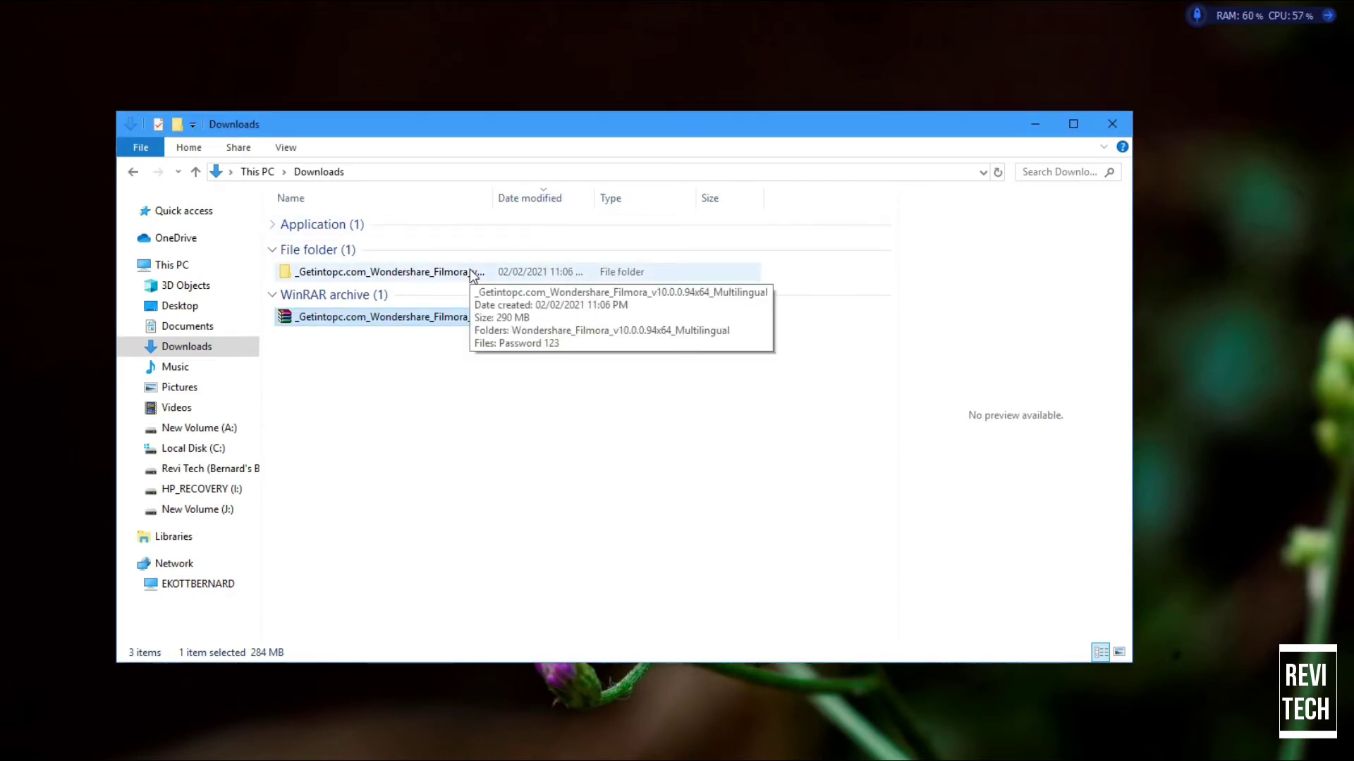
pyautogui.click(470, 271)
pyautogui.rightClick(470, 271)
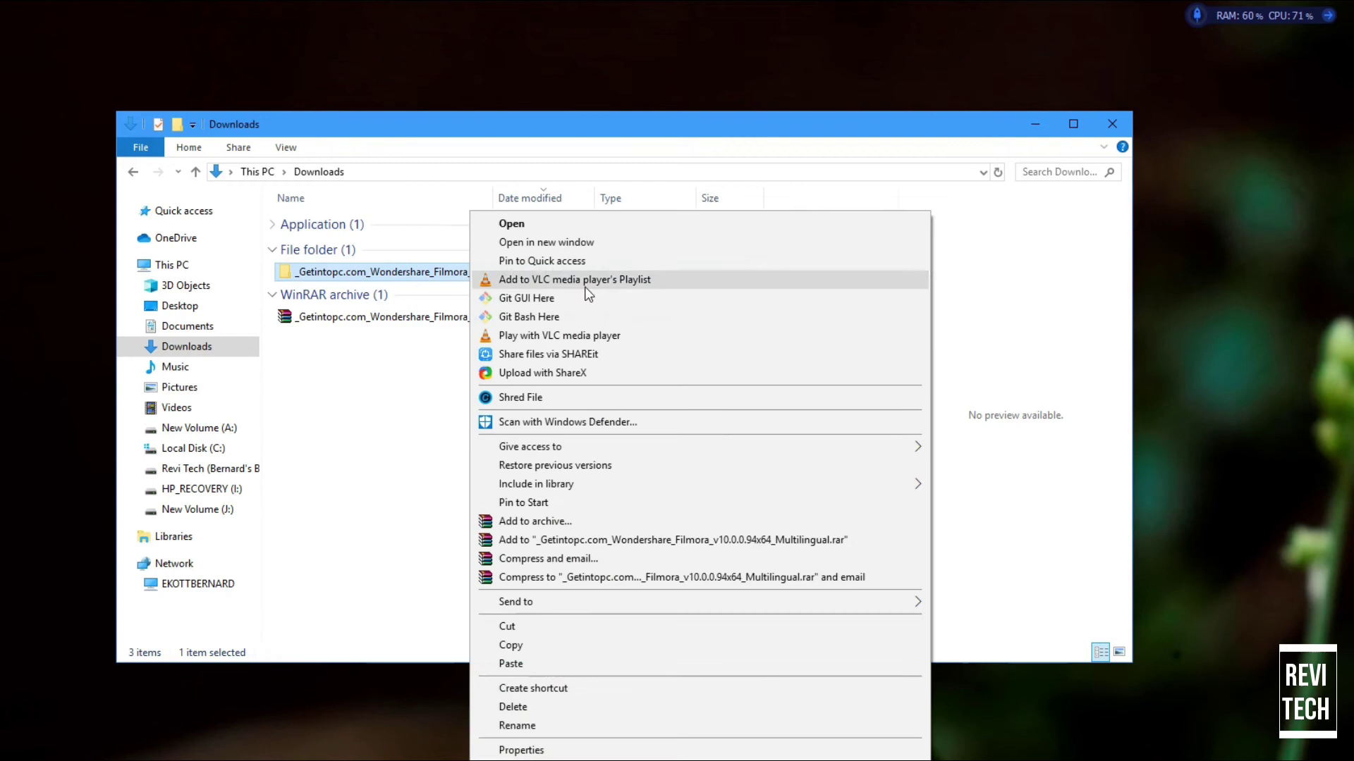
pyautogui.click(615, 219)
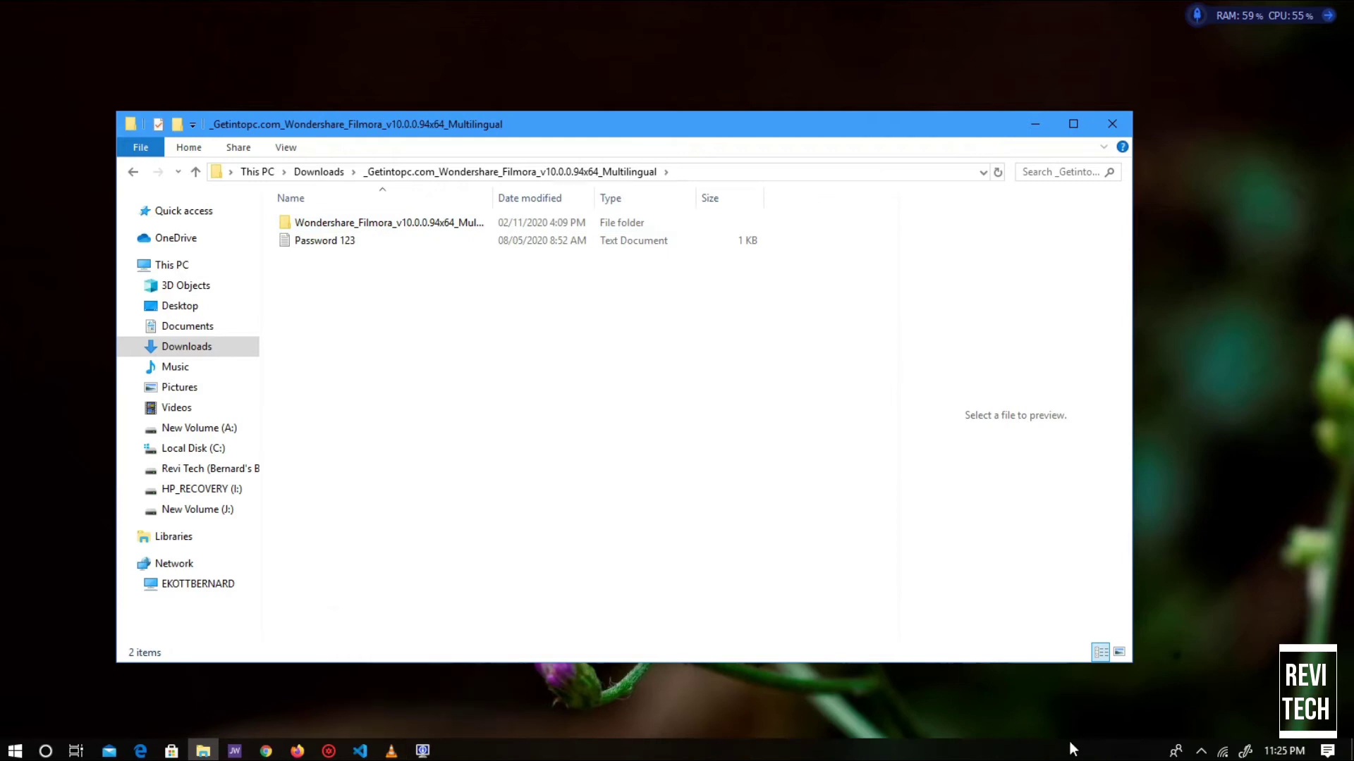
# Step: Open Windows Defender Security Center, review the Virus & threat protection settings, and minimize the window
pyautogui.click(1200, 751)
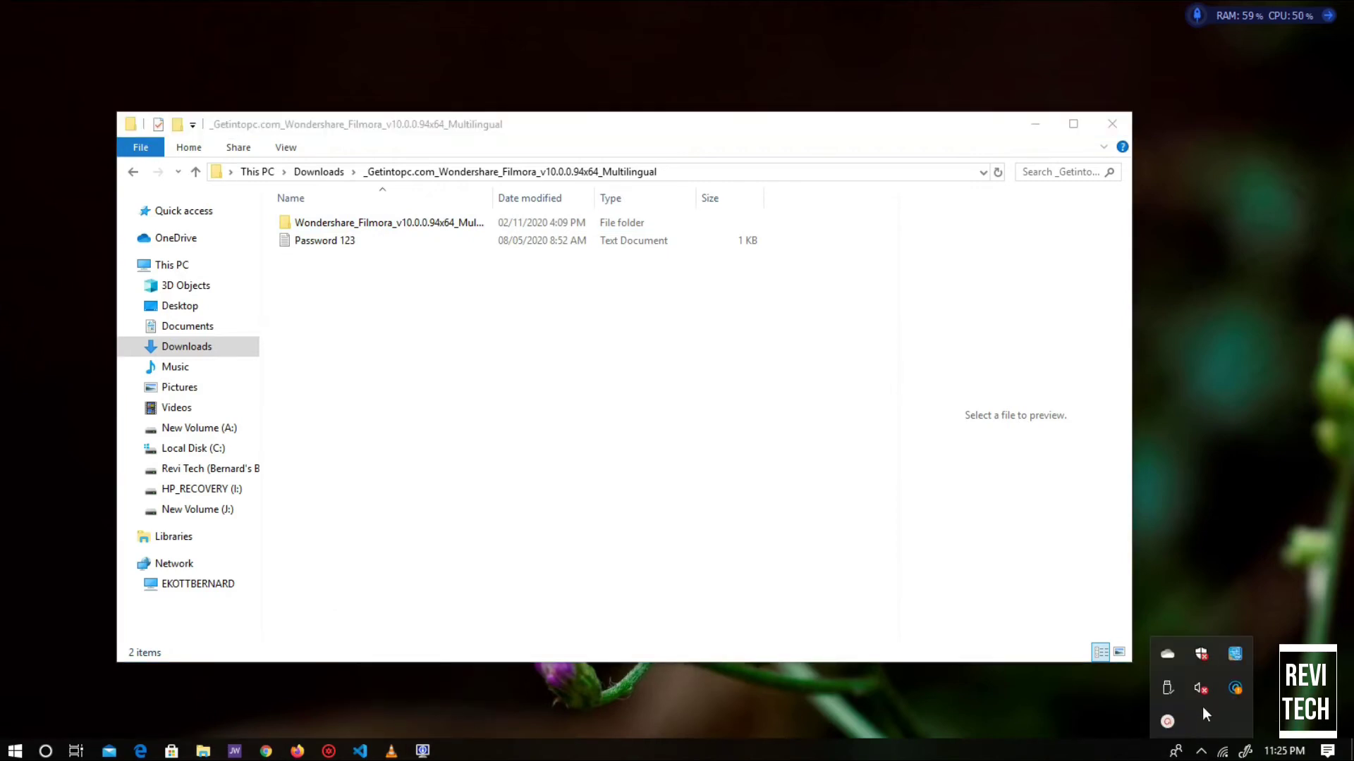
pyautogui.click(1201, 653)
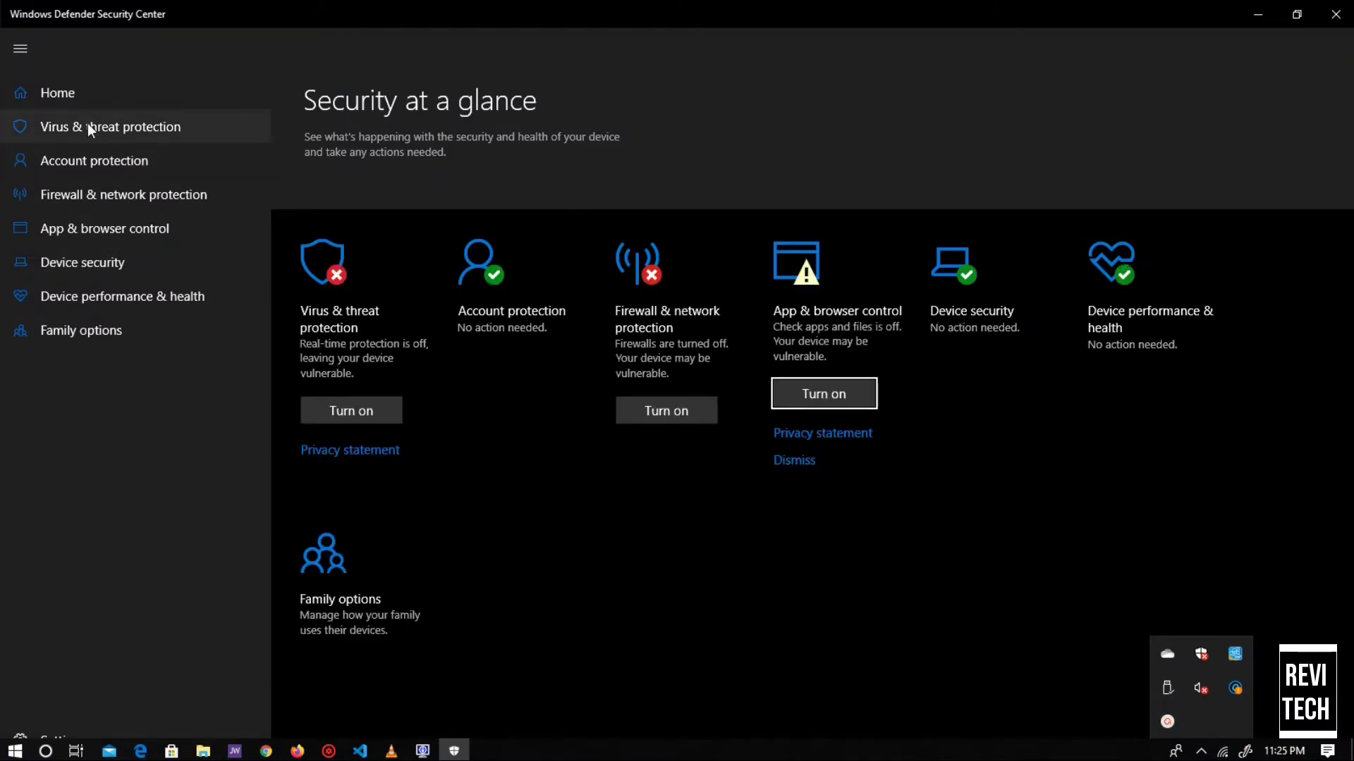
pyautogui.click(98, 166)
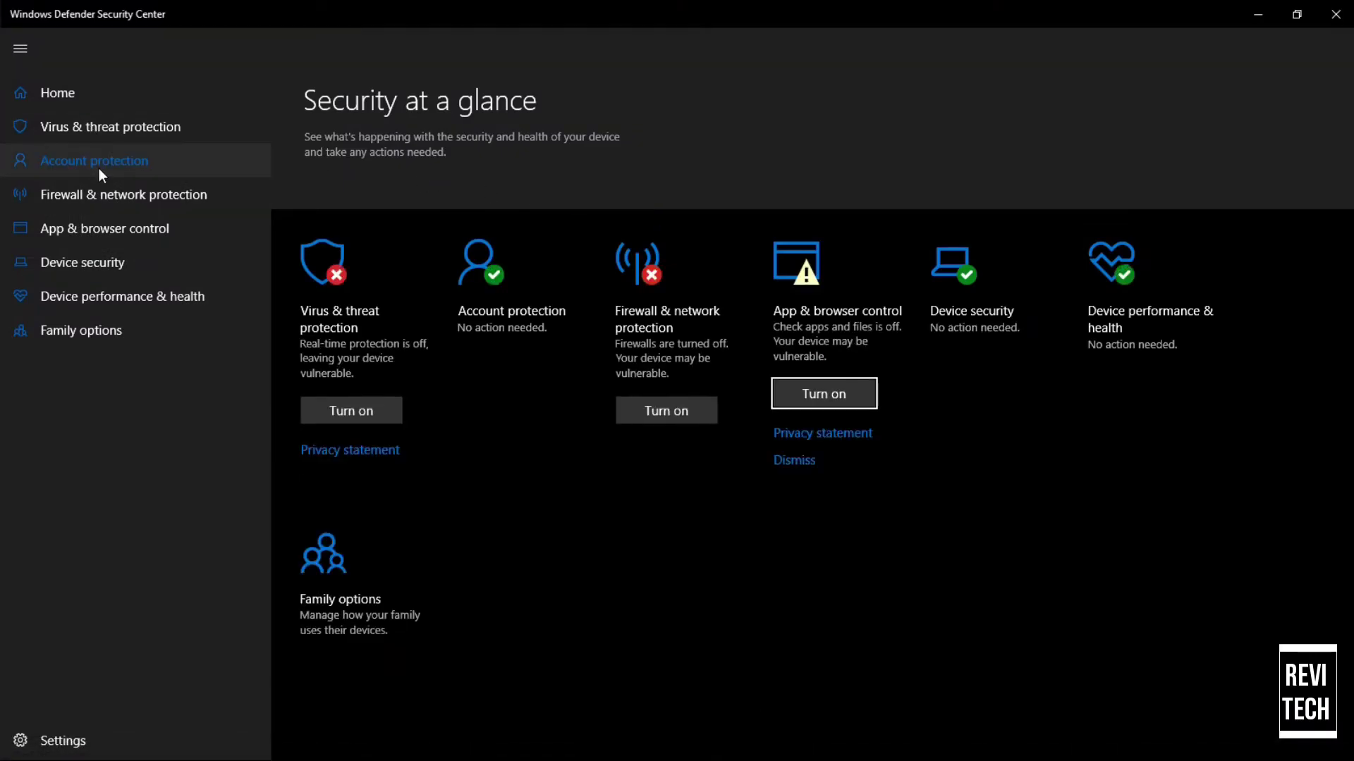
pyautogui.click(163, 136)
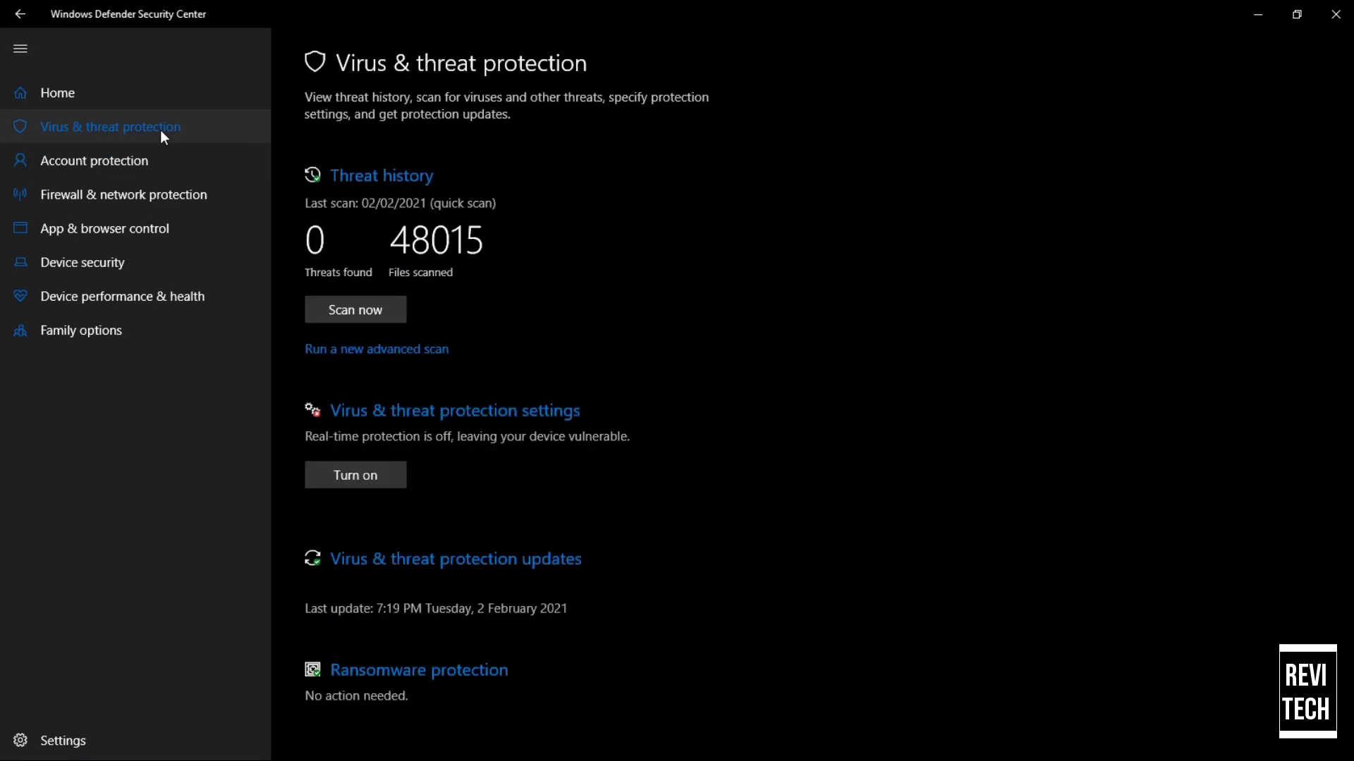
pyautogui.click(458, 409)
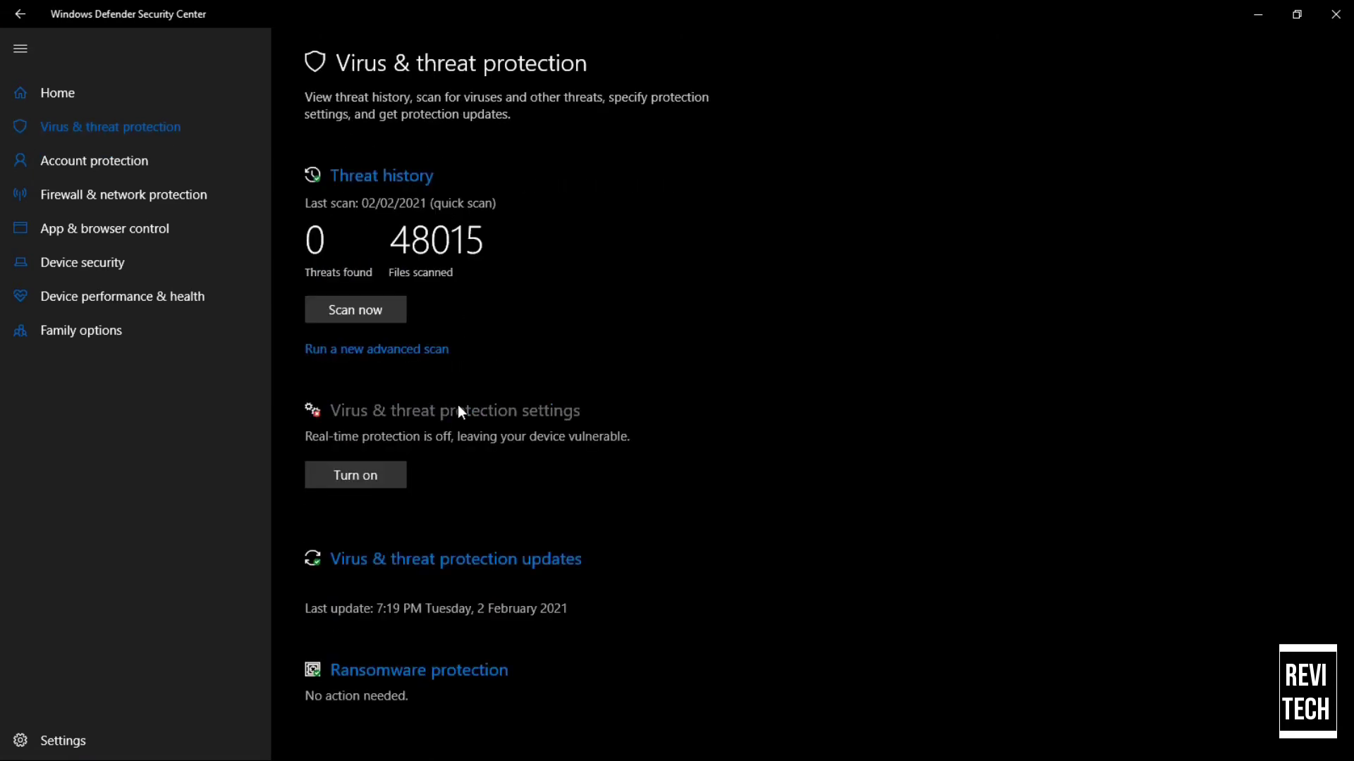
pyautogui.scroll(-8, 341, 323)
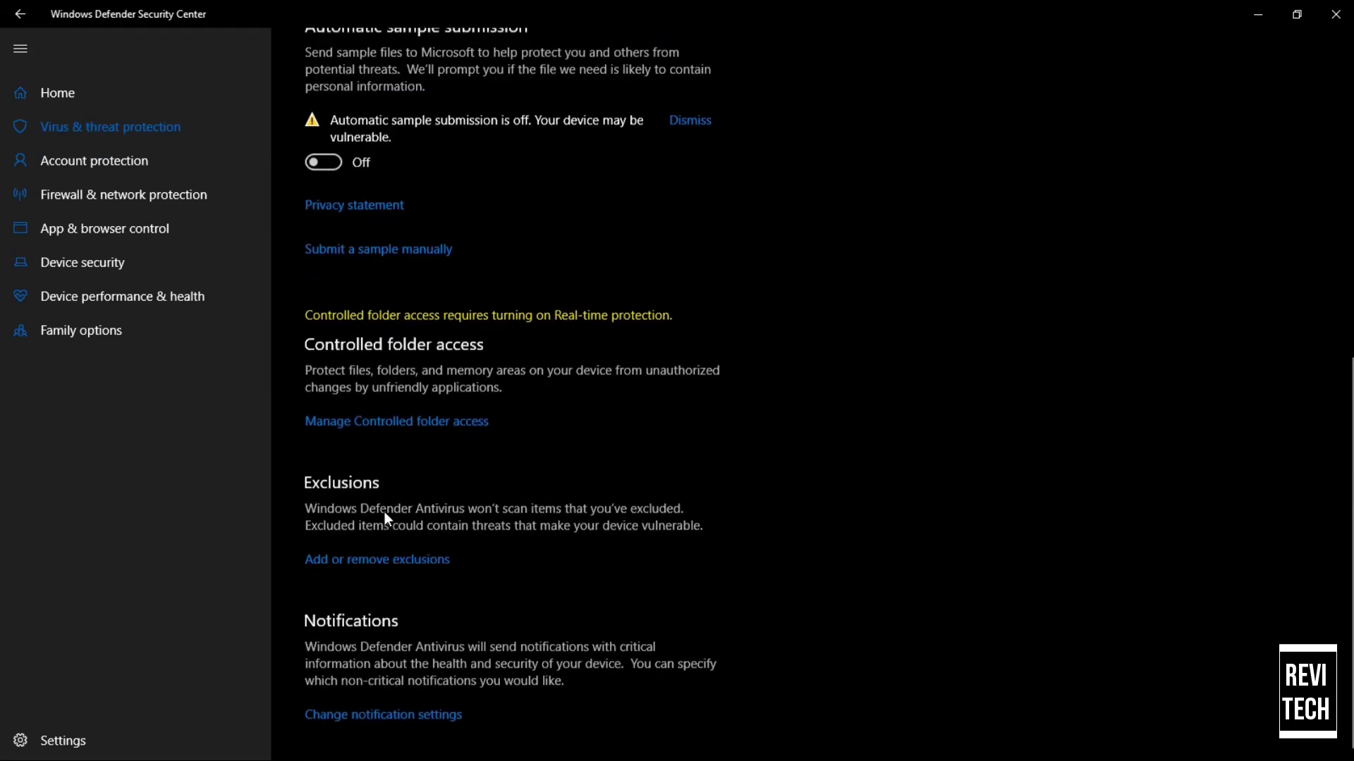
pyautogui.scroll(8, 366, 106)
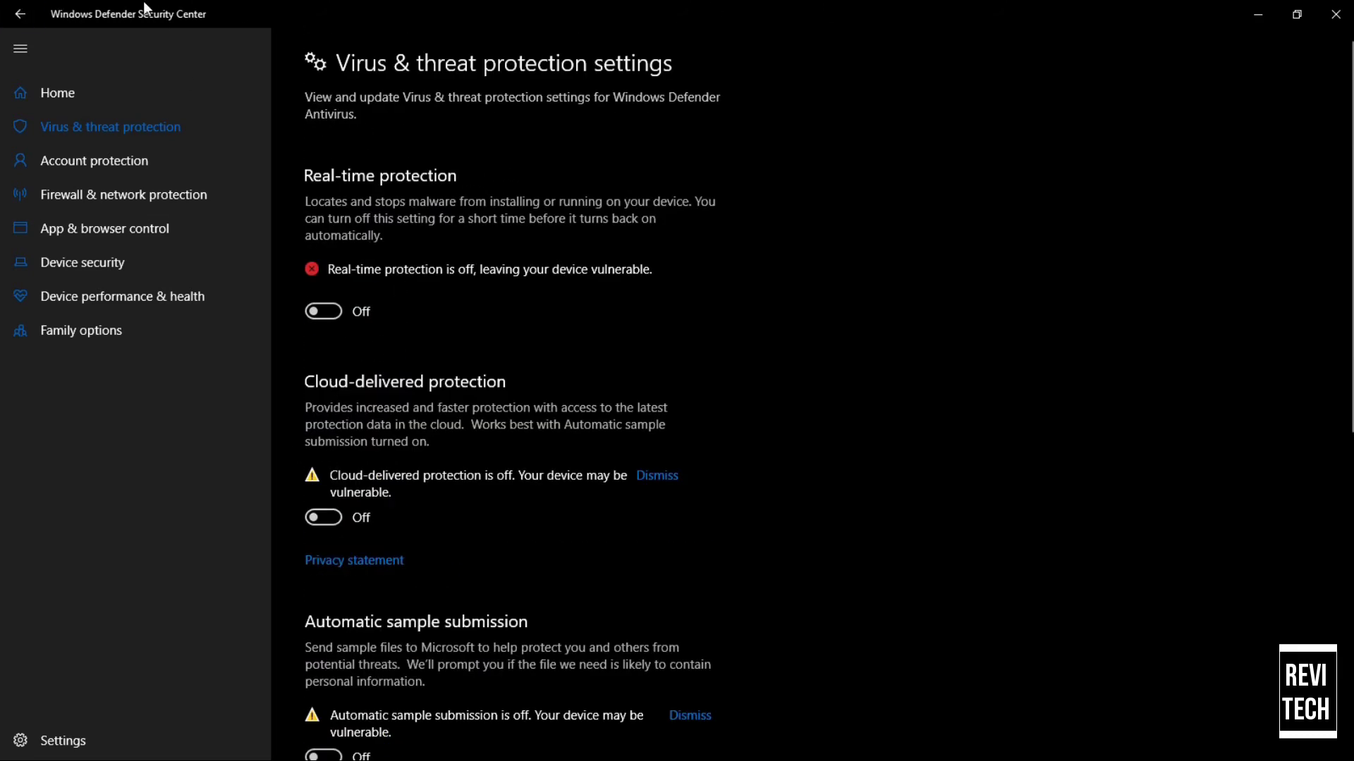
pyautogui.click(1258, 14)
# Step: Open the inner Wondershare_Filmora_v10.0.0.94x64_Multilingual folder and run filmora_64bit_full846 as administrator
pyautogui.click(319, 222)
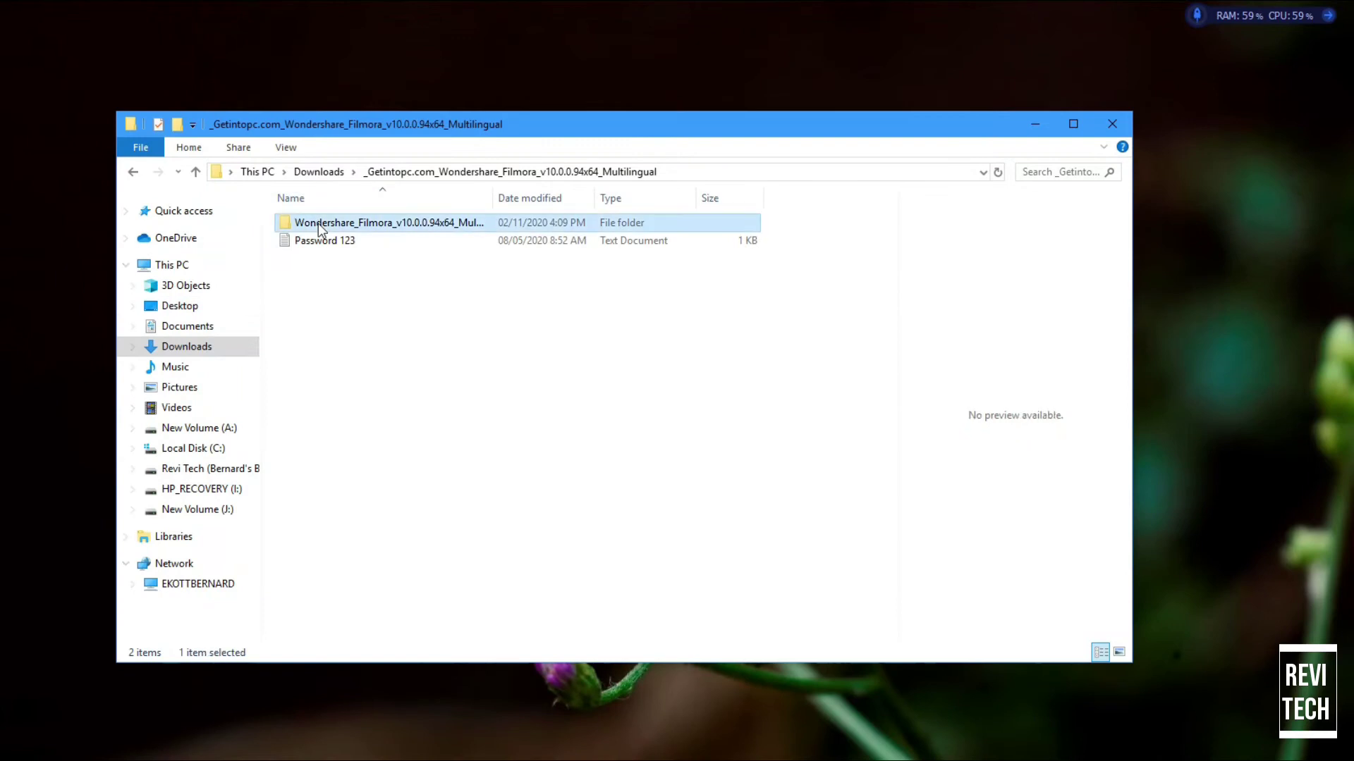
pyautogui.rightClick(318, 223)
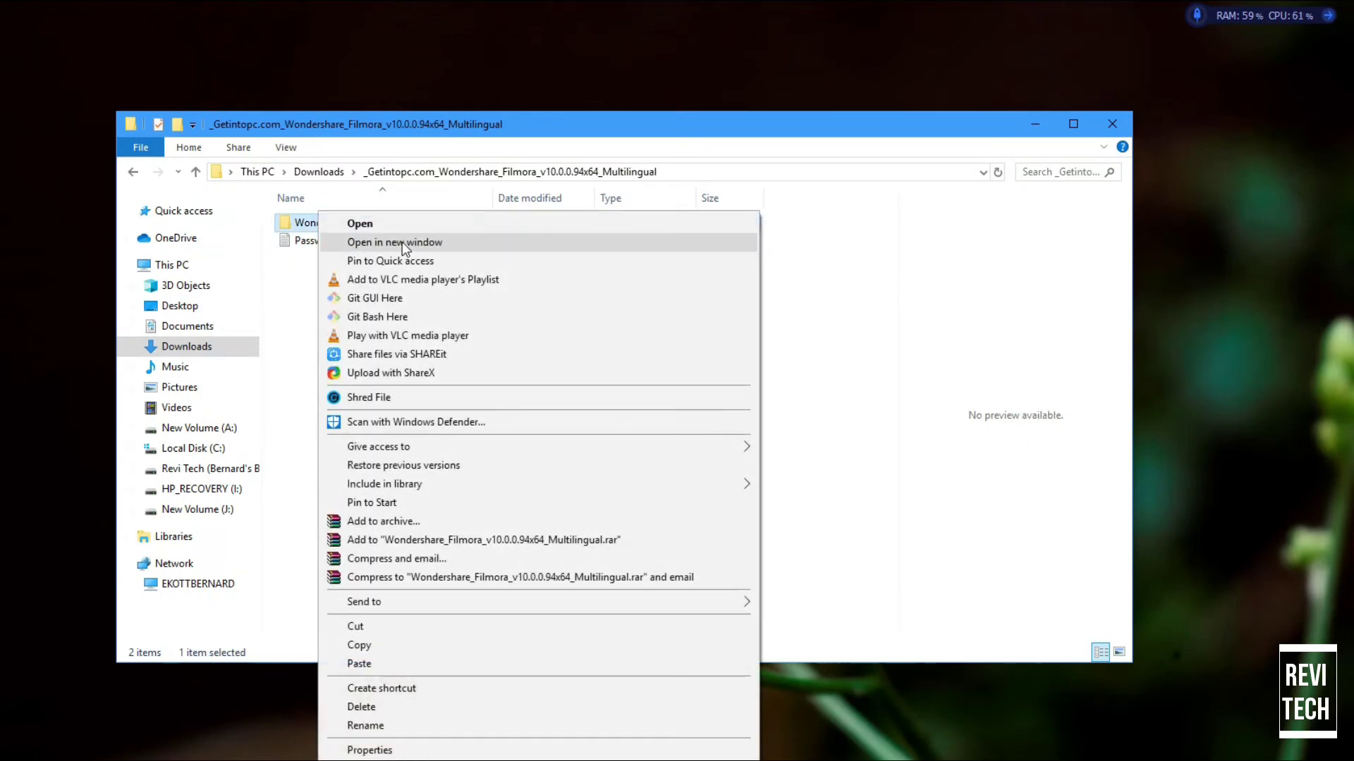
pyautogui.click(444, 224)
pyautogui.click(444, 240)
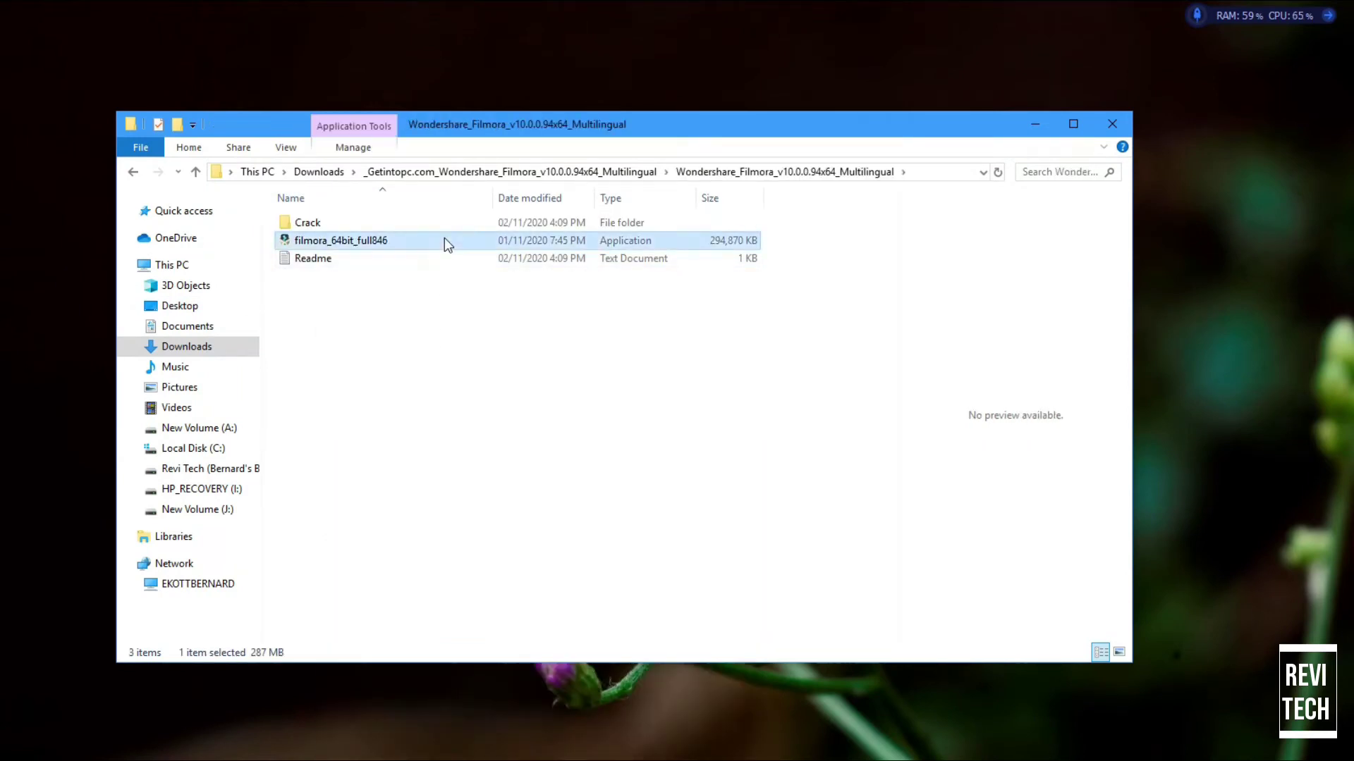
pyautogui.rightClick(444, 240)
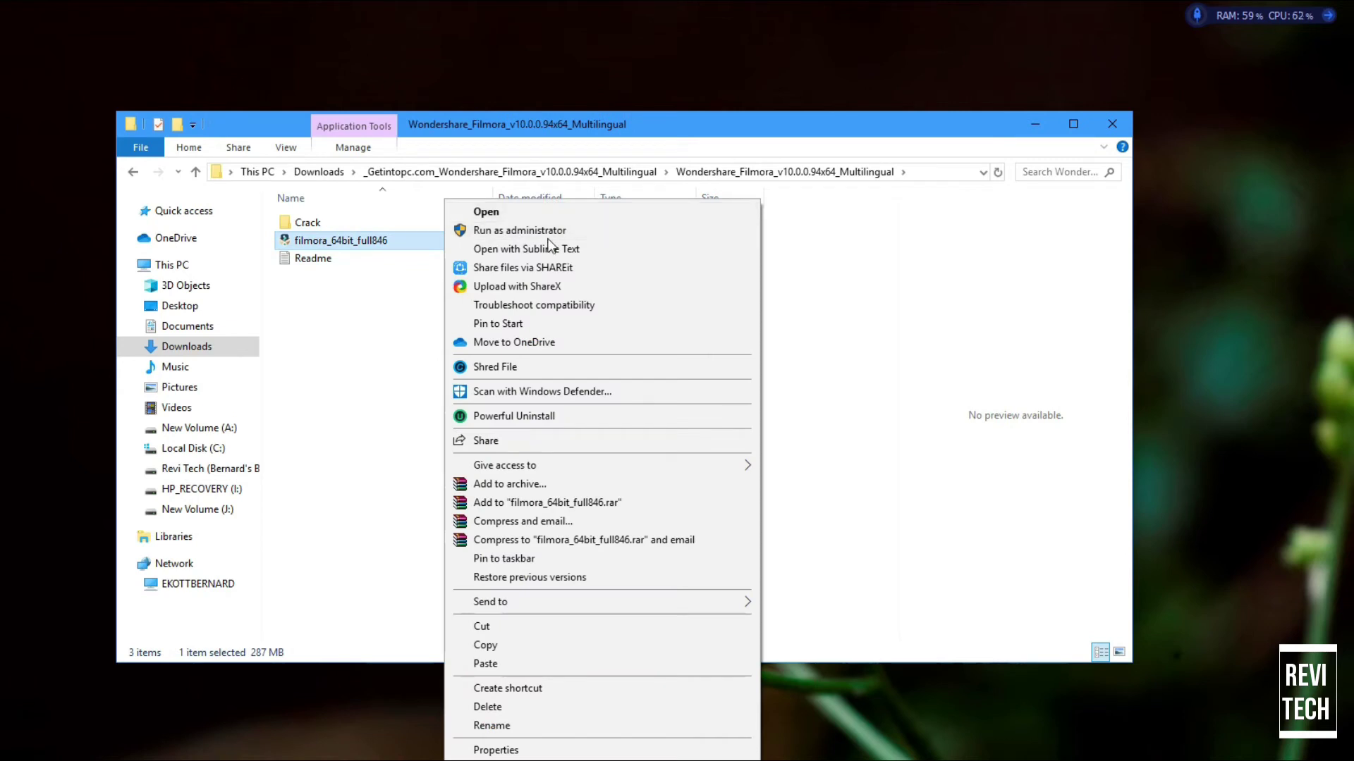
pyautogui.click(544, 226)
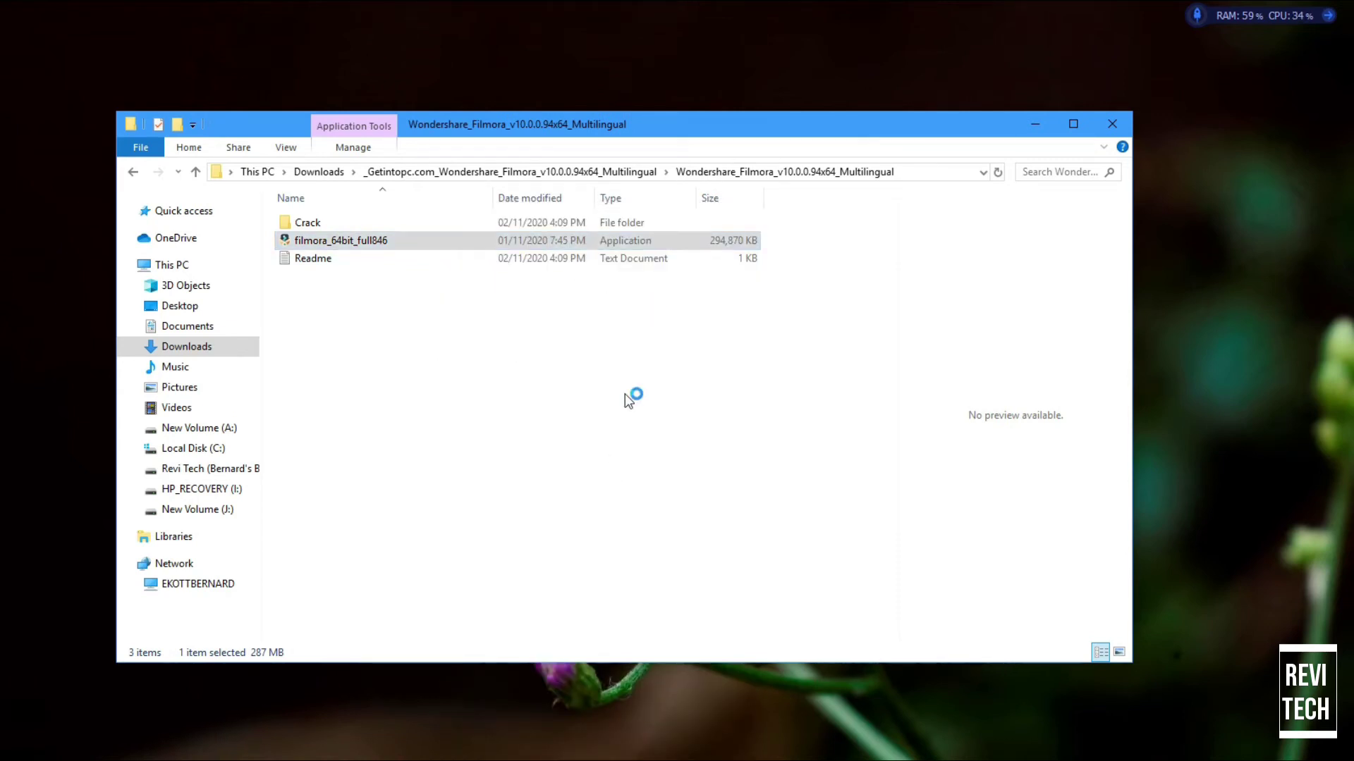
pyautogui.click(714, 429)
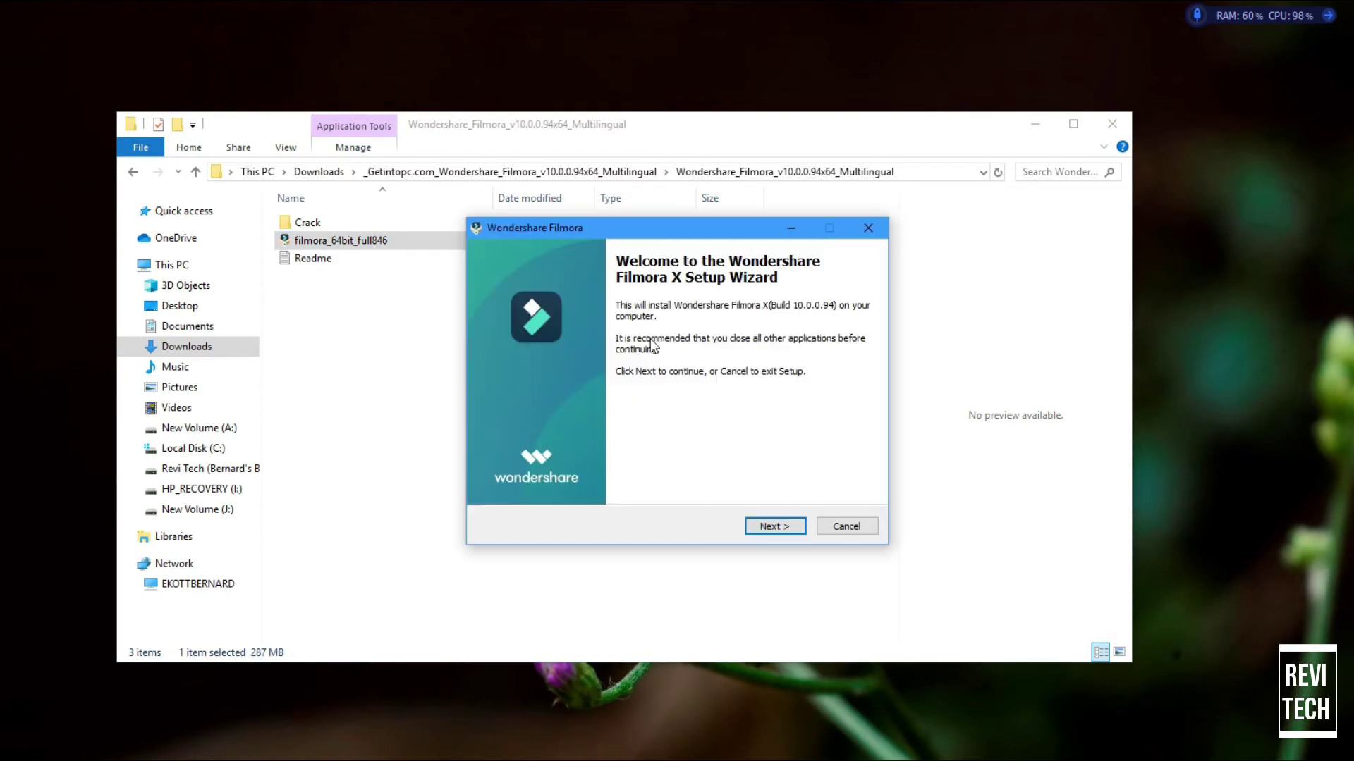
# Step: Accept the license agreement in the Filmora X Setup Wizard and proceed with the installation
pyautogui.click(777, 526)
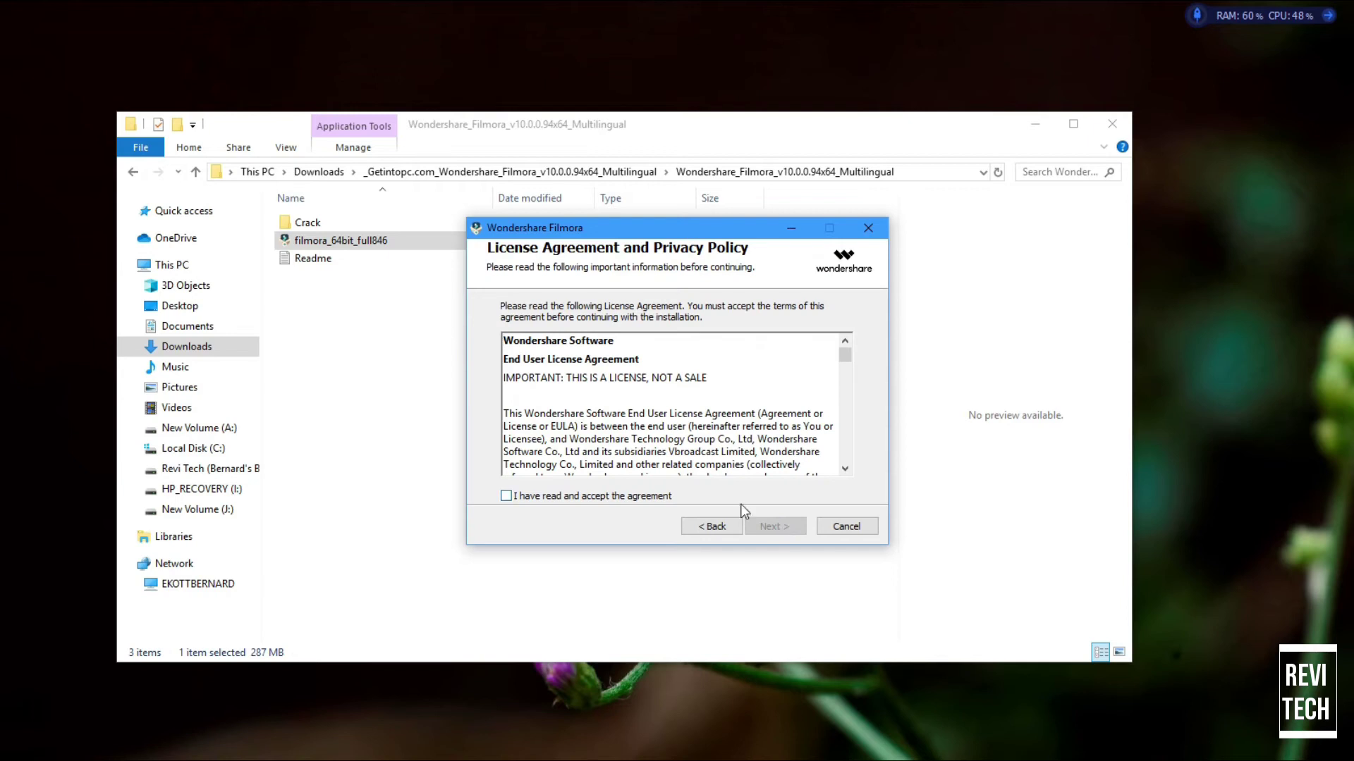
pyautogui.click(627, 497)
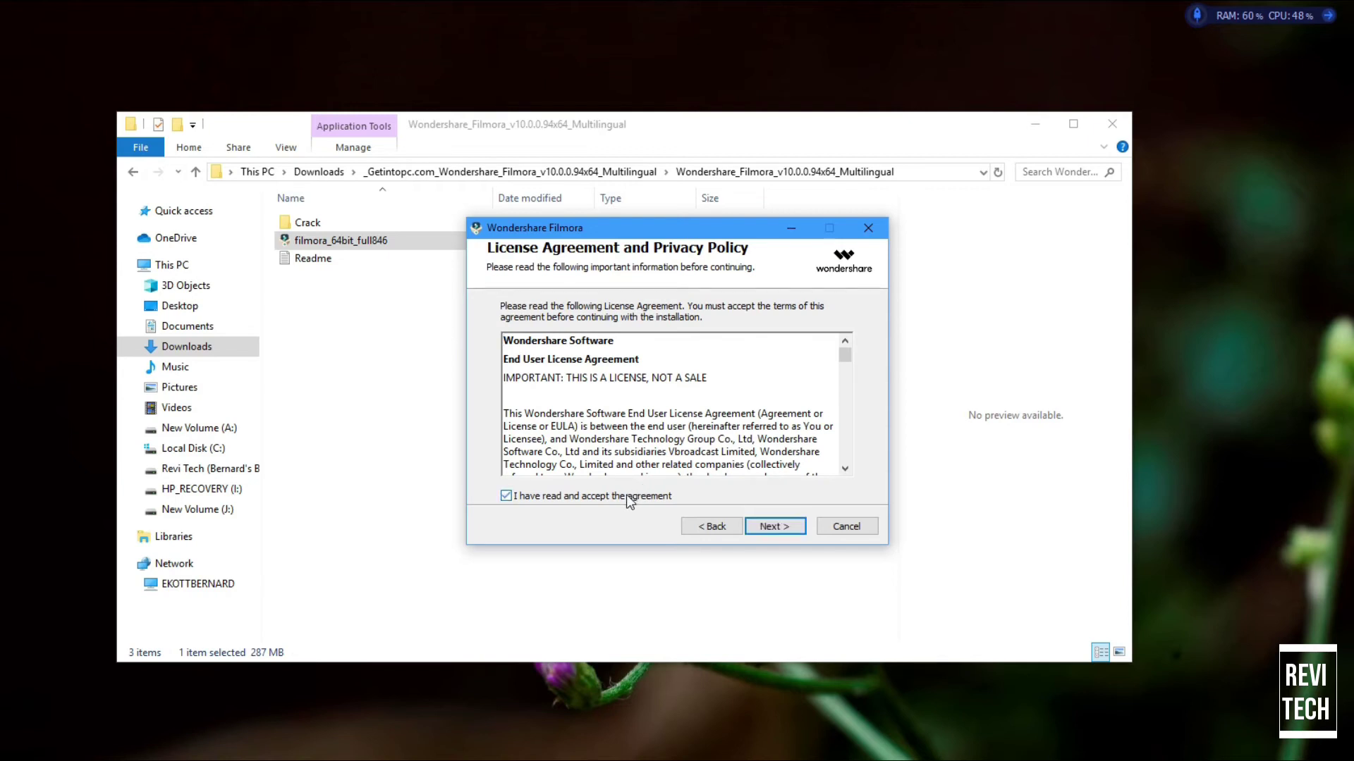
pyautogui.click(793, 532)
pyautogui.click(793, 534)
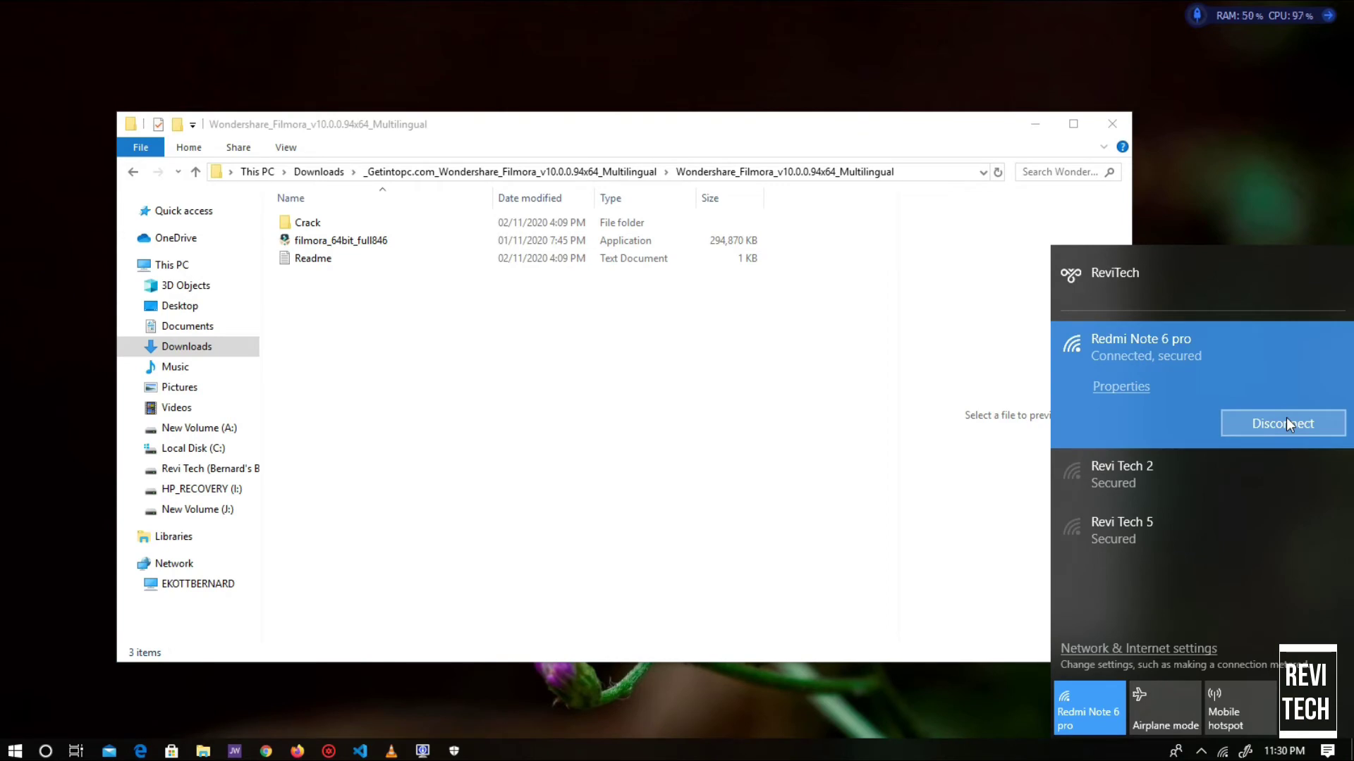
# Step: Disconnect the computer from the Redmi Note 6 pro Wi-Fi network and minimize the File Explorer window
pyautogui.click(1286, 420)
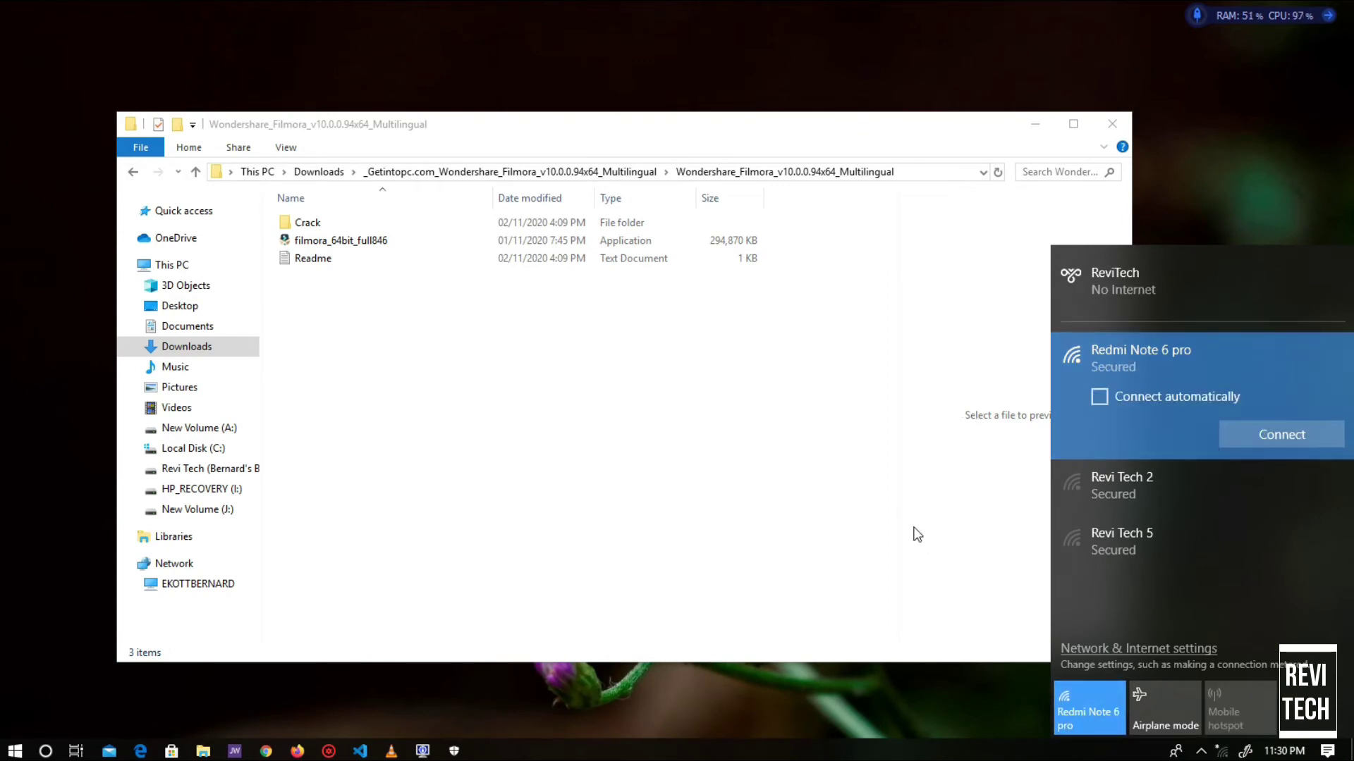
pyautogui.click(892, 530)
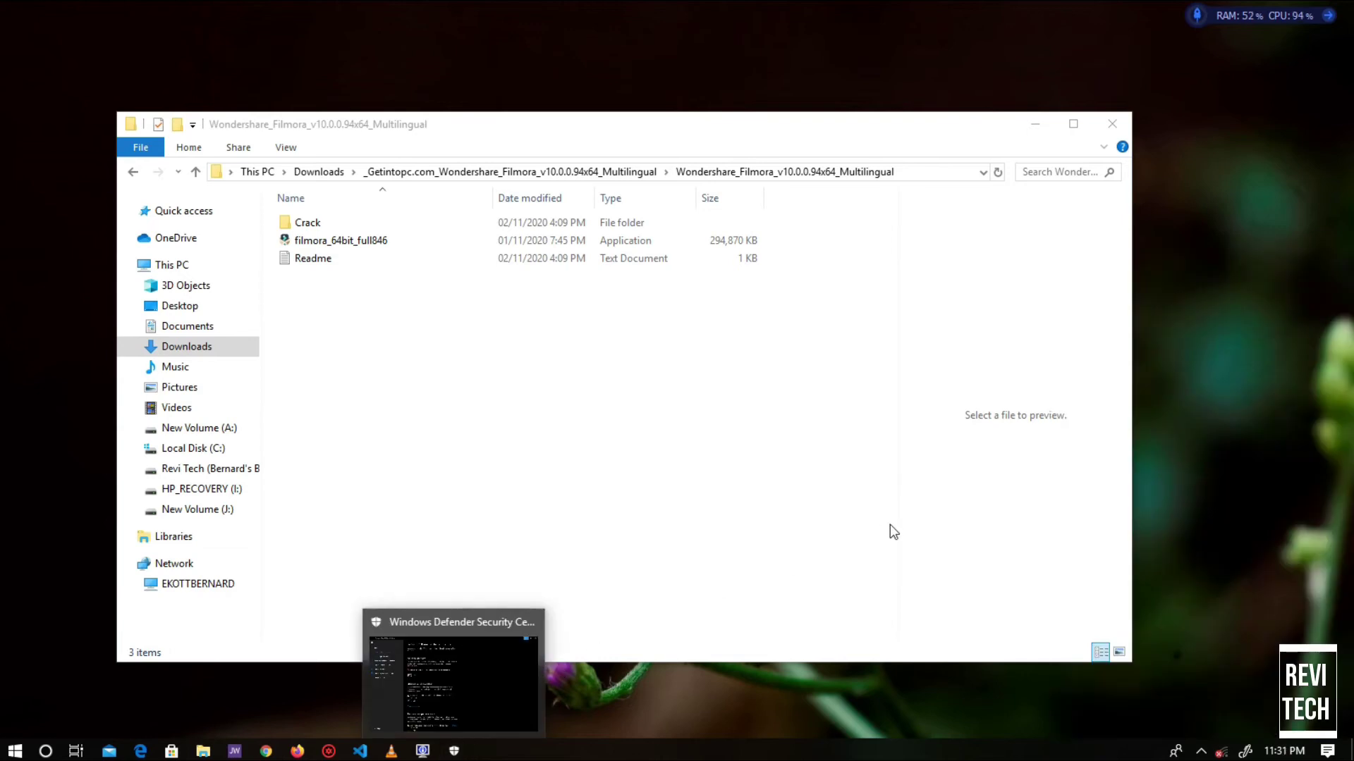
pyautogui.click(1034, 125)
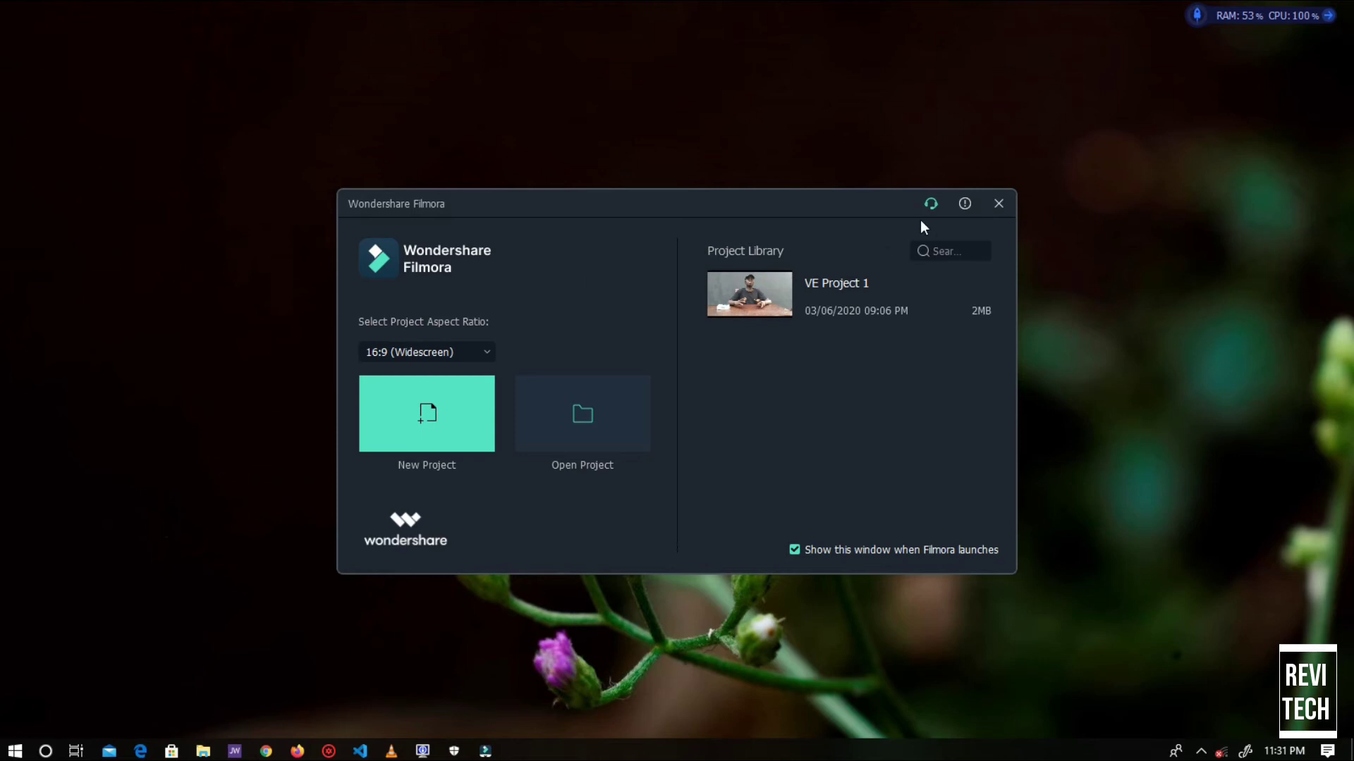
# Step: Create a 16:9 (Widescreen) project in Filmora and add the sample videos Travel 01 through Travel 04 to the timeline
pyautogui.click(467, 421)
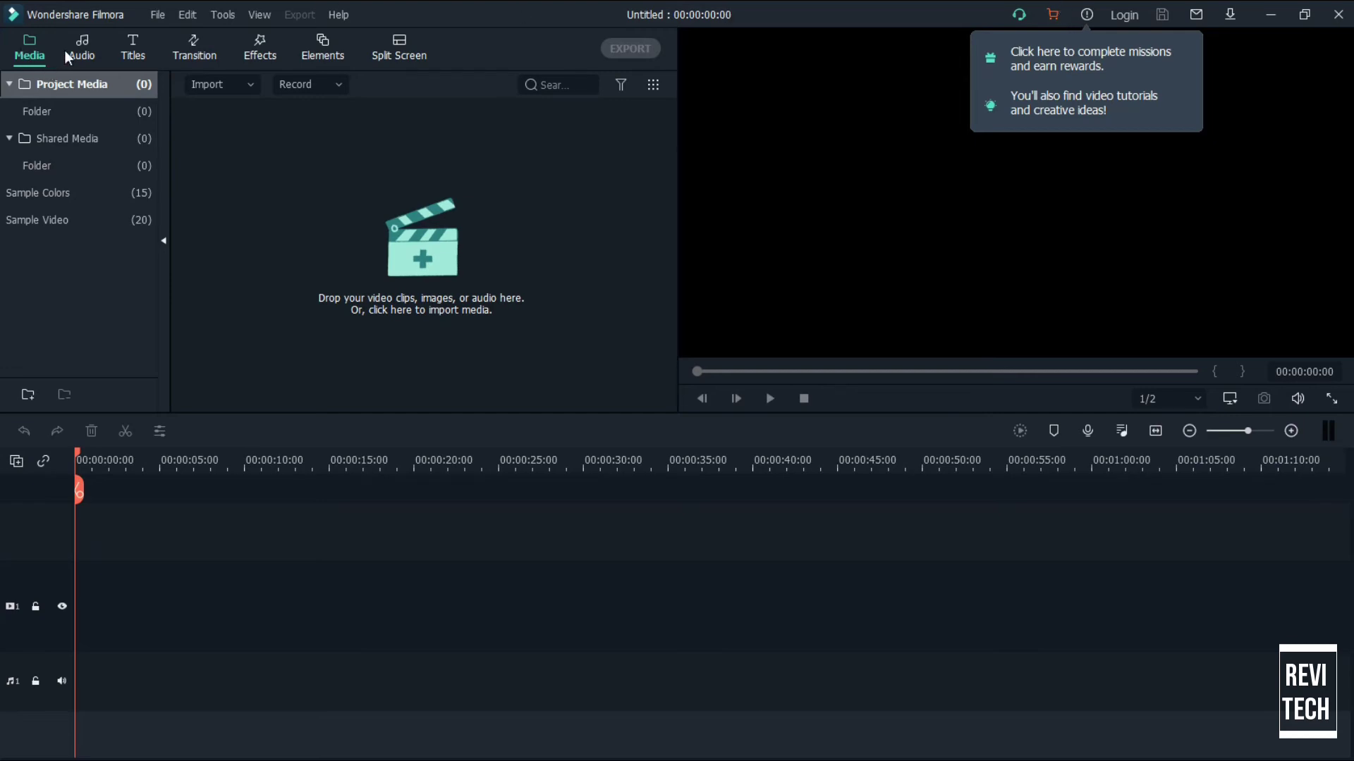
pyautogui.click(70, 219)
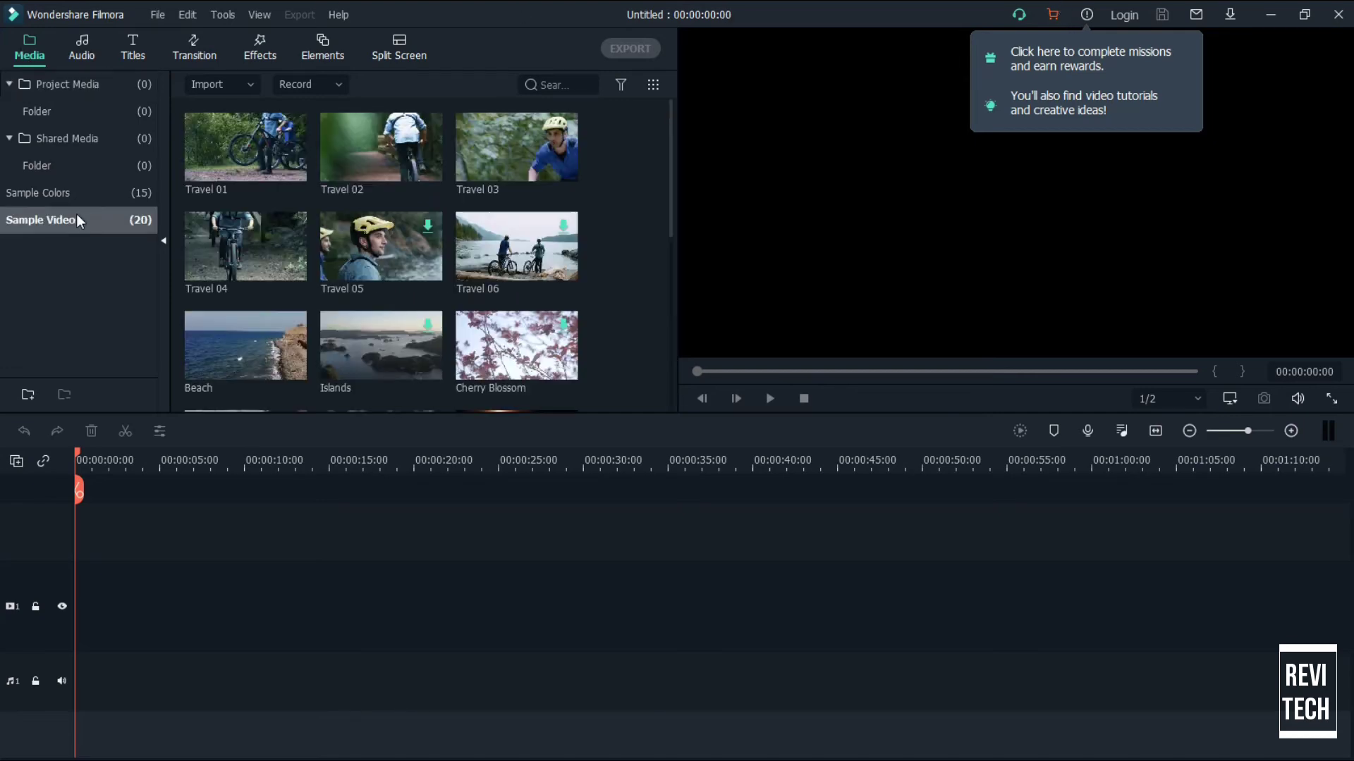
pyautogui.click(293, 166)
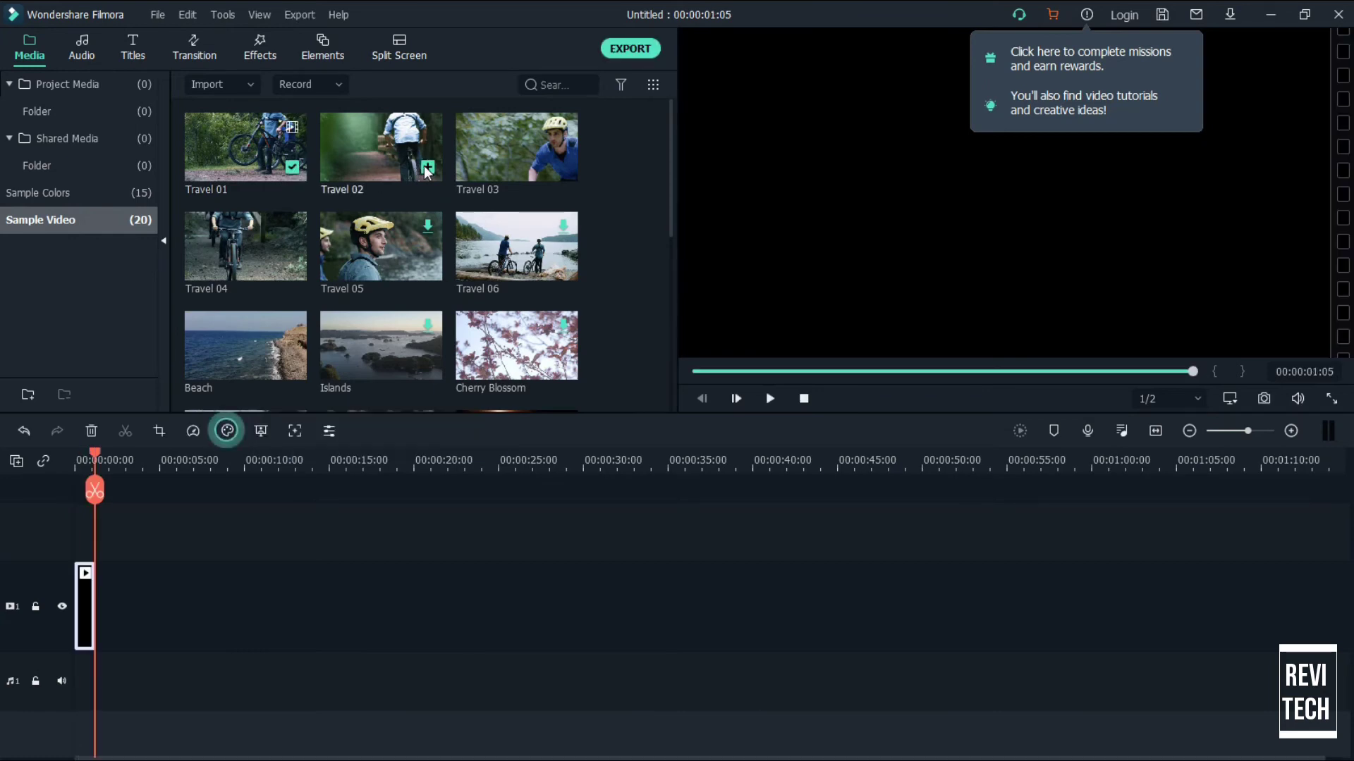
pyautogui.click(427, 167)
pyautogui.click(563, 167)
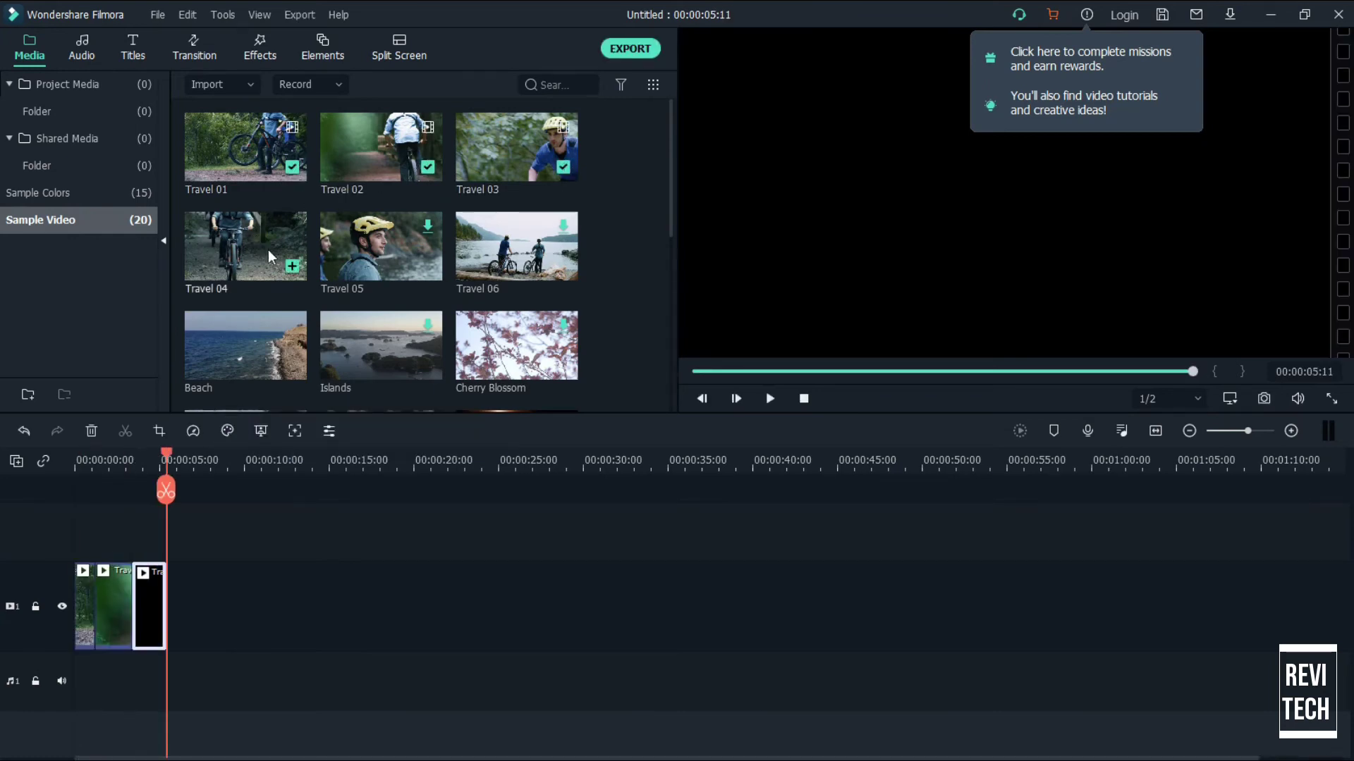
pyautogui.click(293, 266)
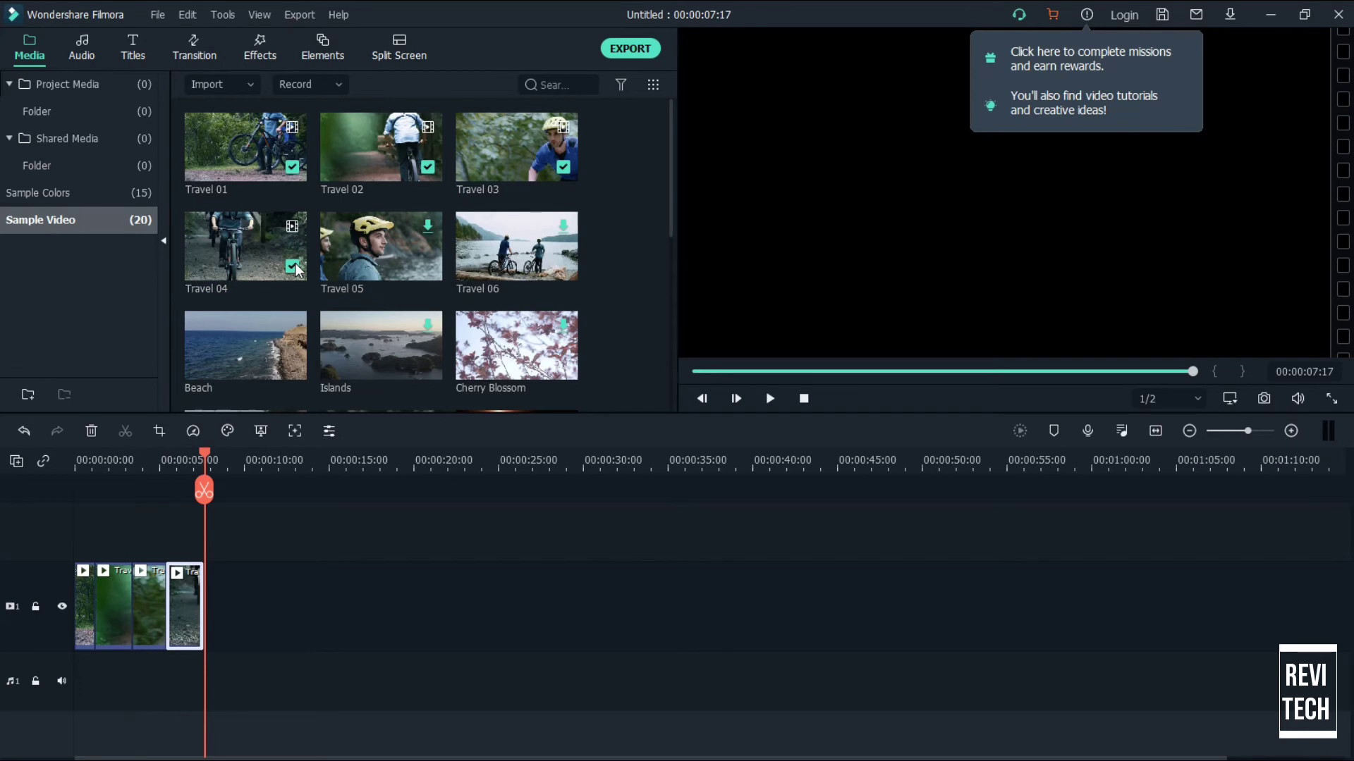
# Step: Try to export the project, dismiss the purchase dialog, and close Filmora without saving the changes
pyautogui.click(316, 14)
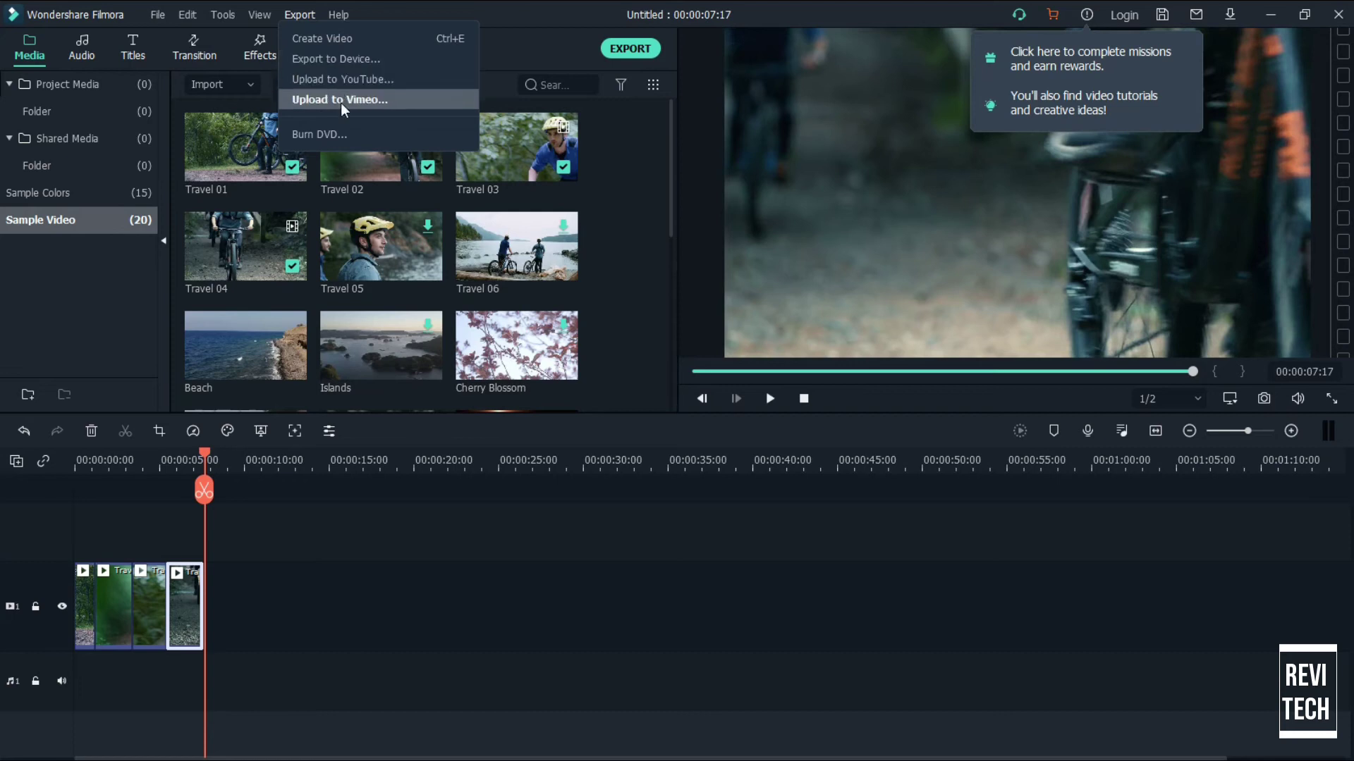
pyautogui.click(361, 67)
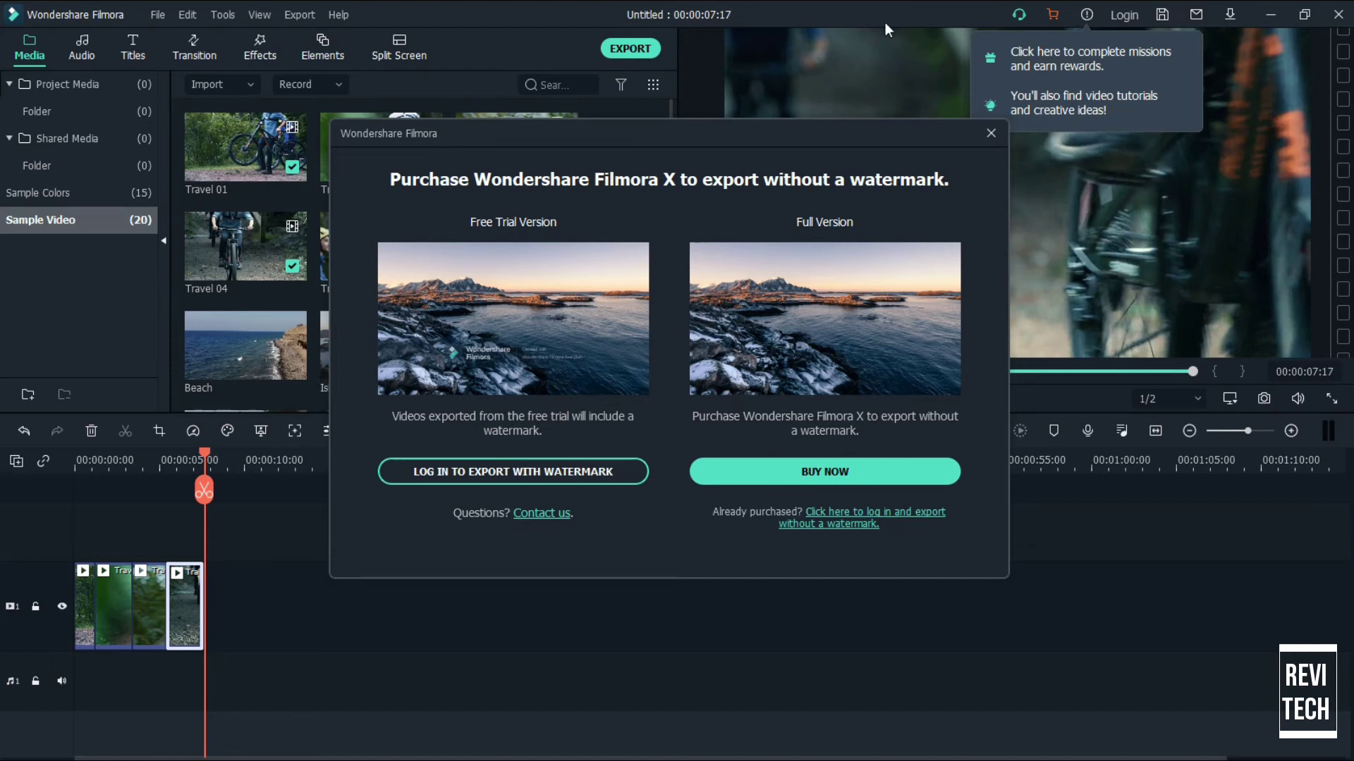
pyautogui.click(989, 133)
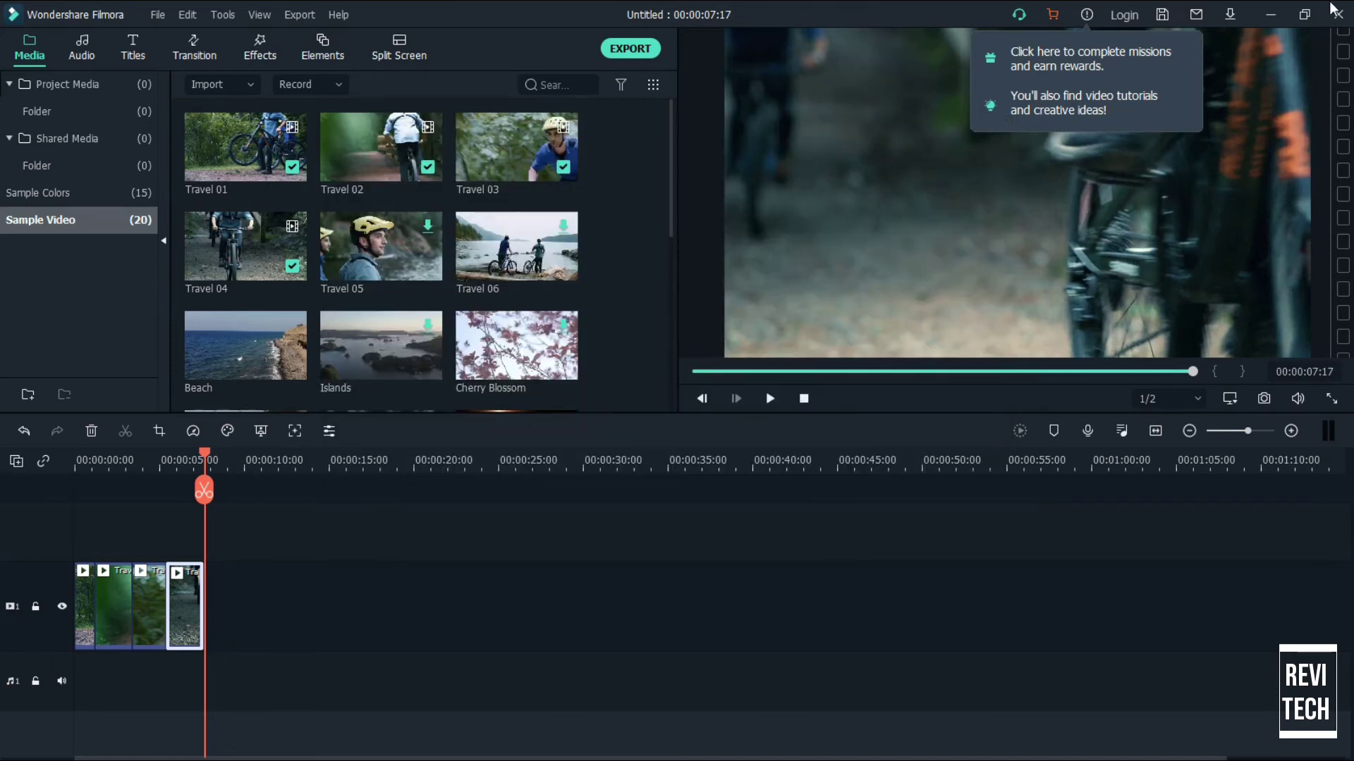
pyautogui.click(1338, 14)
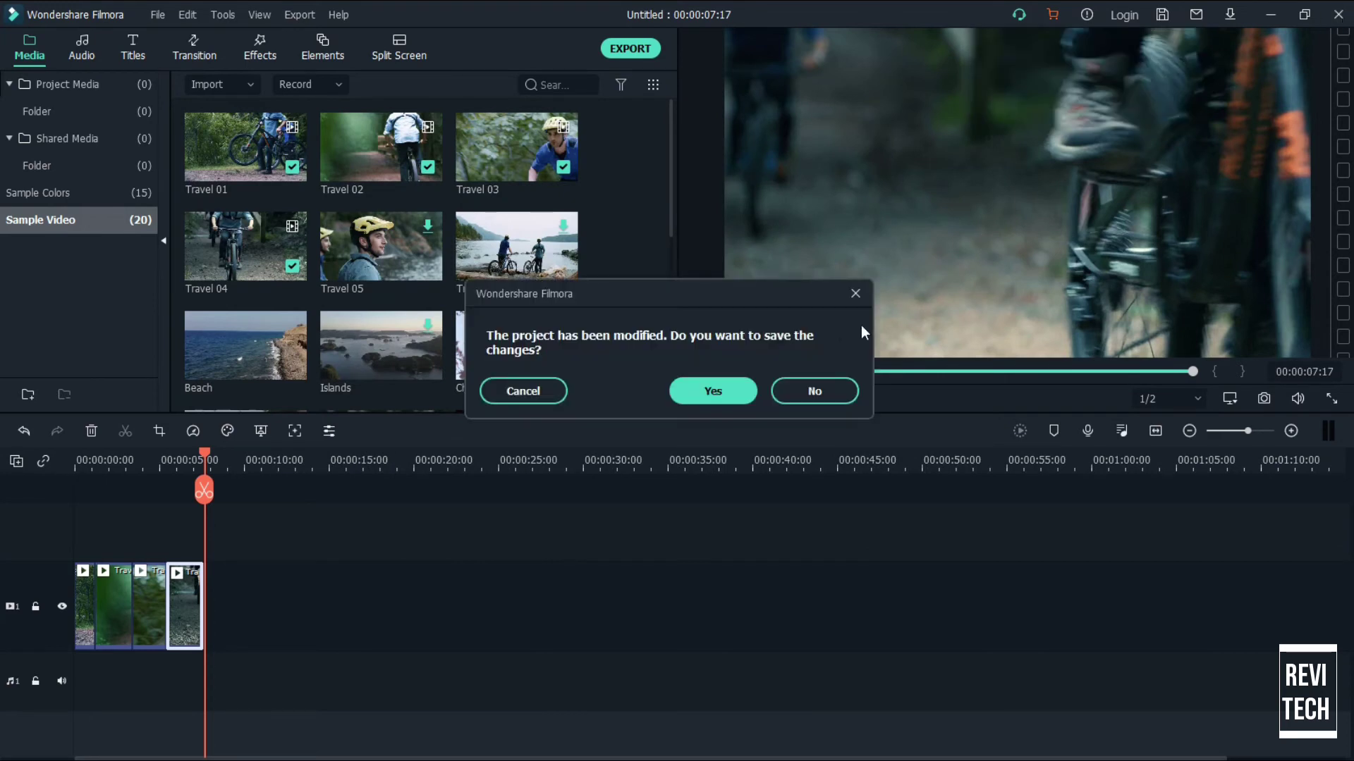
pyautogui.click(810, 396)
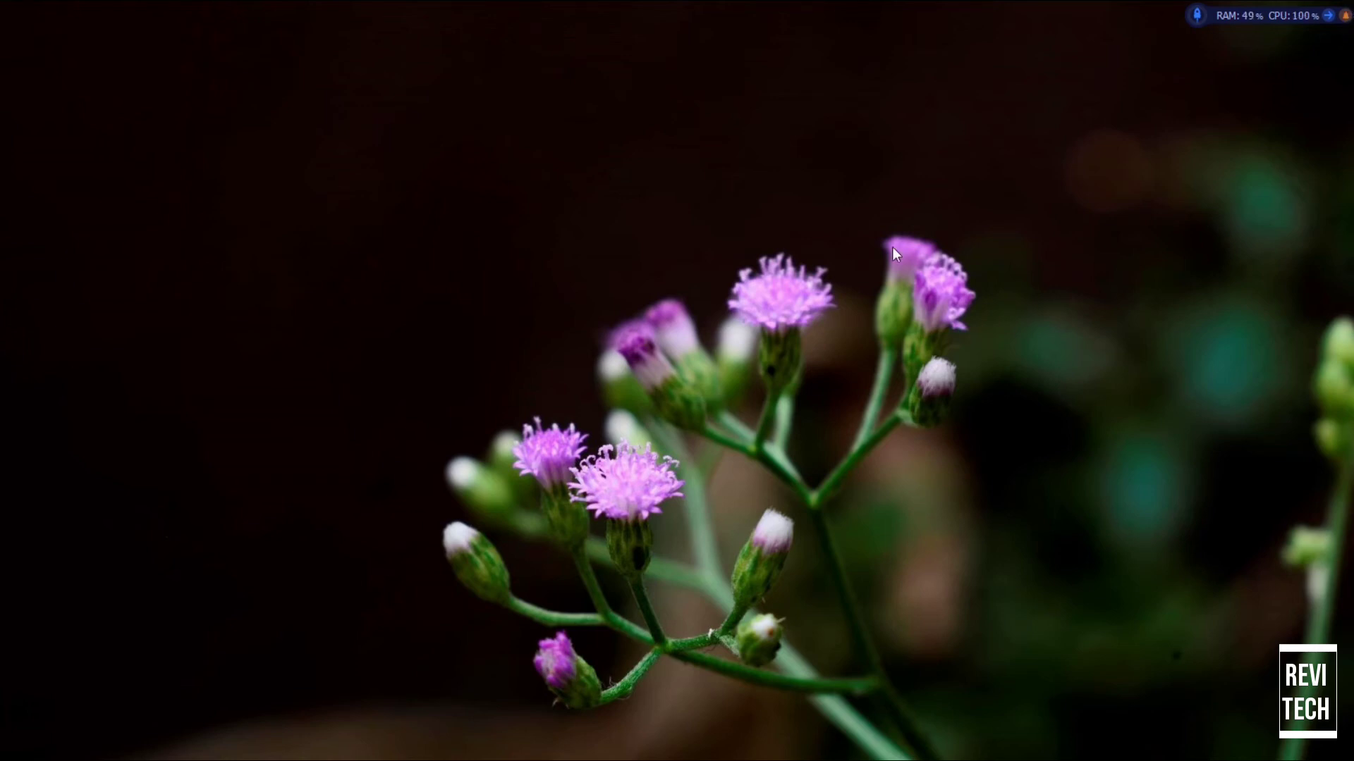
# Step: Open Task Manager in a maximized window and end the Wondershare Studio (32 bit) background process
pyautogui.press('super+x')
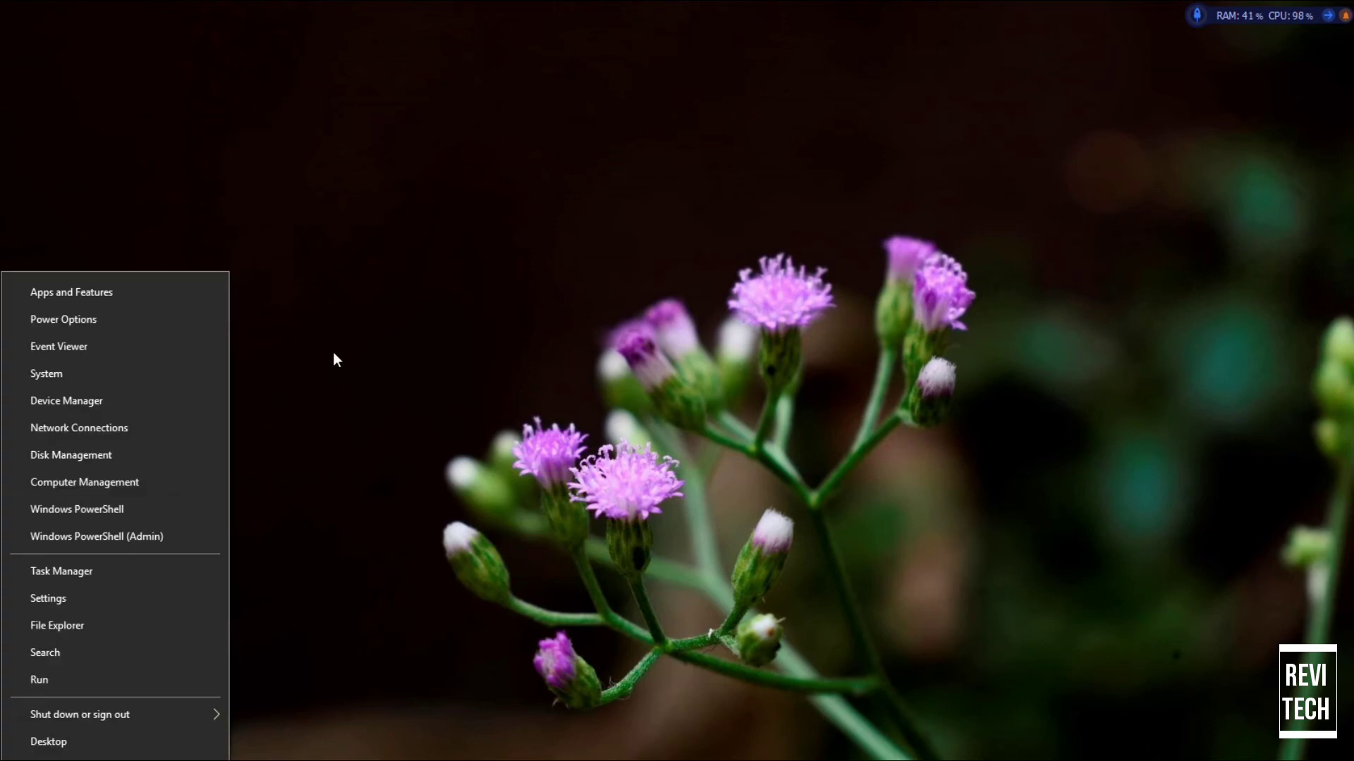
pyautogui.click(168, 566)
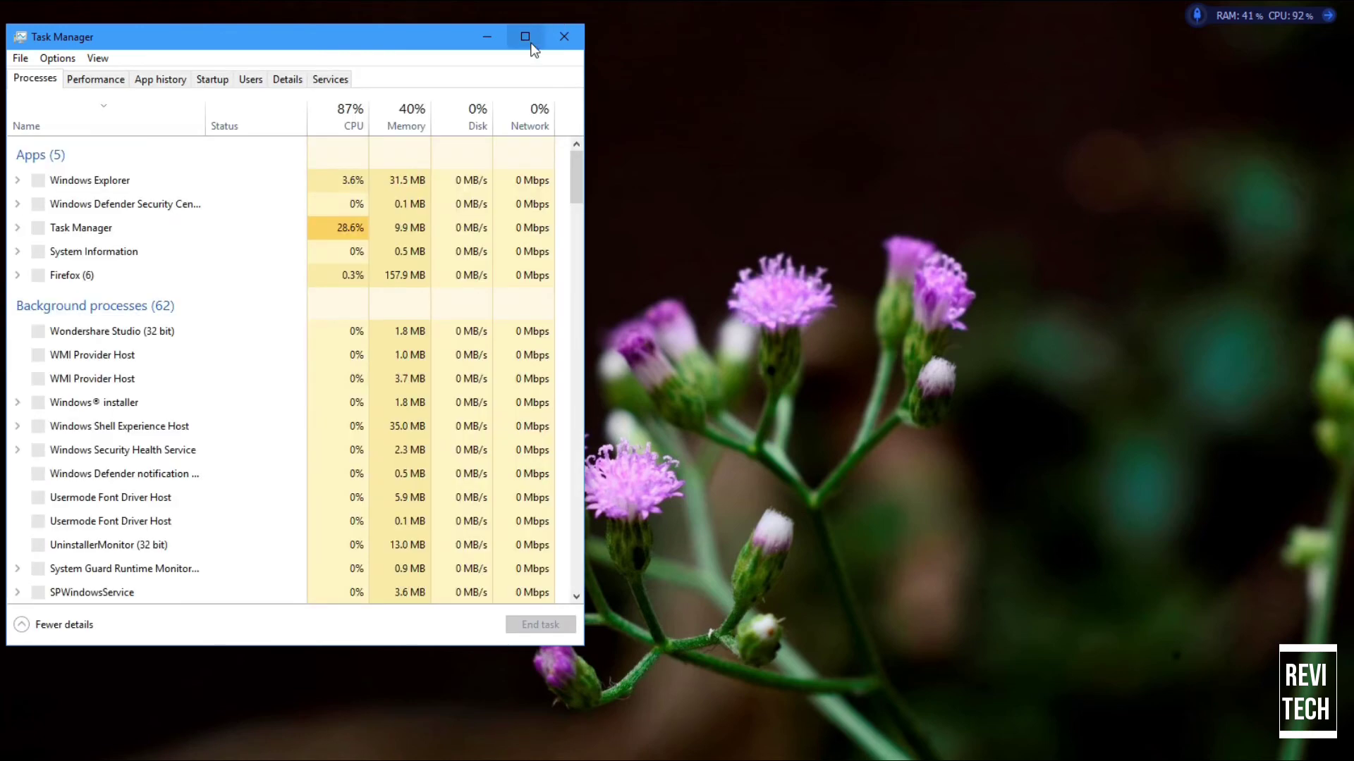
pyautogui.click(526, 36)
pyautogui.click(130, 319)
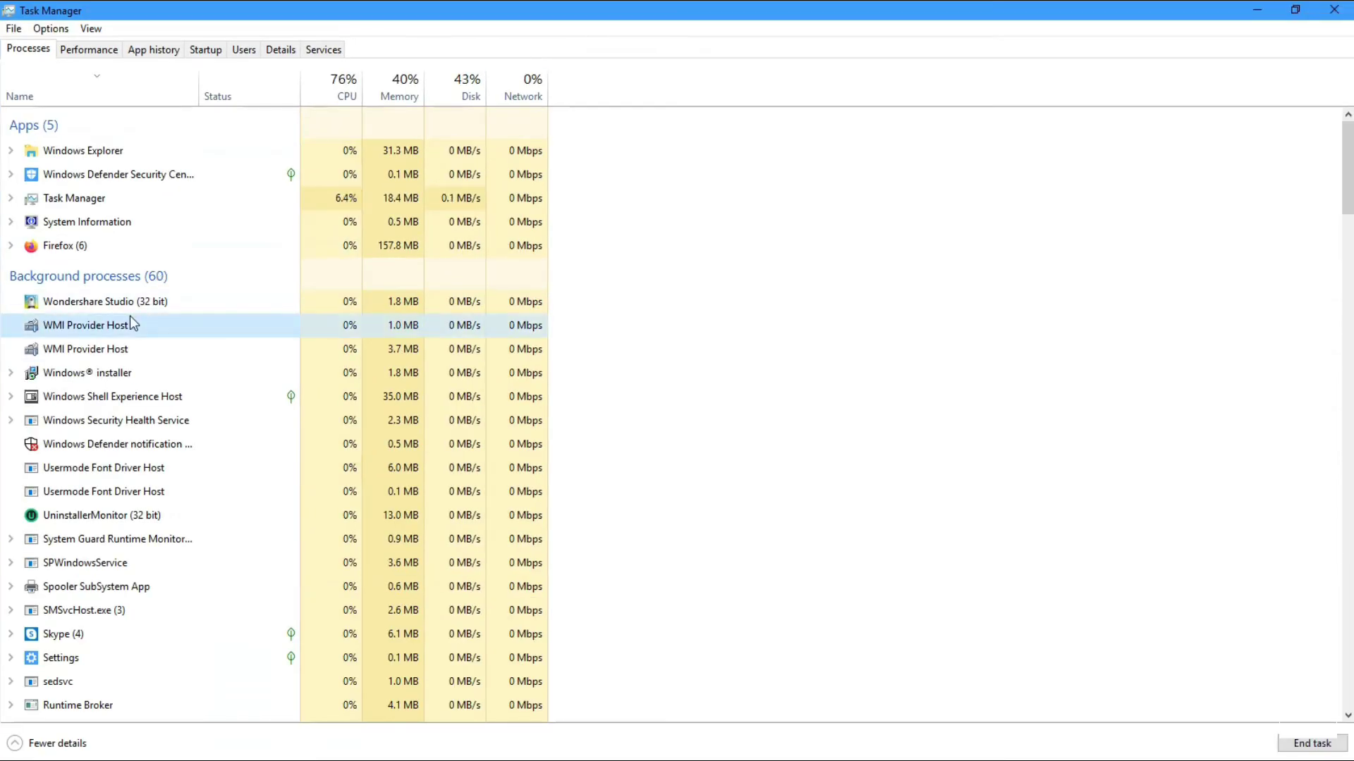
pyautogui.press('Up')
pyautogui.press('Up')
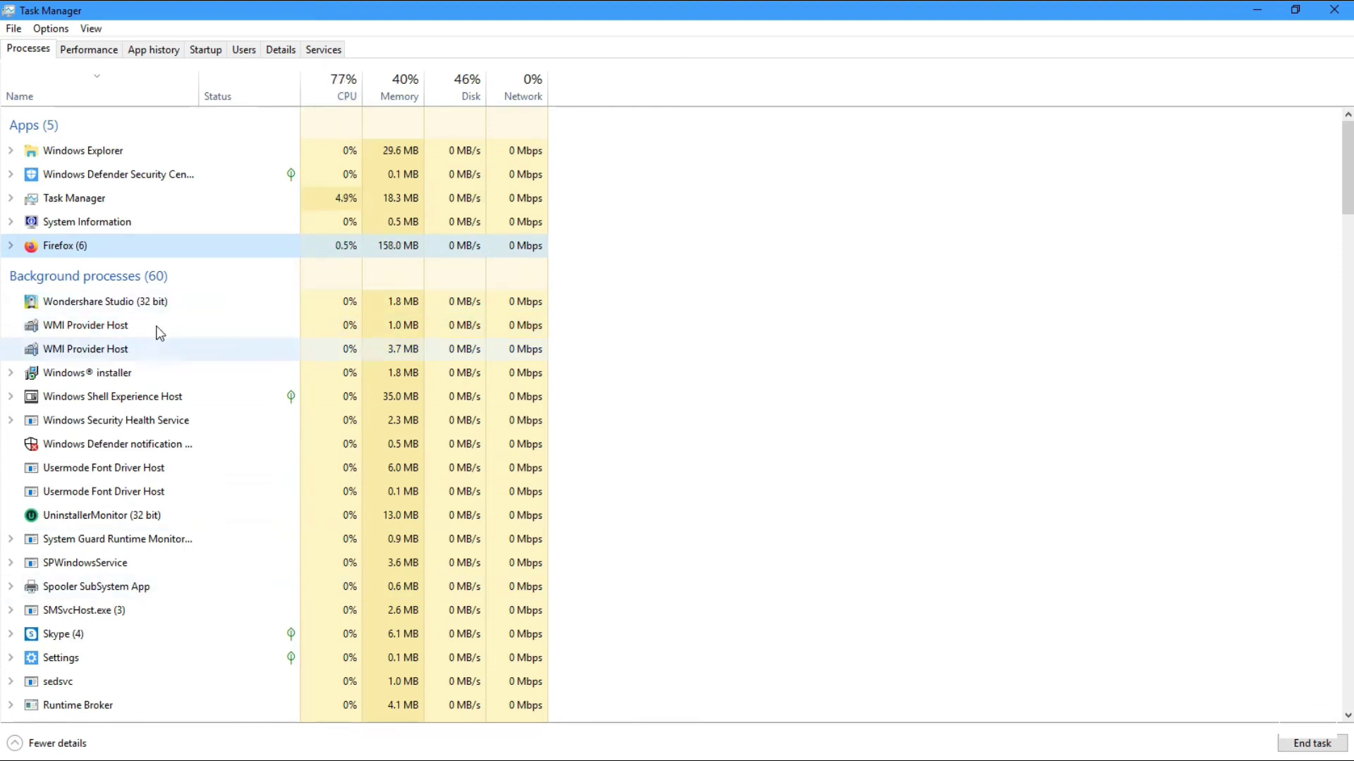
pyautogui.click(210, 301)
pyautogui.rightClick(211, 302)
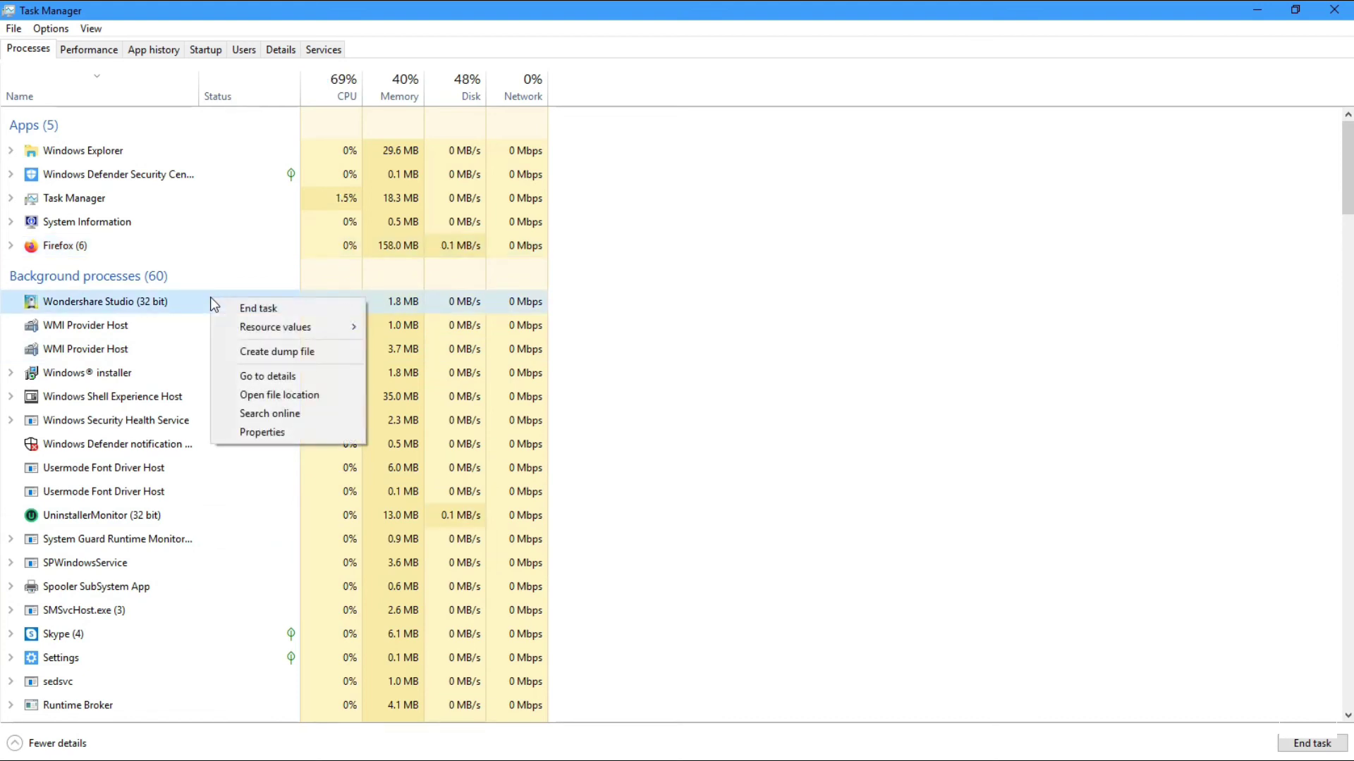
pyautogui.click(306, 306)
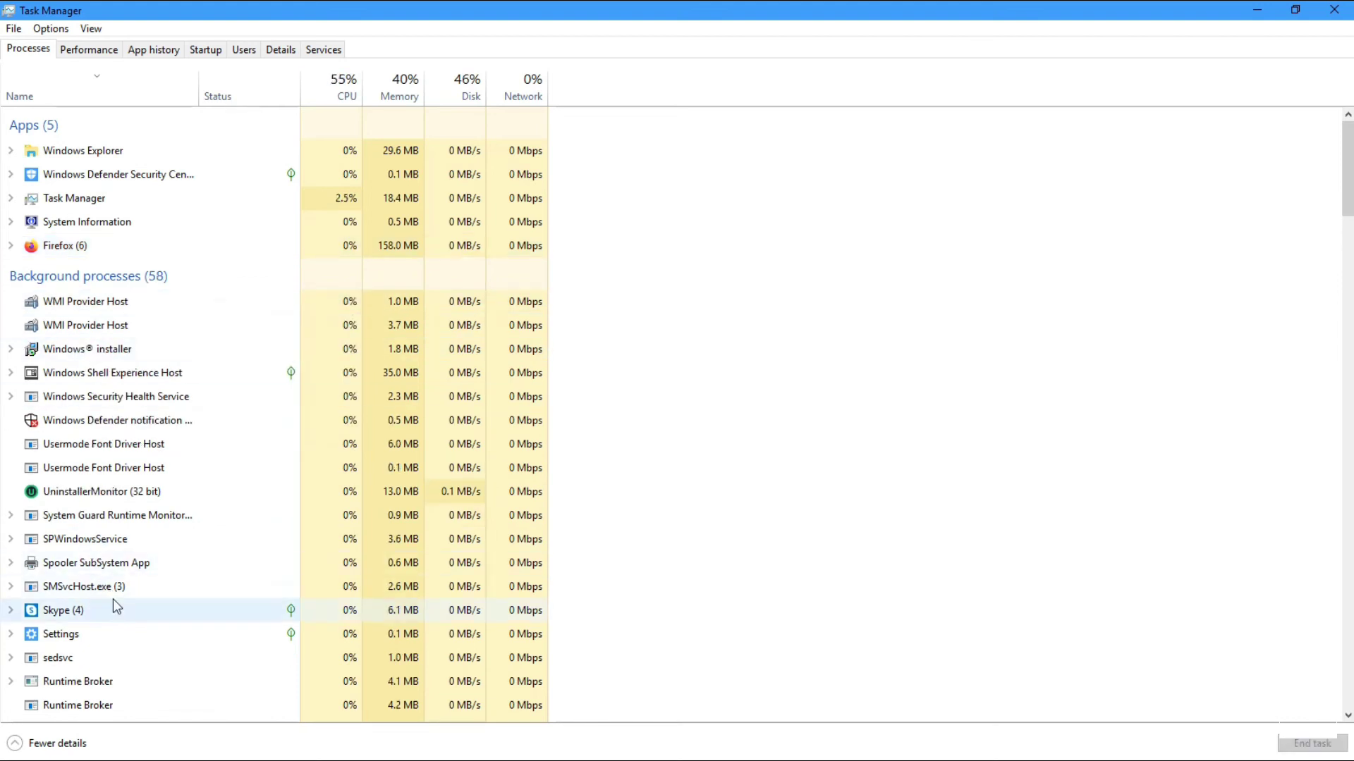
# Step: Look through the running processes for leftover Wondershare entries and close Task Manager
pyautogui.scroll(-20, 113, 599)
pyautogui.scroll(20, 117, 620)
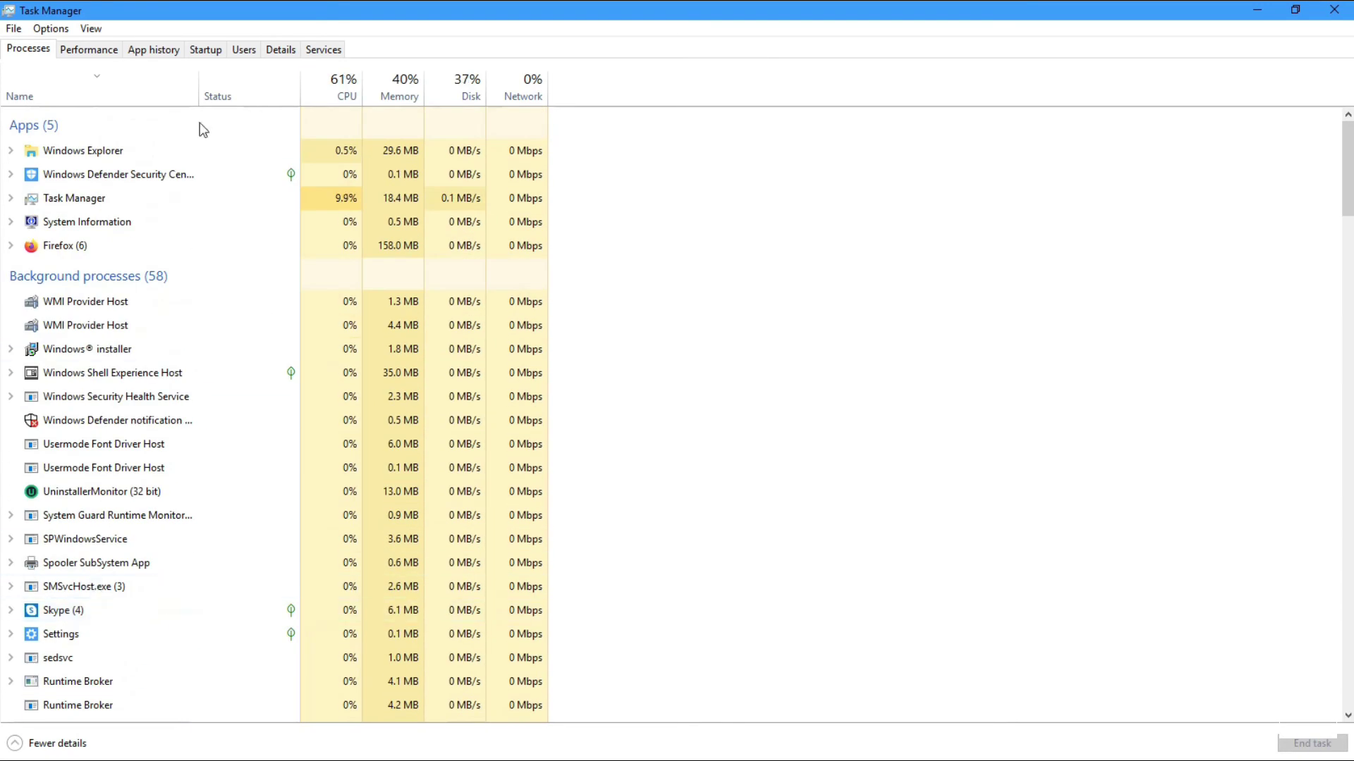
pyautogui.click(1326, 9)
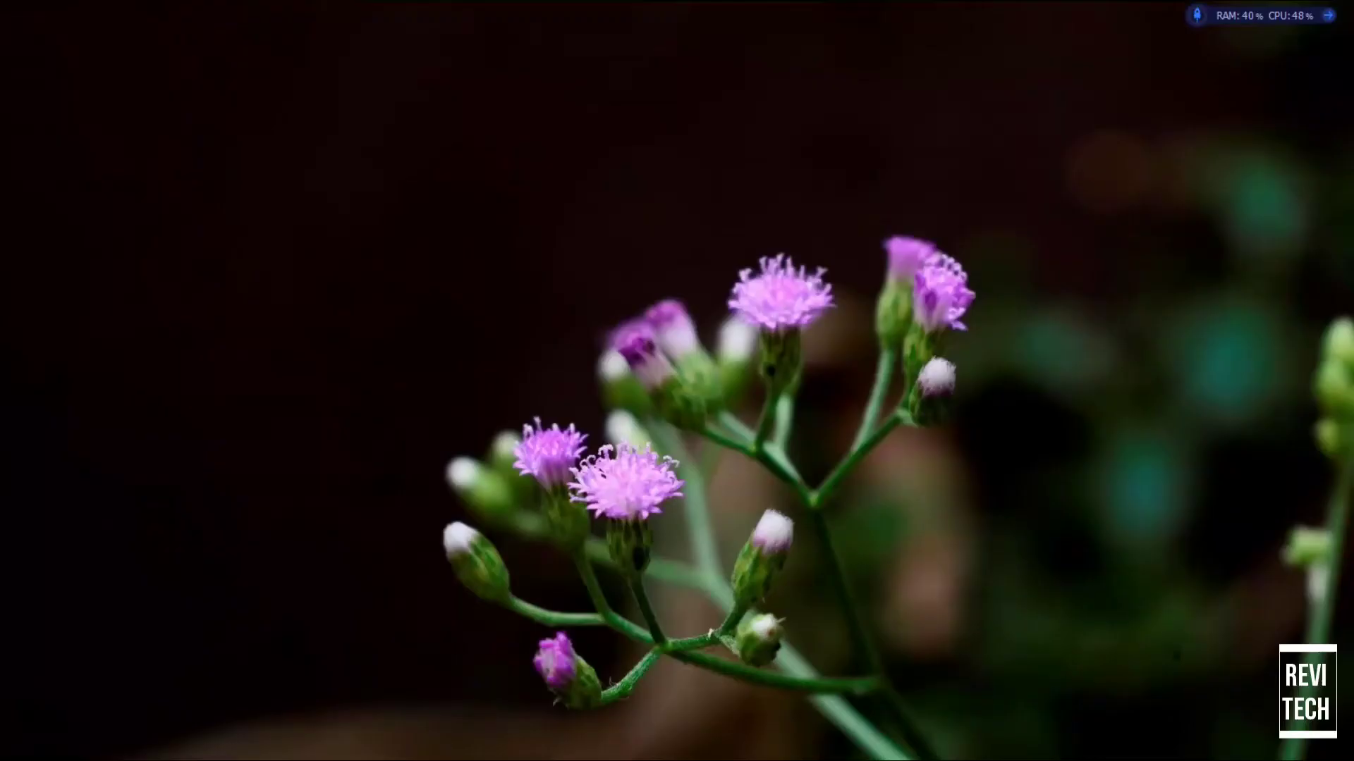
# Step: Copy all four files from the Crack folder inside the extracted Wondershare_Filmora_v10.0.0.94x64_Multilingual folder
pyautogui.press('super')
pyautogui.click(205, 755)
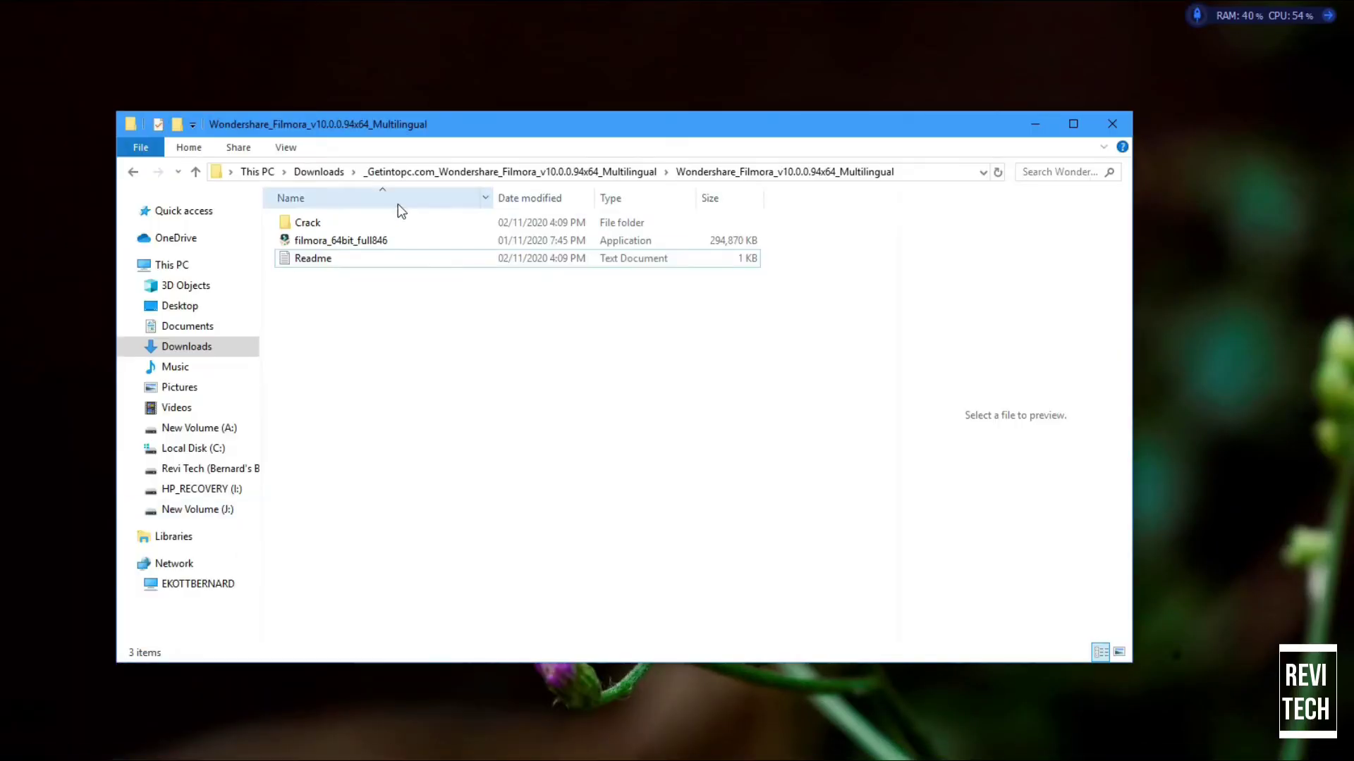
pyautogui.click(393, 224)
pyautogui.doubleClick(394, 224)
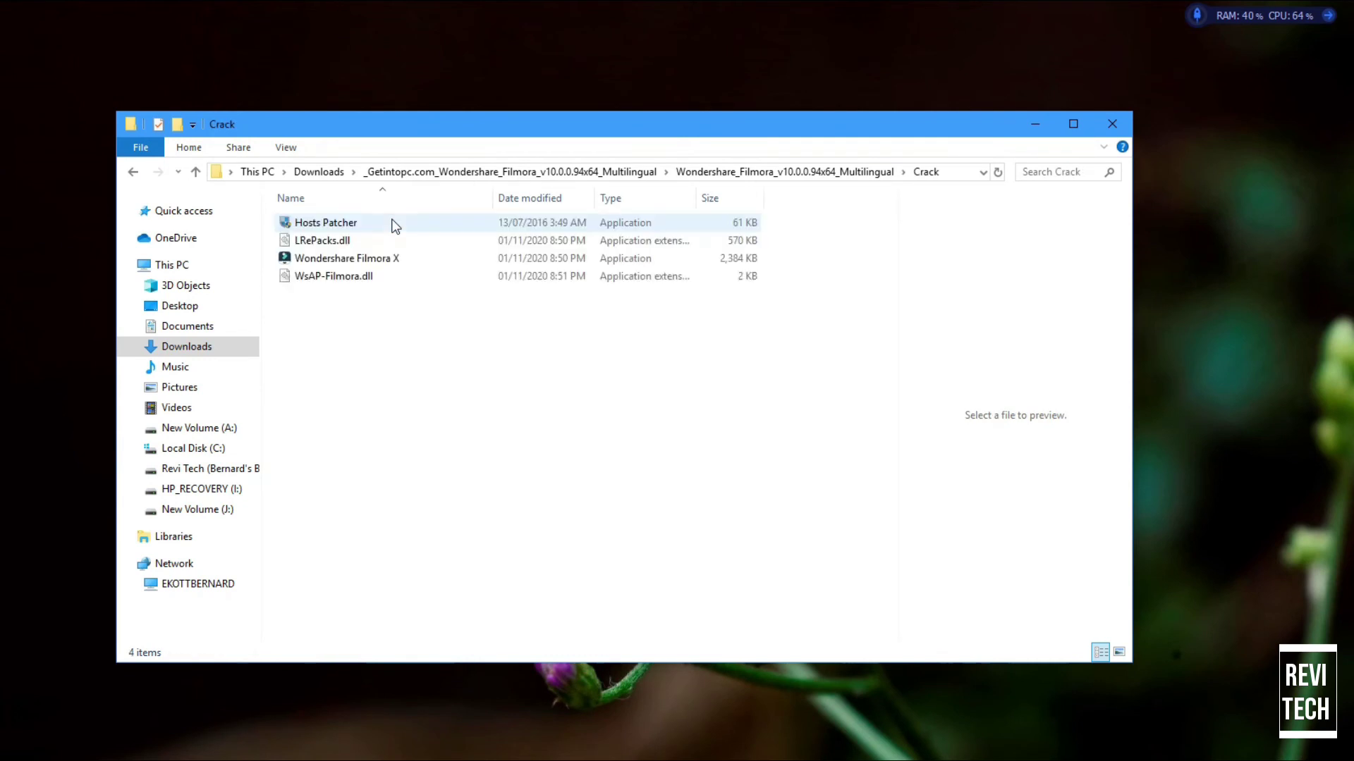
pyautogui.hotkey('ctrl', 'a')
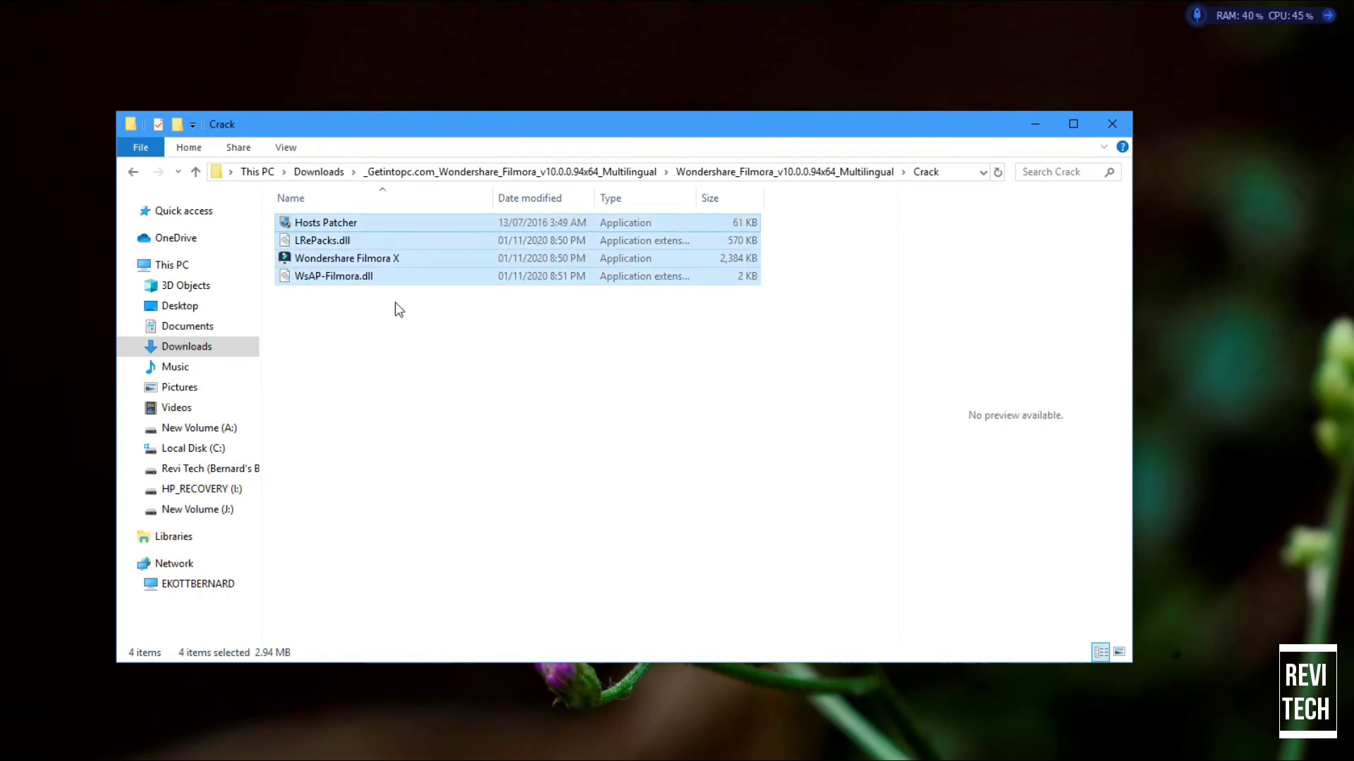
pyautogui.rightClick(413, 232)
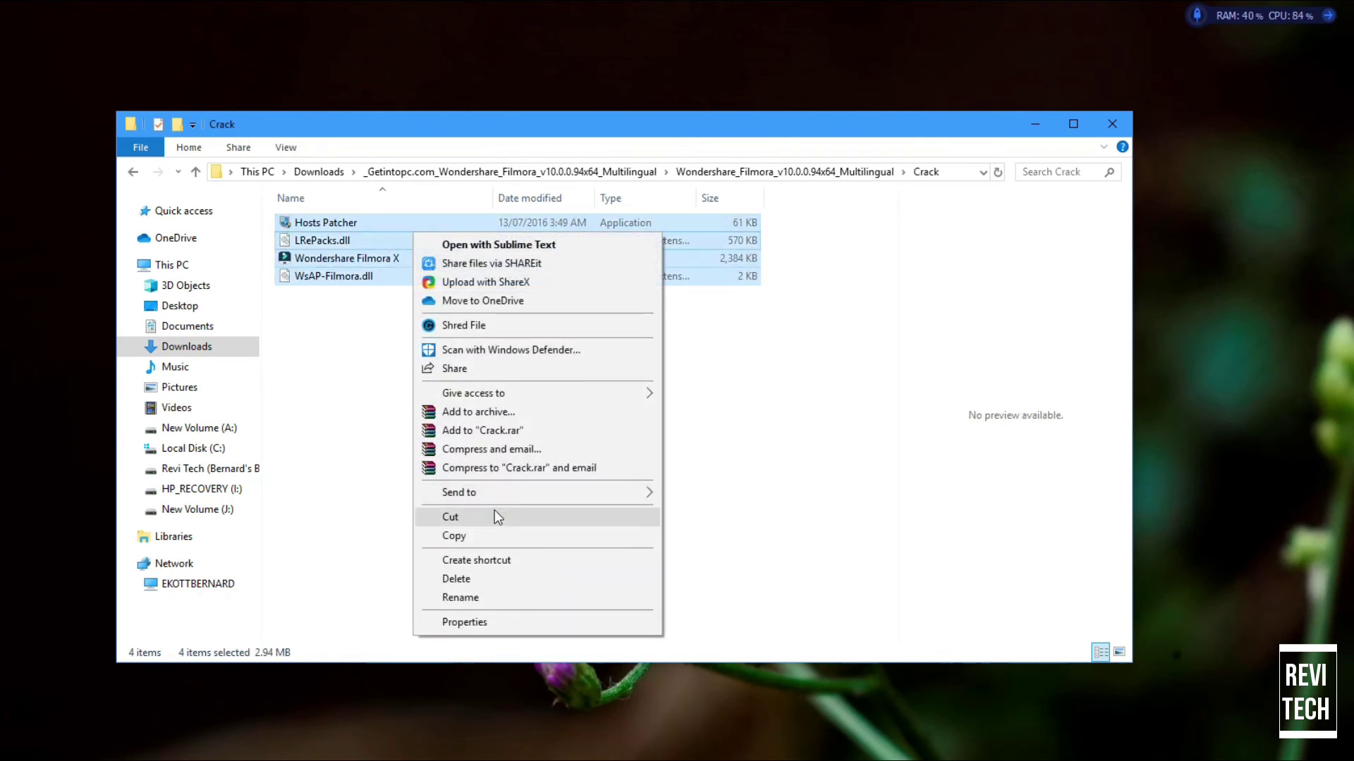
pyautogui.click(485, 536)
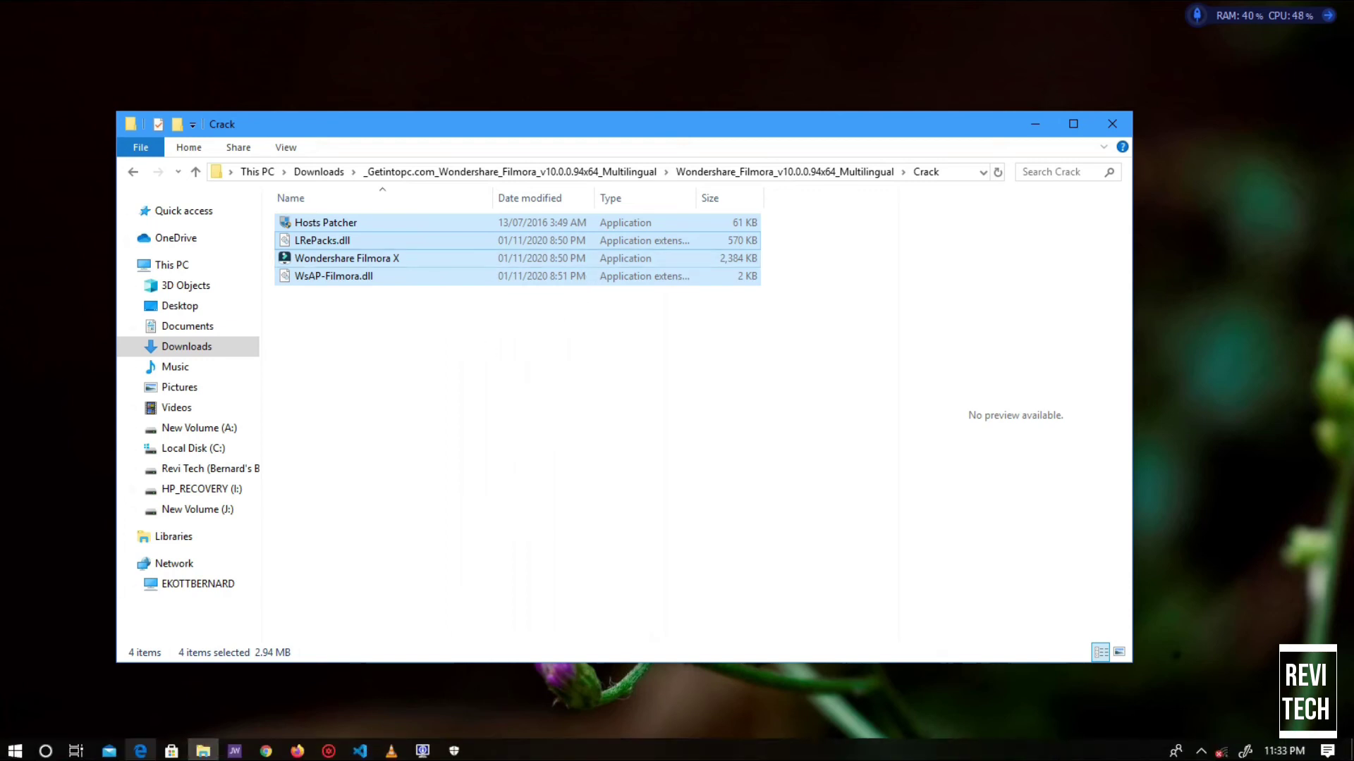
# Step: Find Wondershare Filmora X through a system search and open its installation folder under Program Files by way of the shortcut's file location
pyautogui.press('super')
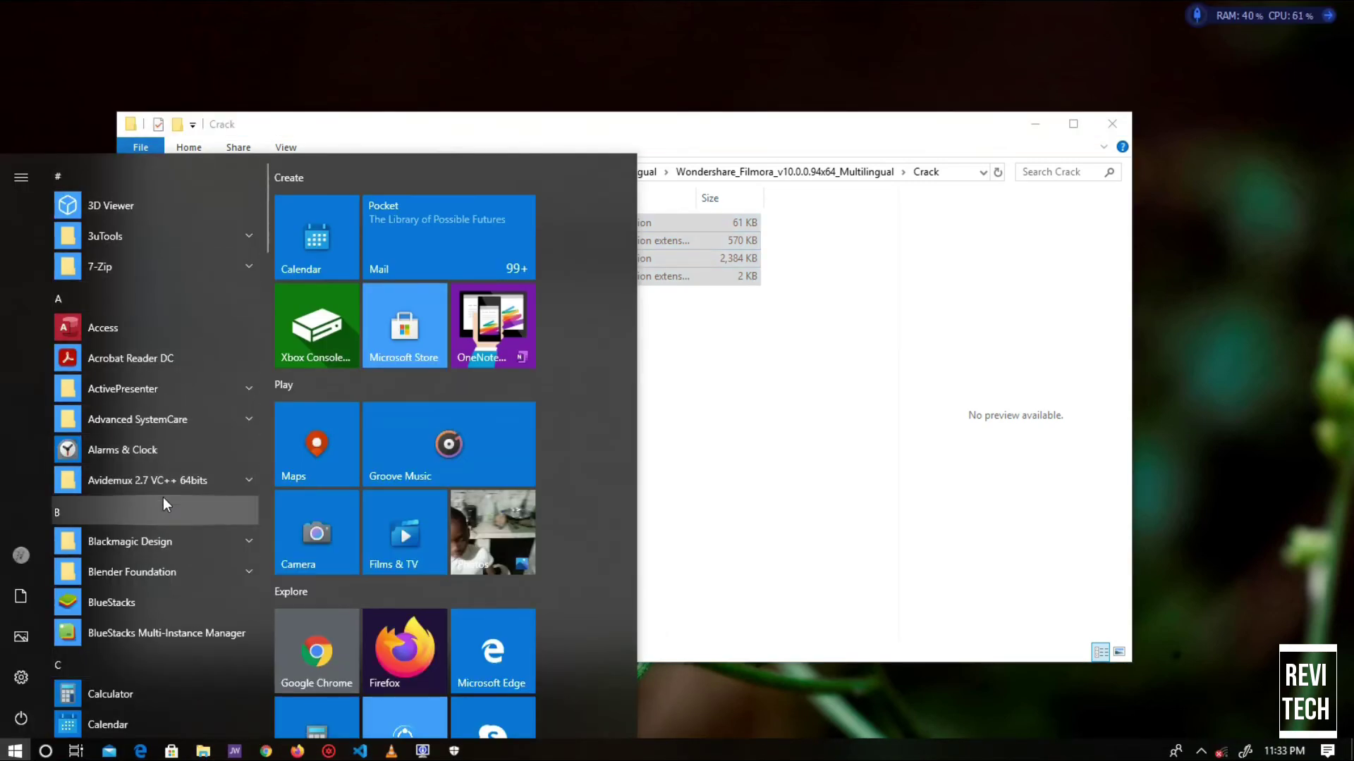
pyautogui.write('film')
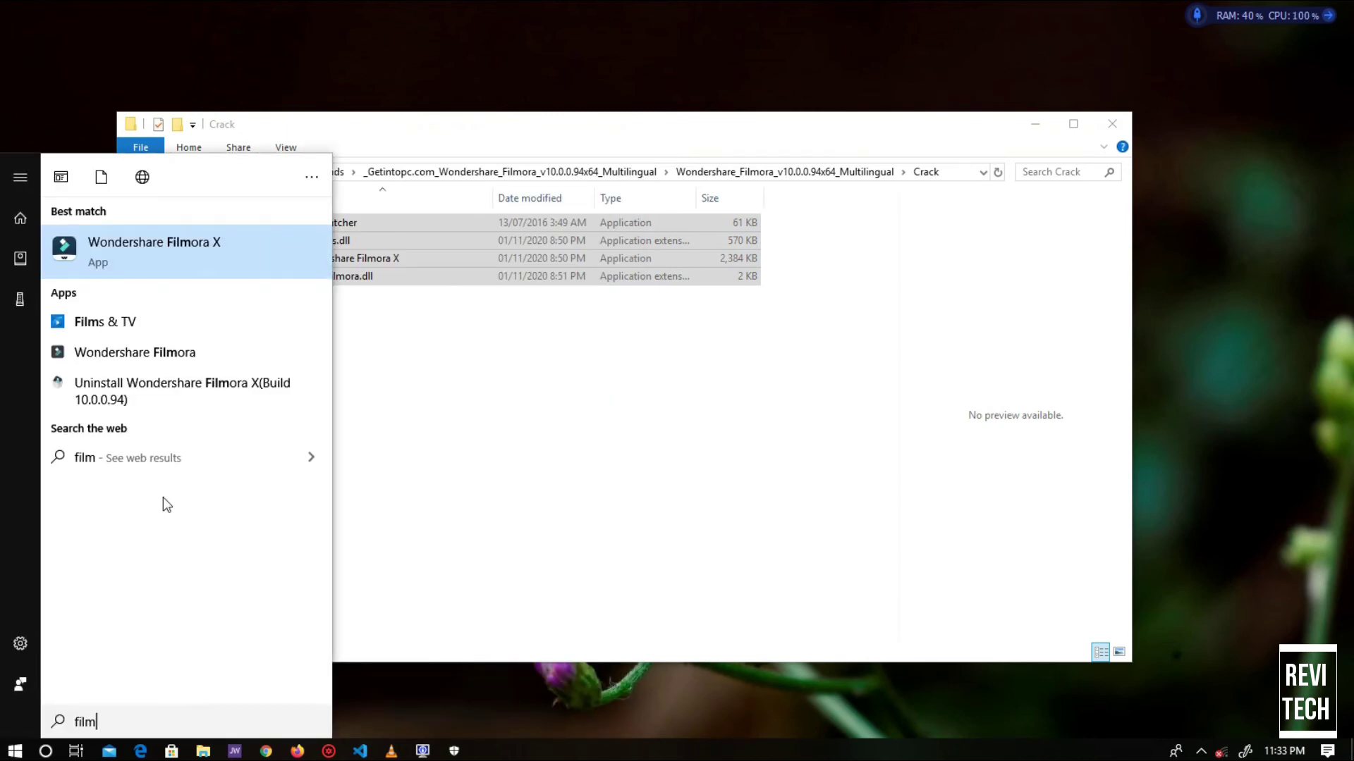
pyautogui.rightClick(179, 261)
pyautogui.click(255, 305)
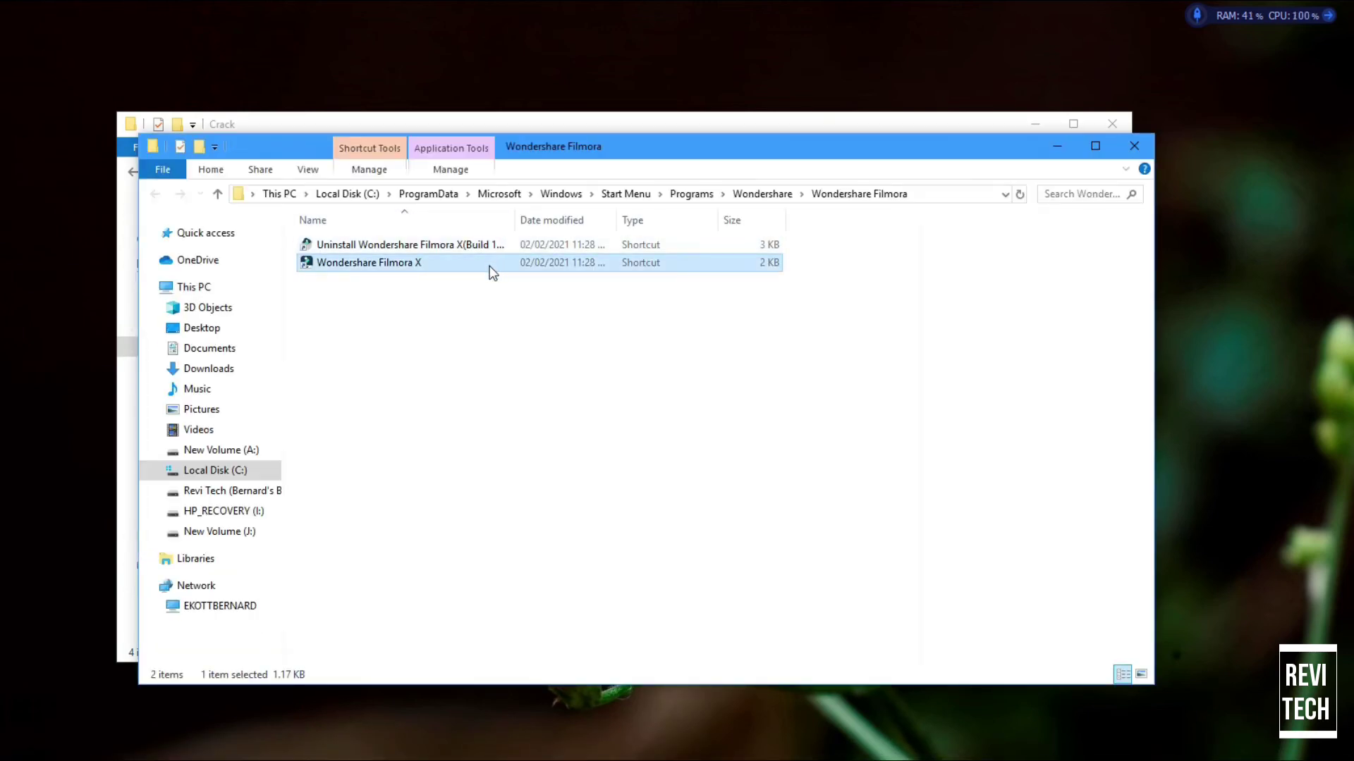
pyautogui.rightClick(491, 272)
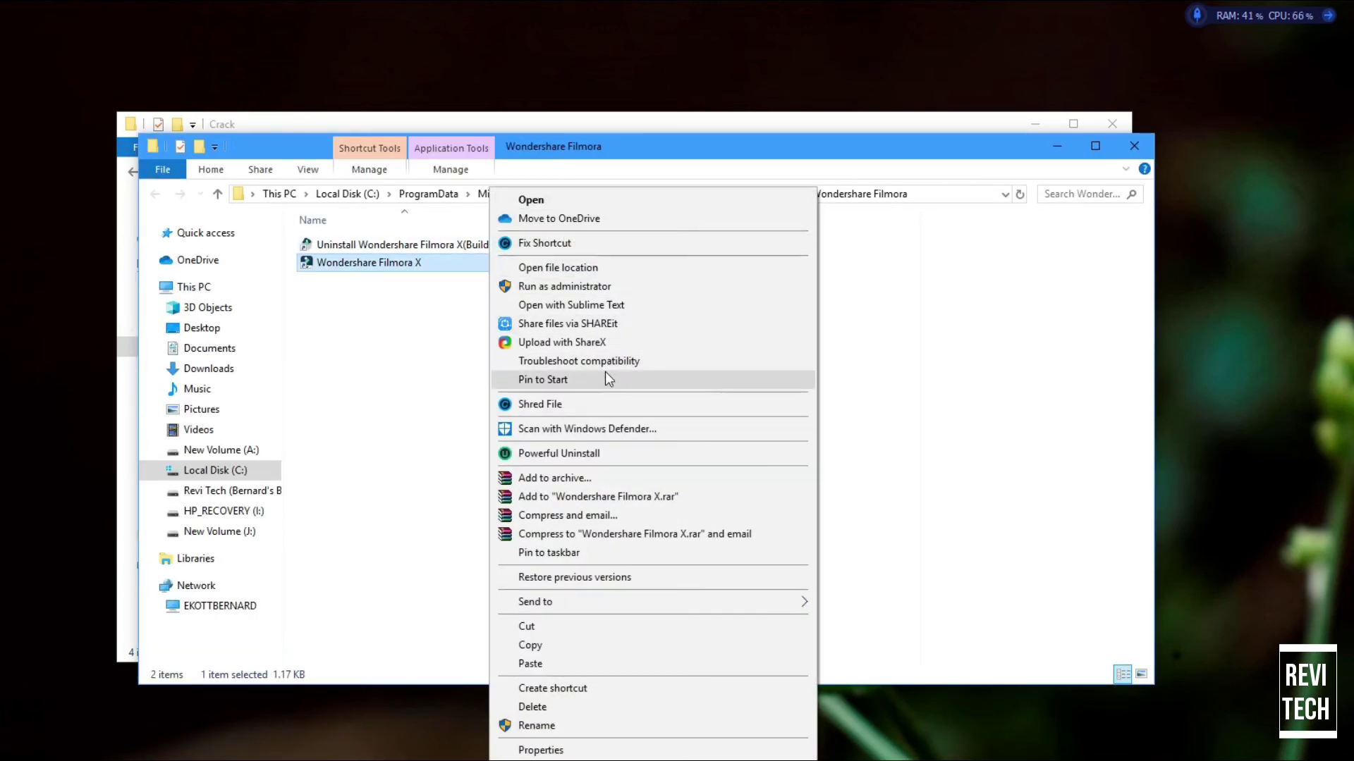
pyautogui.click(670, 272)
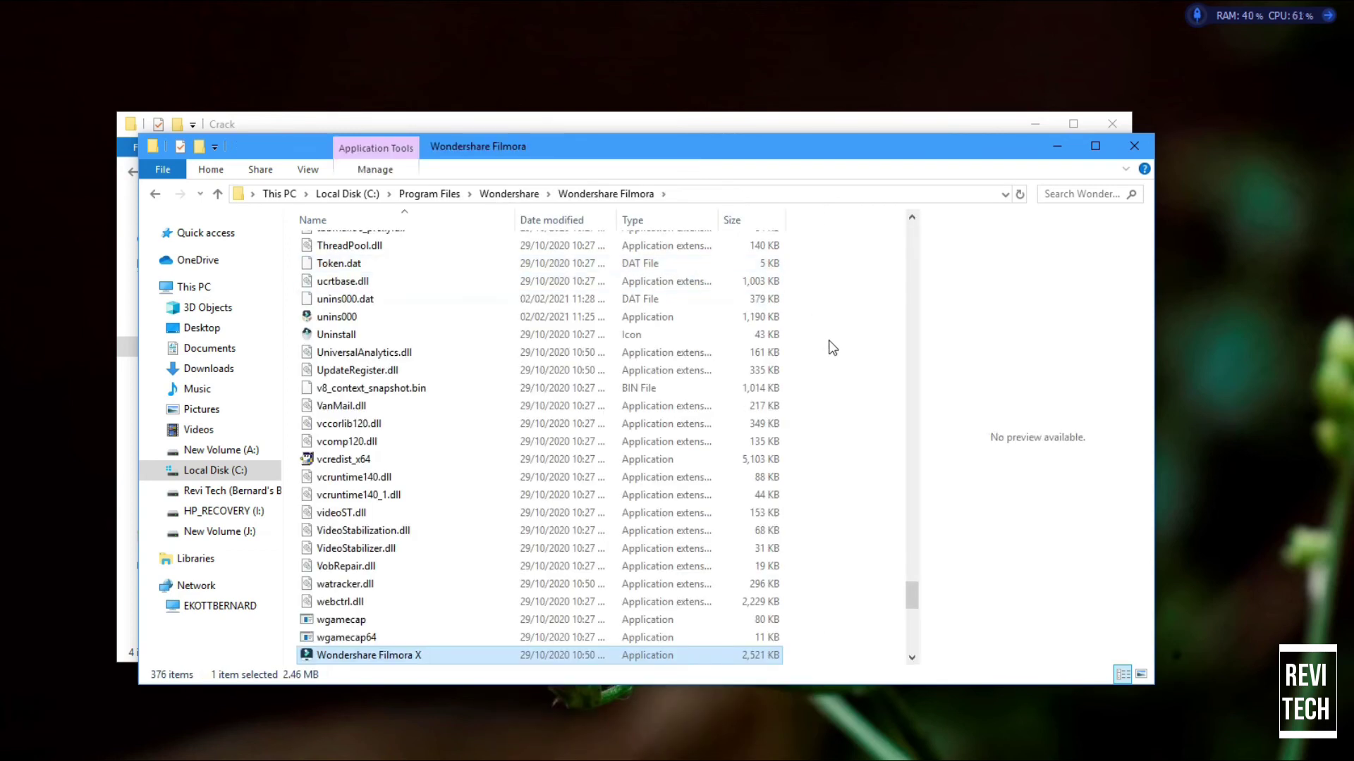
# Step: Paste the copied files into the Wondershare Filmora installation folder, replacing those with the same names, and close both File Explorer windows
pyautogui.rightClick(830, 343)
pyautogui.moveTo(897, 564)
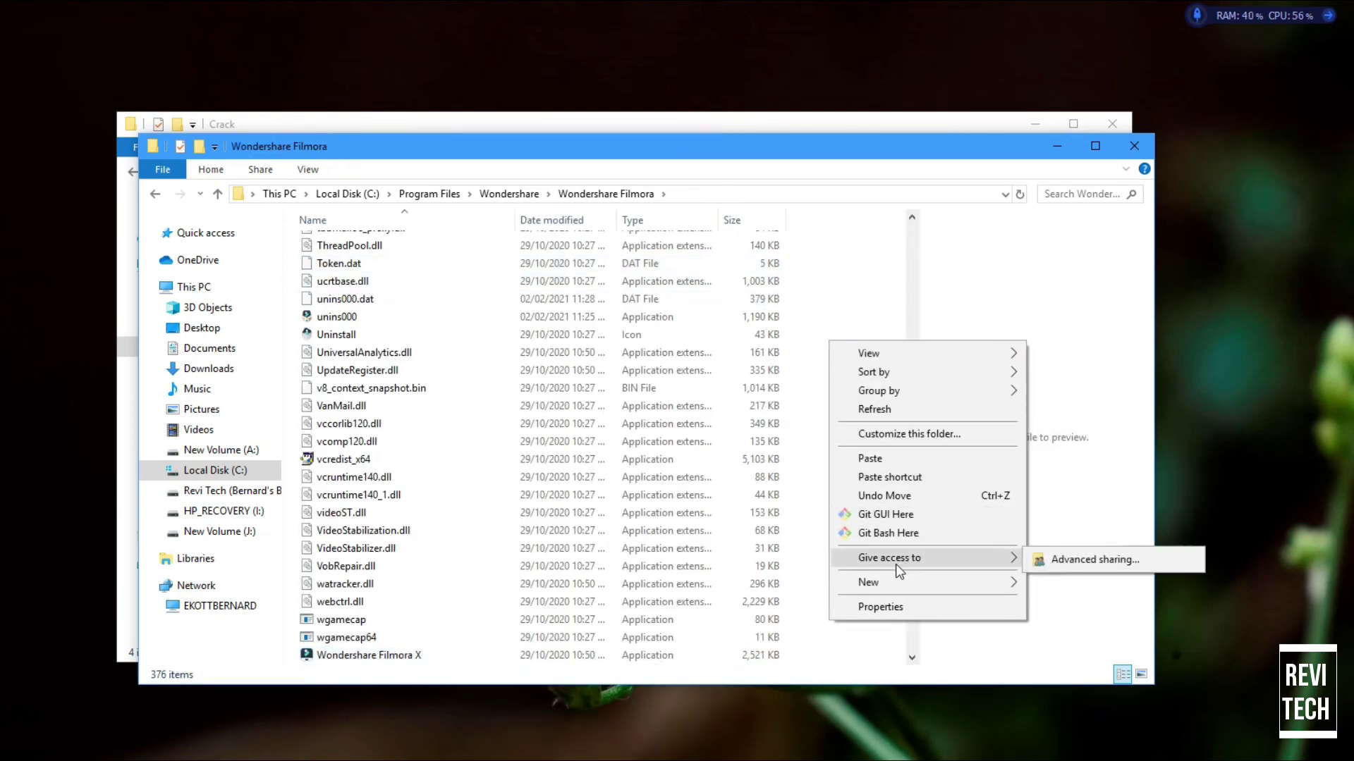
pyautogui.click(954, 461)
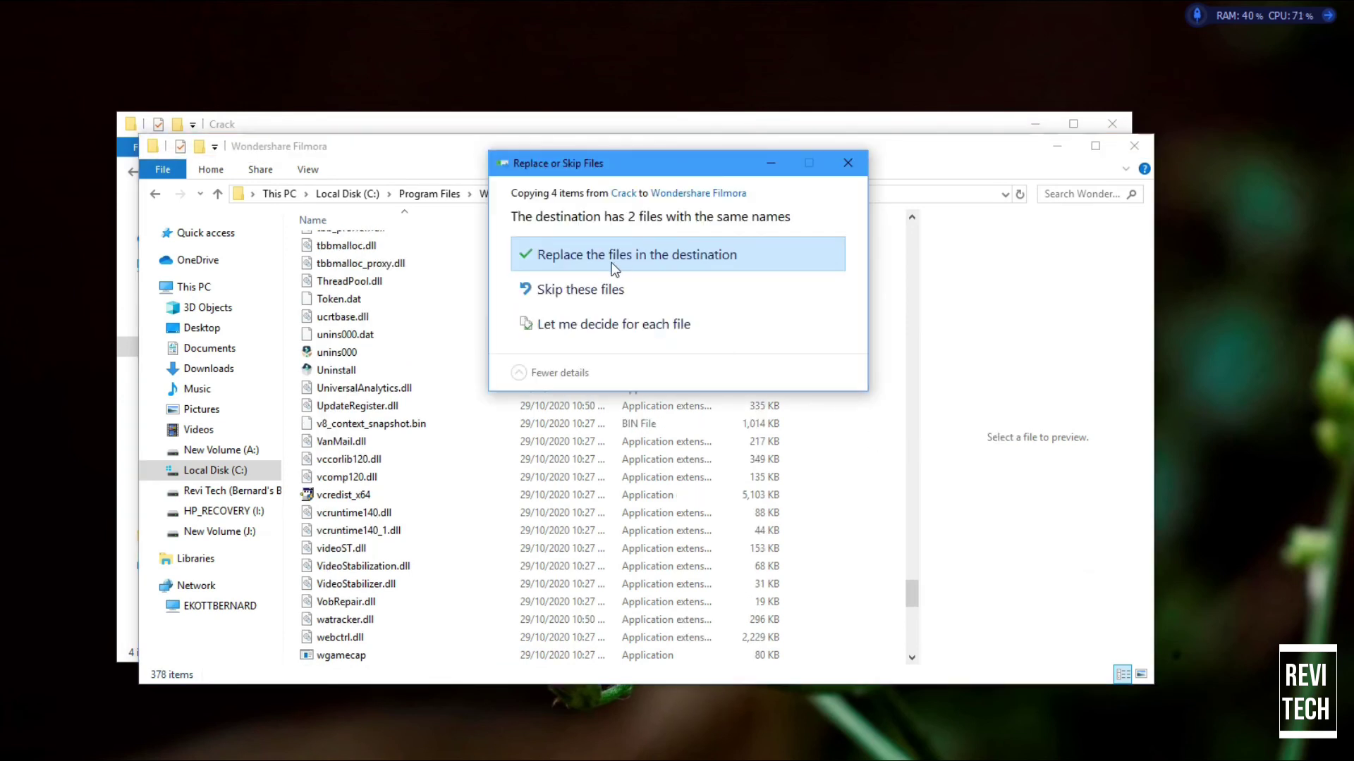
pyautogui.click(618, 255)
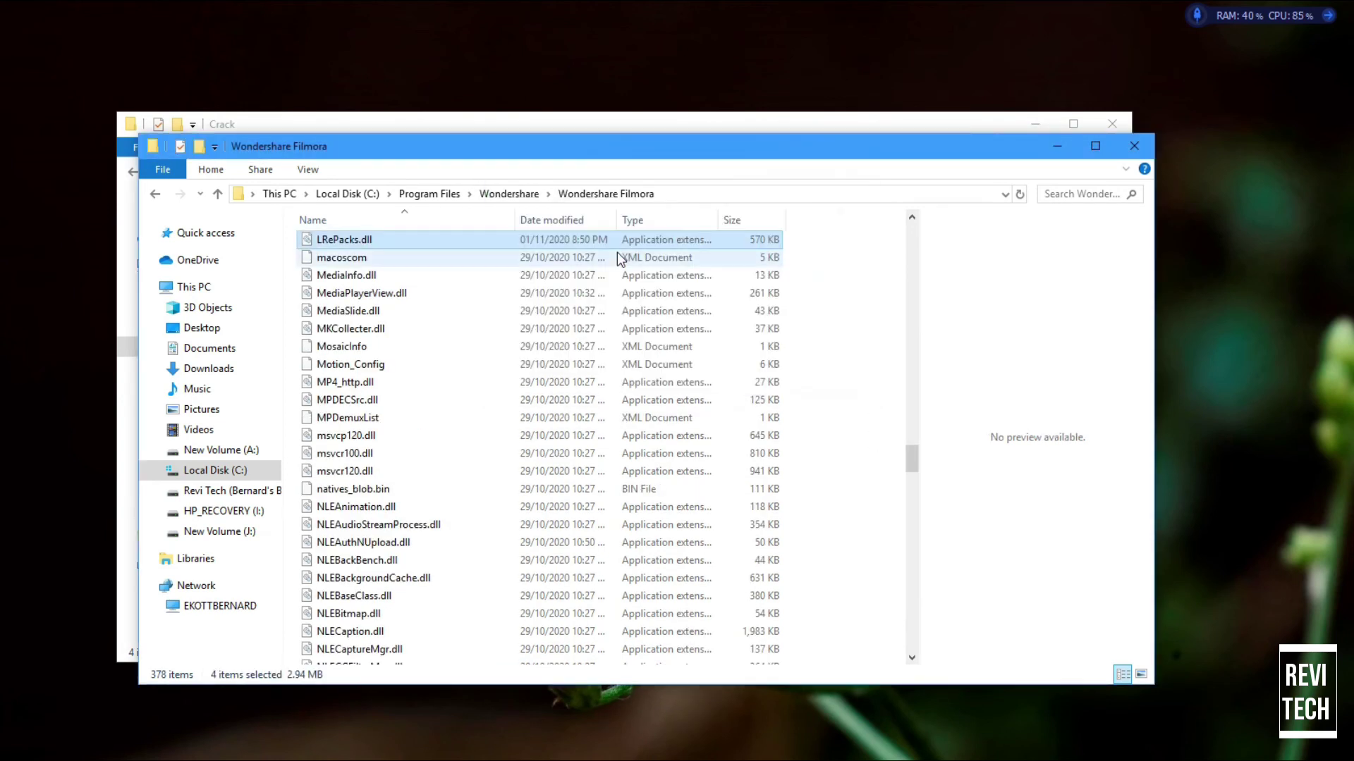
pyautogui.click(1122, 150)
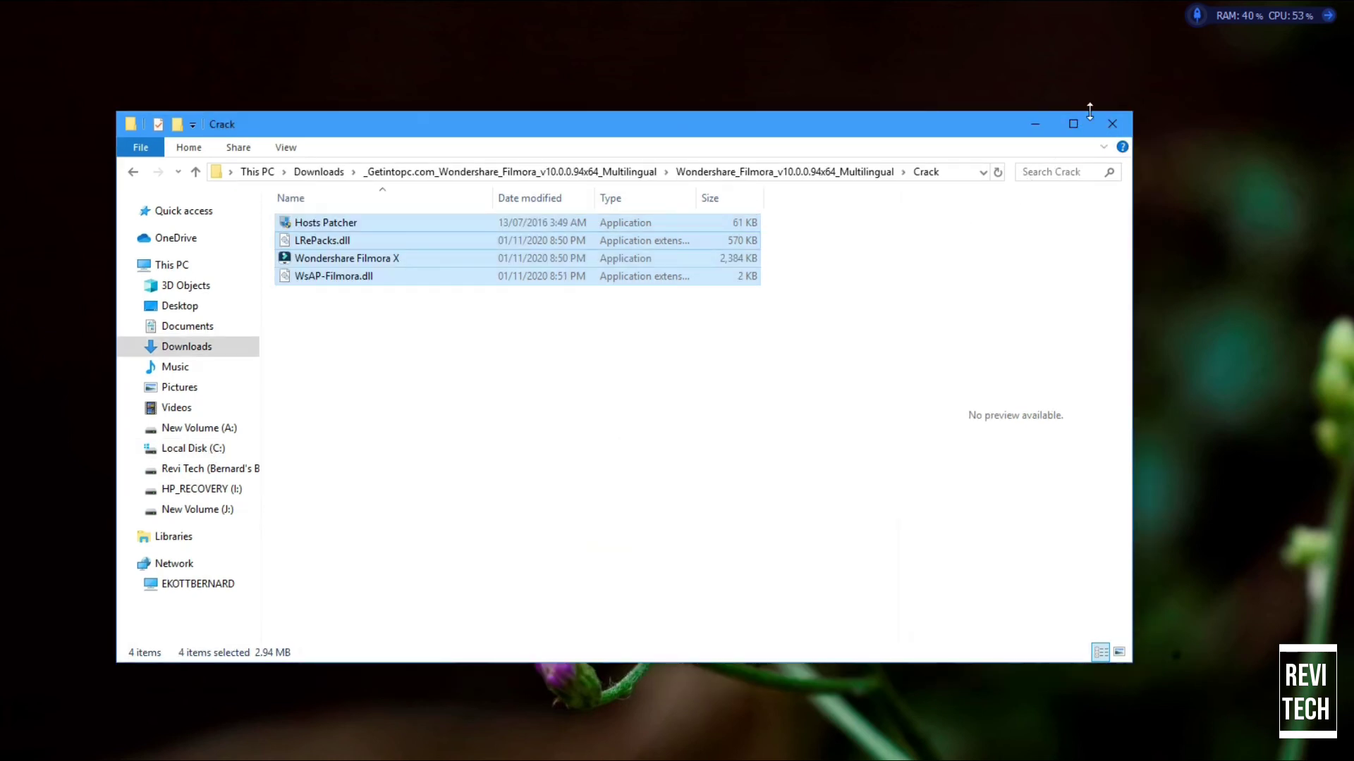
pyautogui.click(1111, 124)
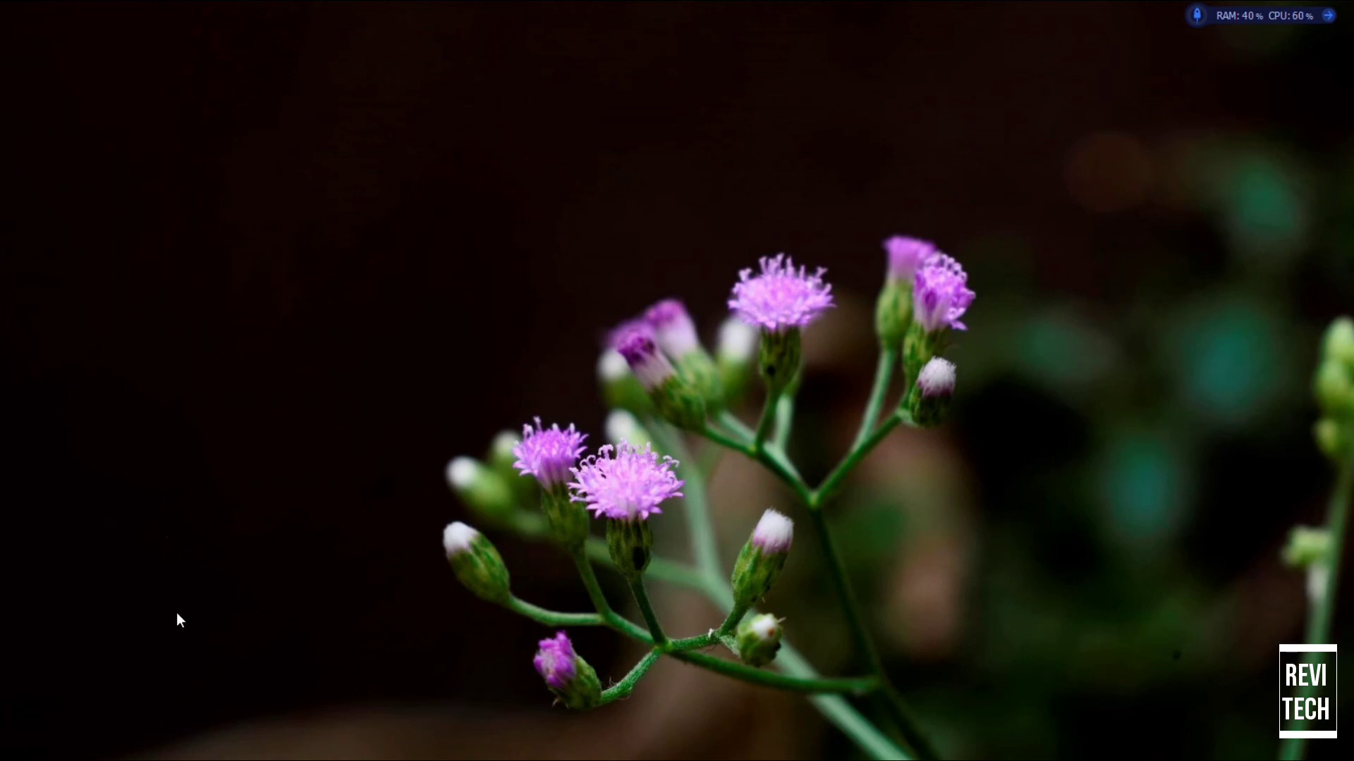
# Step: Launch Wondershare Filmora X and create a new 16:9 (Widescreen) project
pyautogui.press('super')
pyautogui.write('f')
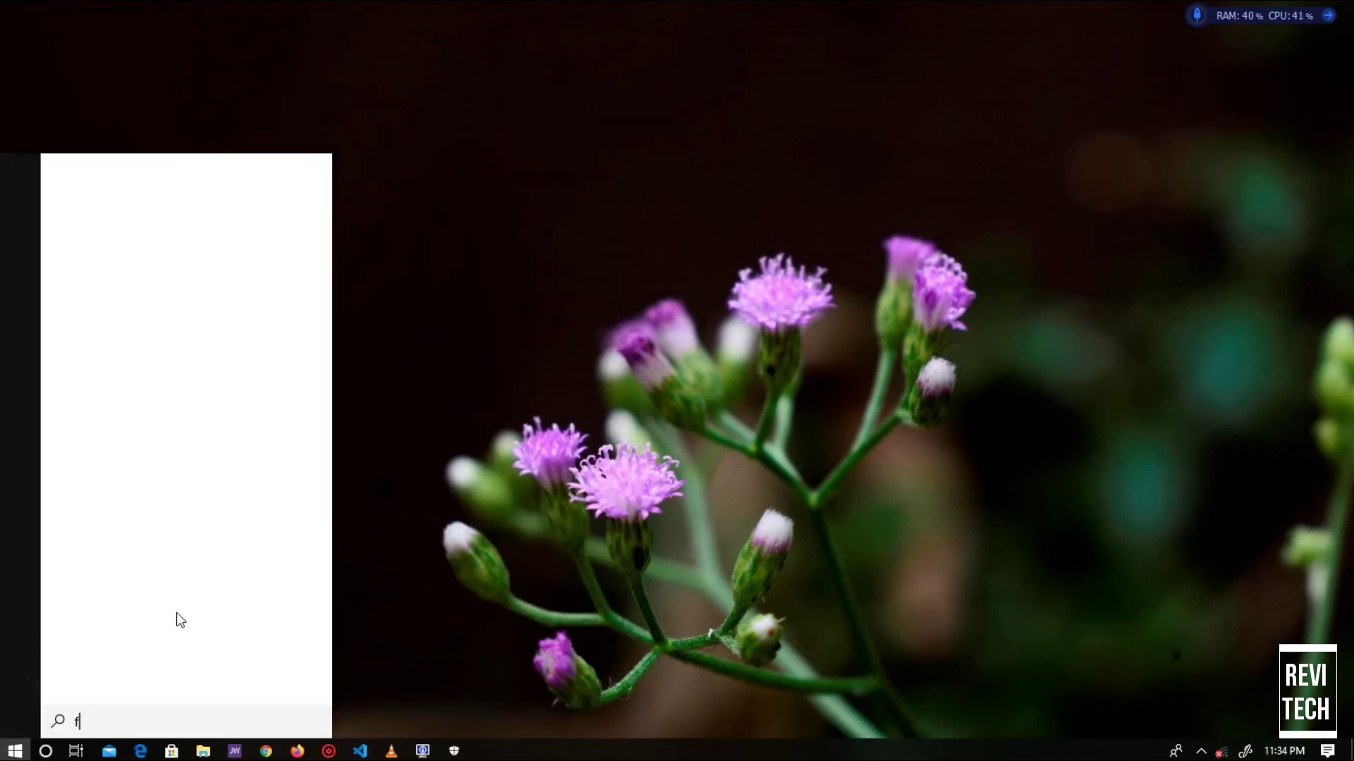
pyautogui.write('ilm')
pyautogui.press('Return')
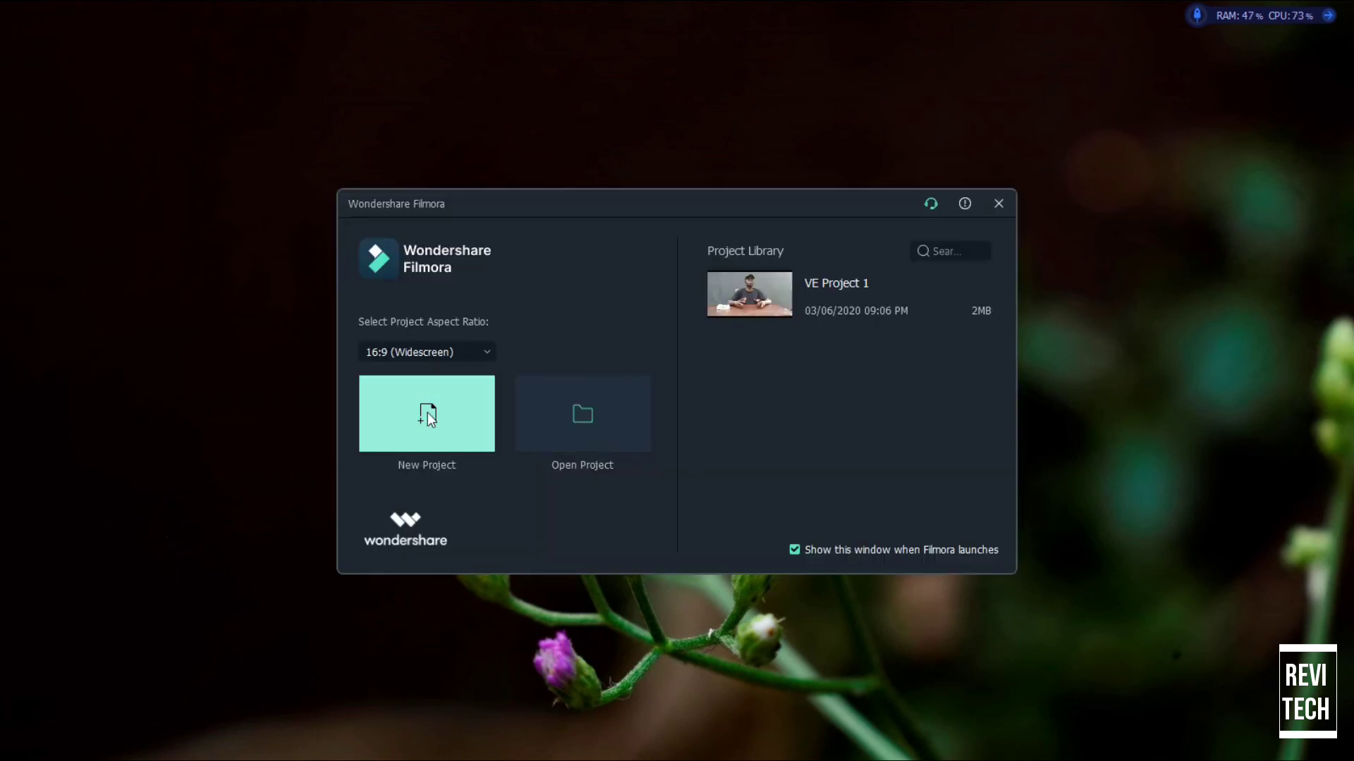
pyautogui.click(428, 414)
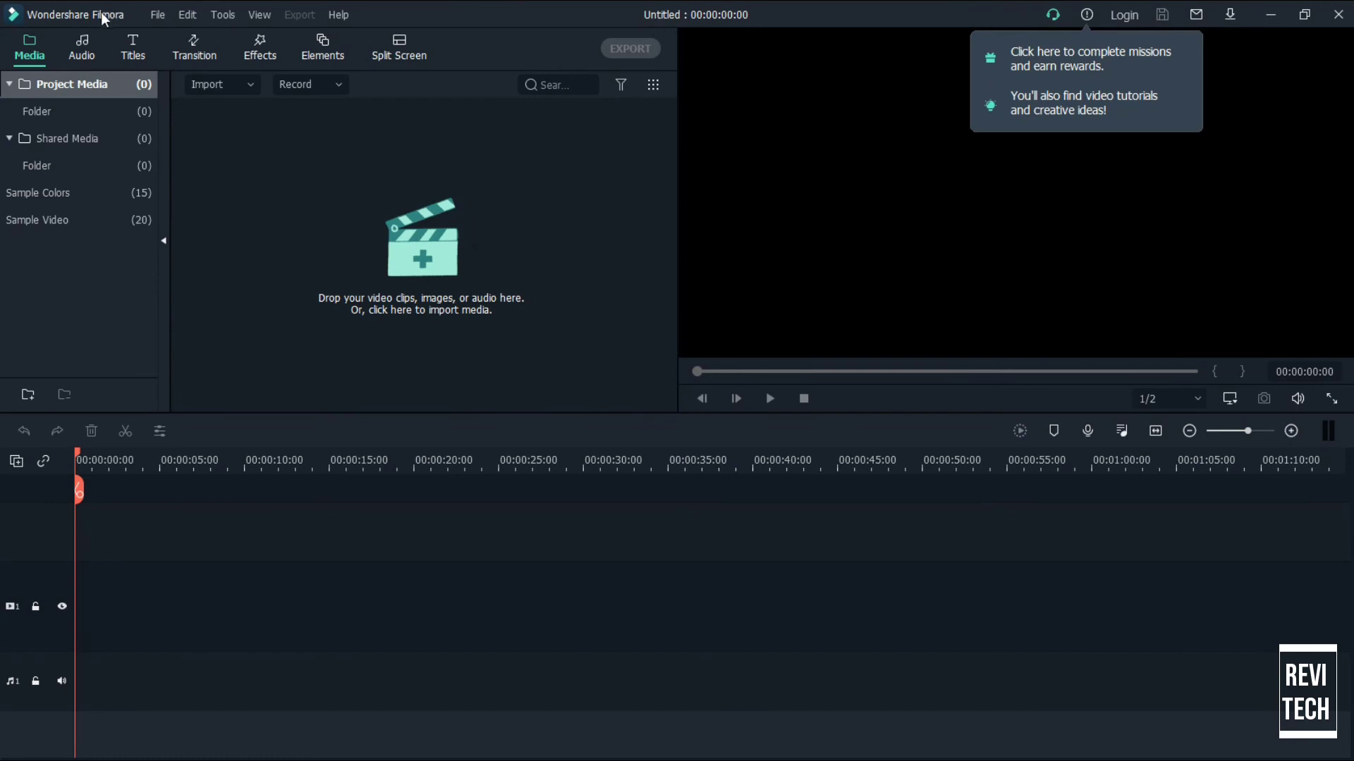
# Step: Add the sample videos Travel 01, Travel 02 and Travel 03 to the timeline
pyautogui.click(86, 219)
pyautogui.click(290, 167)
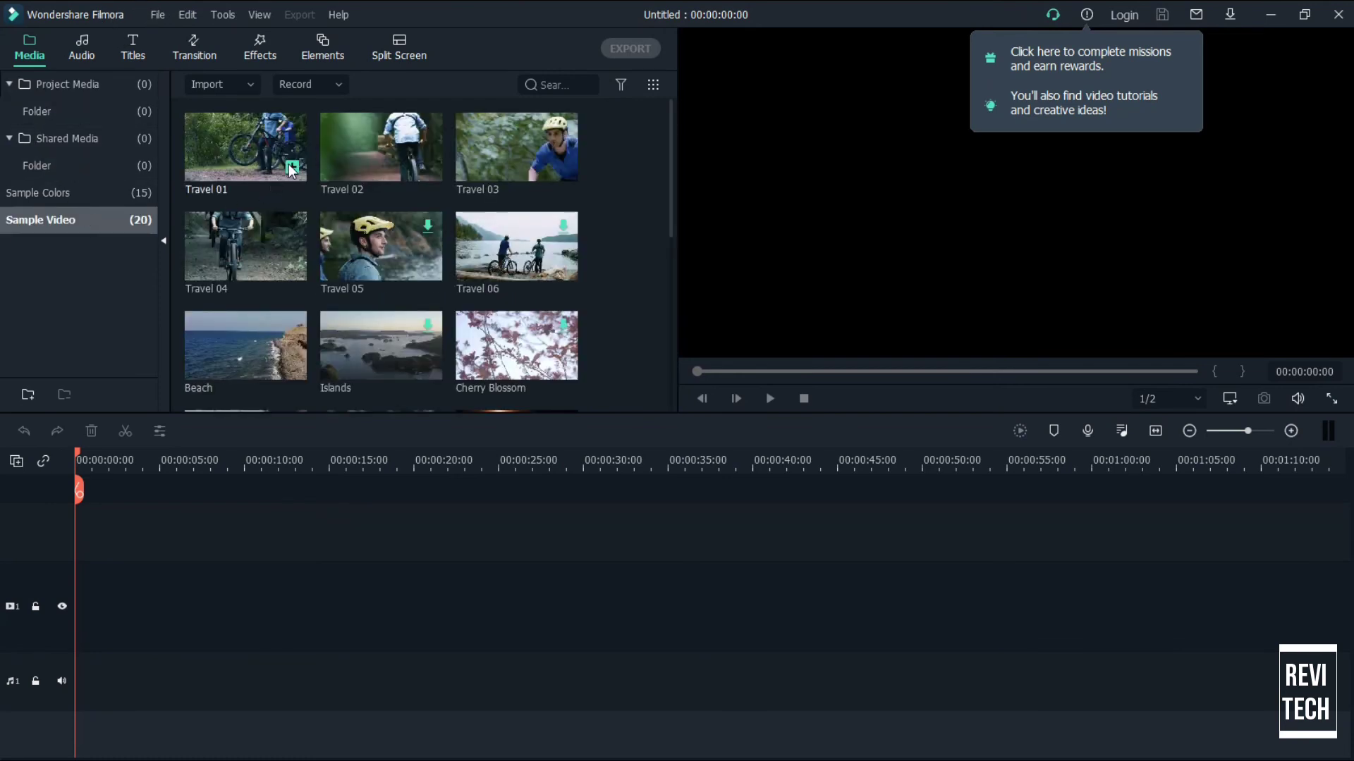
pyautogui.click(426, 168)
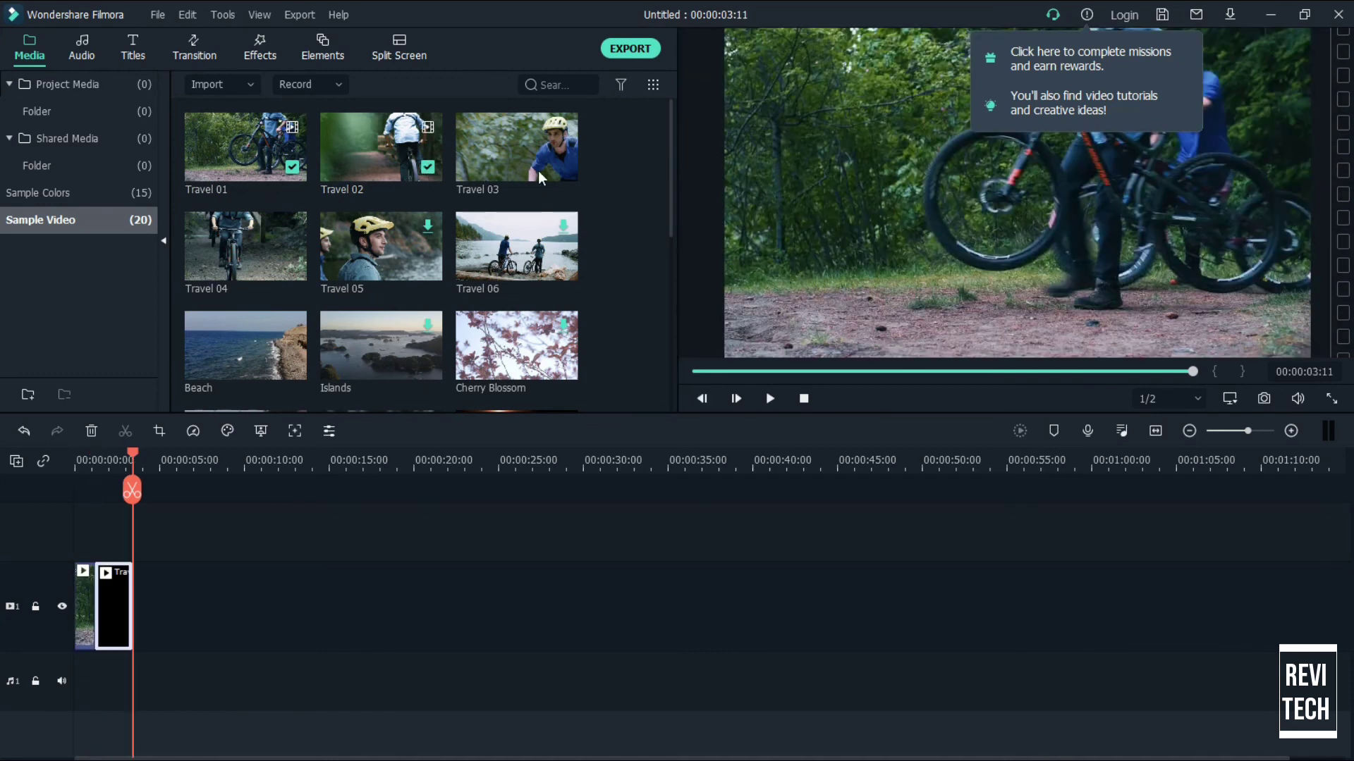
pyautogui.click(564, 167)
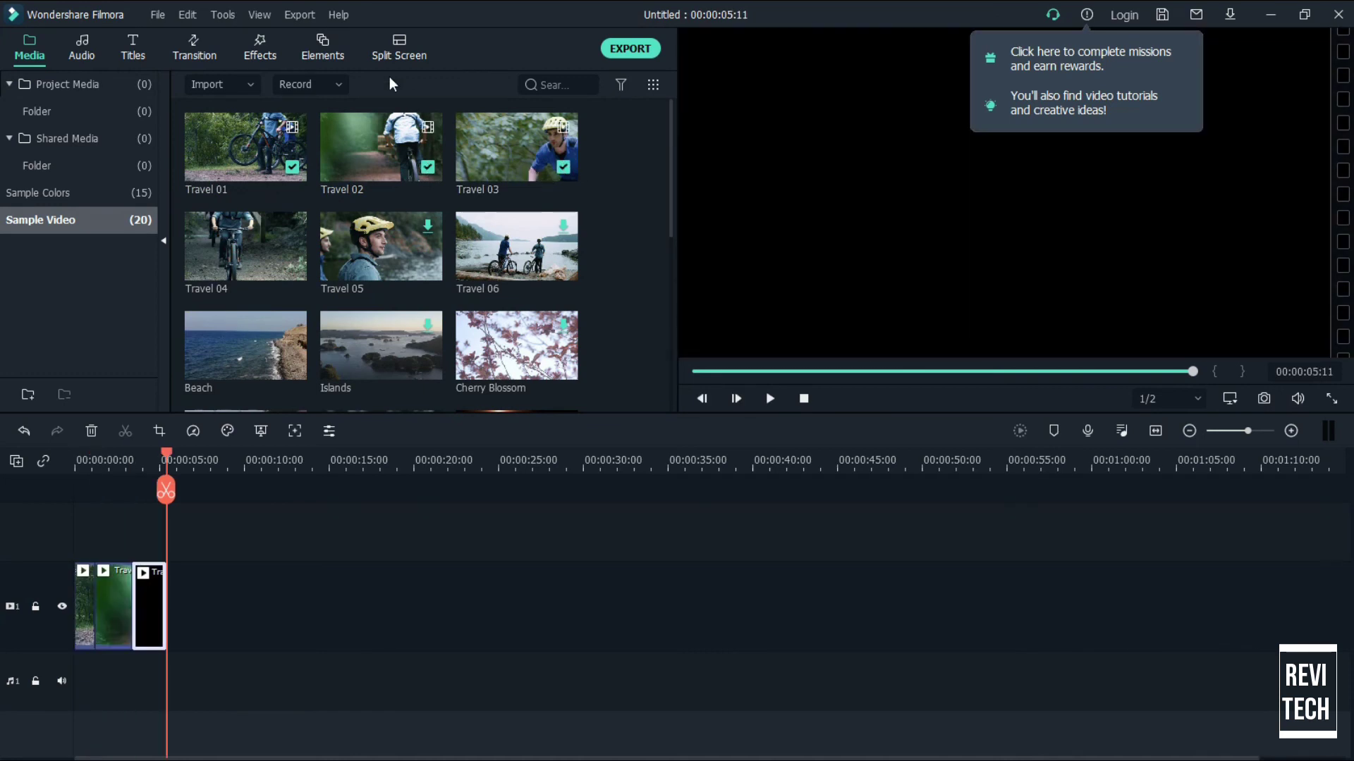
# Step: Open the export settings for a local MP4 file and name the output Sample Video
pyautogui.click(299, 15)
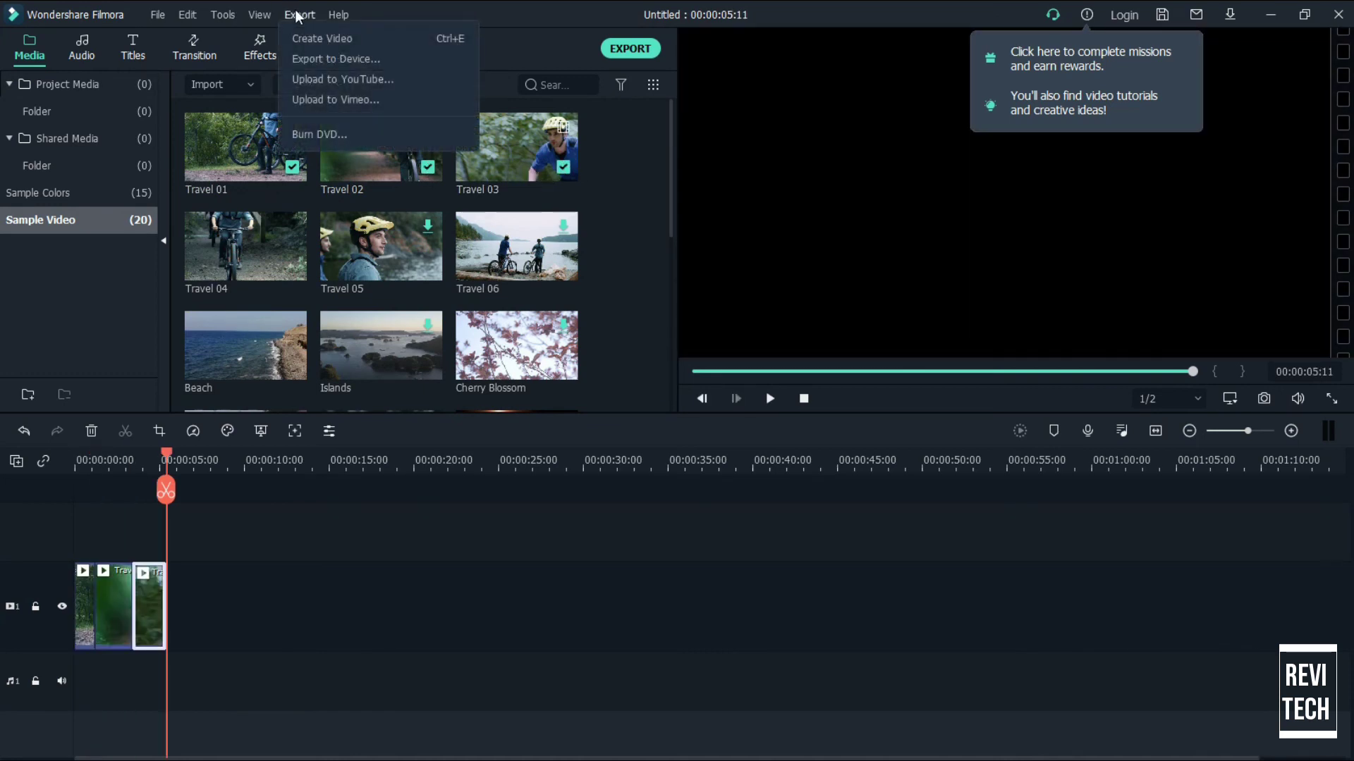
pyautogui.click(319, 66)
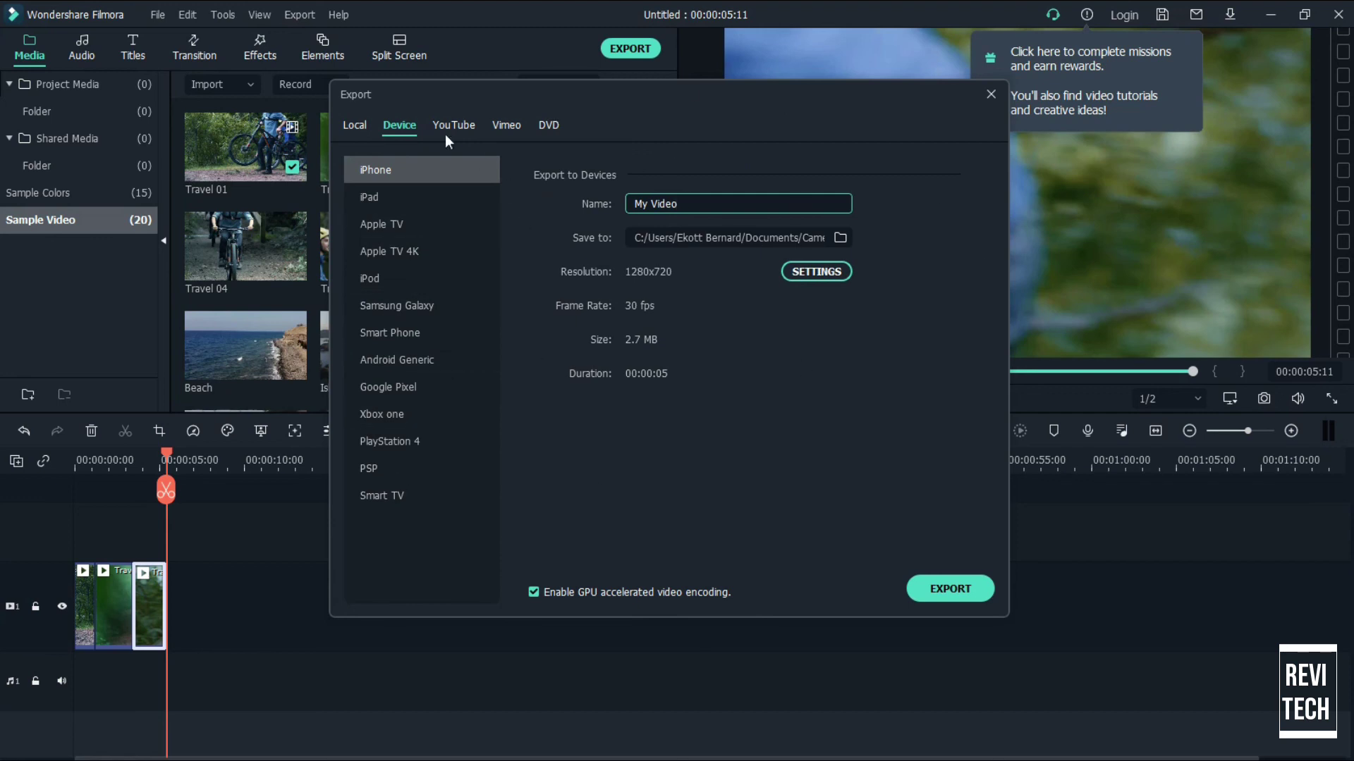
pyautogui.click(352, 125)
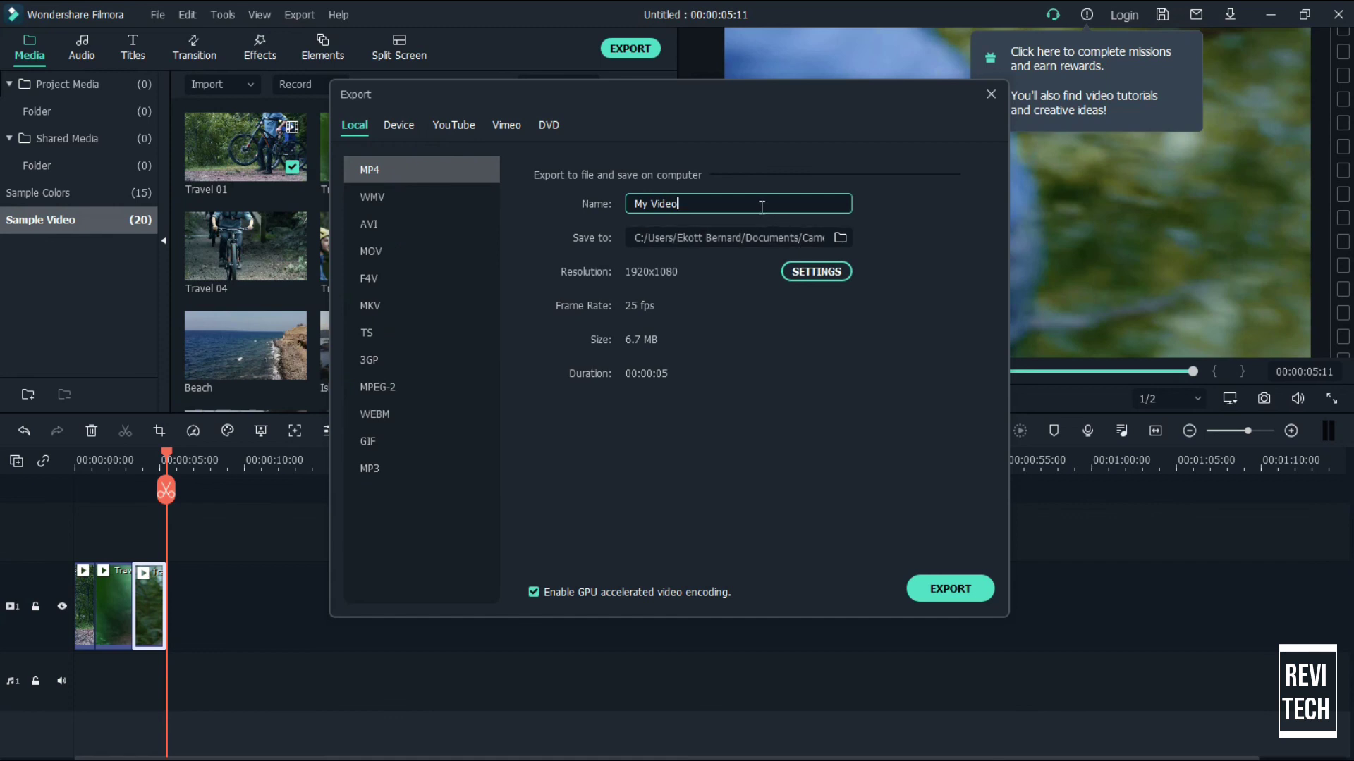
pyautogui.press('BackSpace')
pyautogui.press('BackSpace')
pyautogui.press('BackSpace')
pyautogui.press('BackSpace')
pyautogui.press('BackSpace')
pyautogui.press('BackSpace')
pyautogui.press('BackSpace')
pyautogui.press('BackSpace')
pyautogui.write('Sample Video')
# Step: Set the export resolution to 4096x2160 and the video bit rate to 30000 kbps, and start the export
pyautogui.click(835, 271)
pyautogui.click(734, 247)
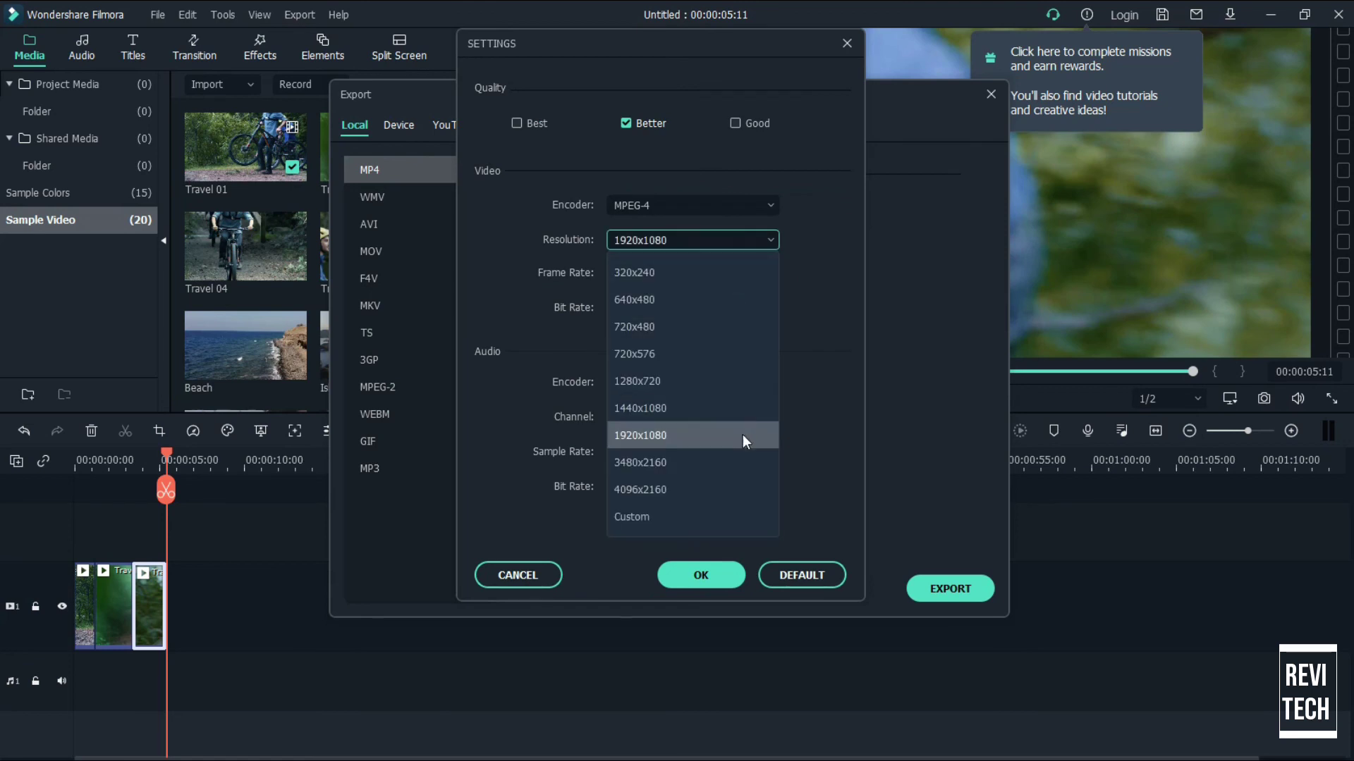
pyautogui.click(742, 488)
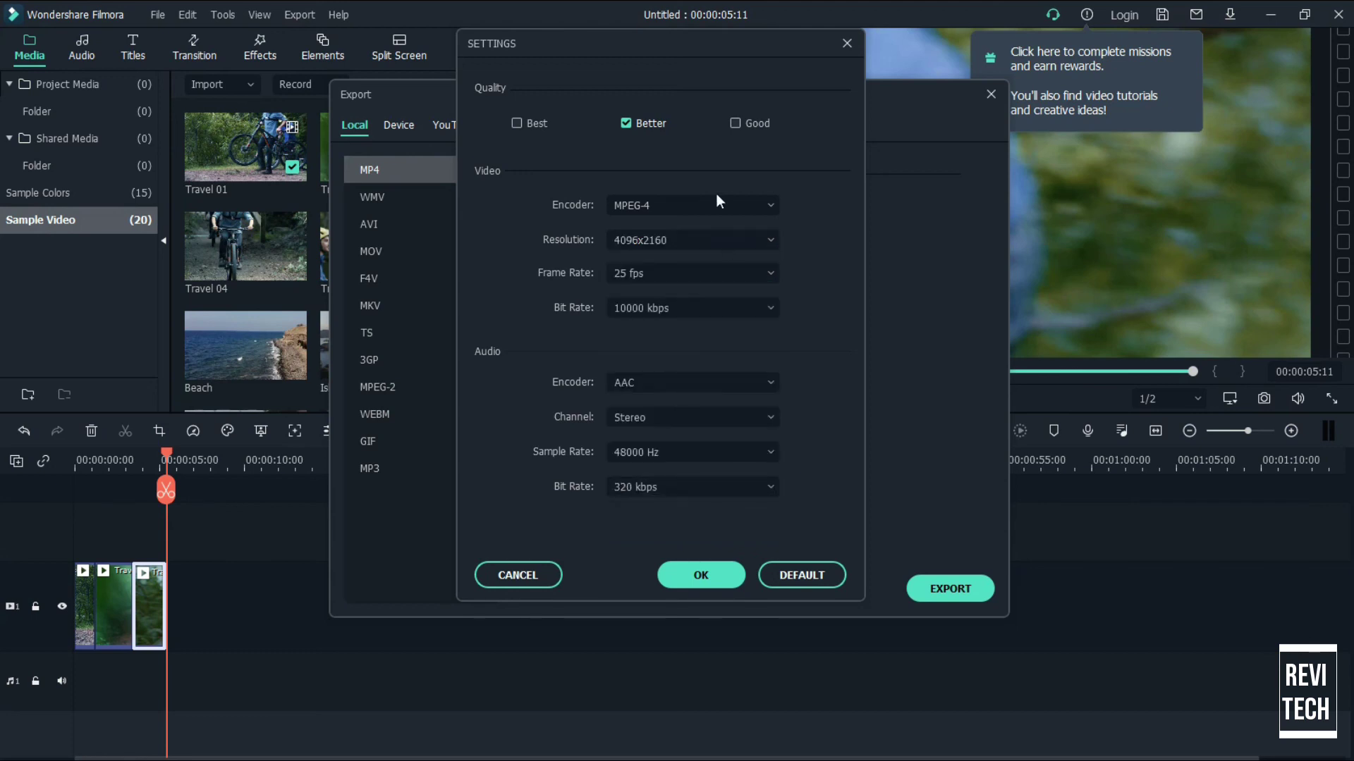
pyautogui.click(705, 273)
pyautogui.click(705, 308)
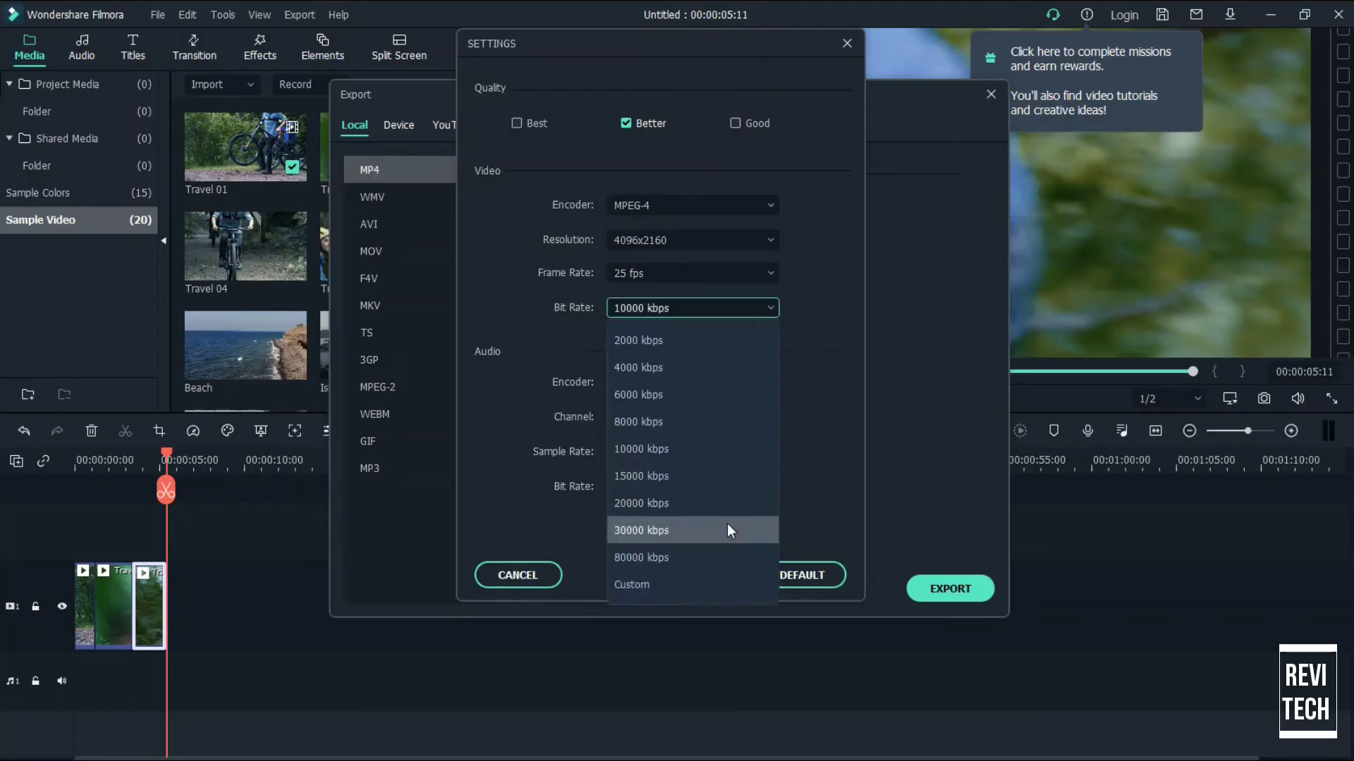
pyautogui.click(744, 487)
pyautogui.click(705, 452)
pyautogui.click(731, 518)
pyautogui.click(701, 574)
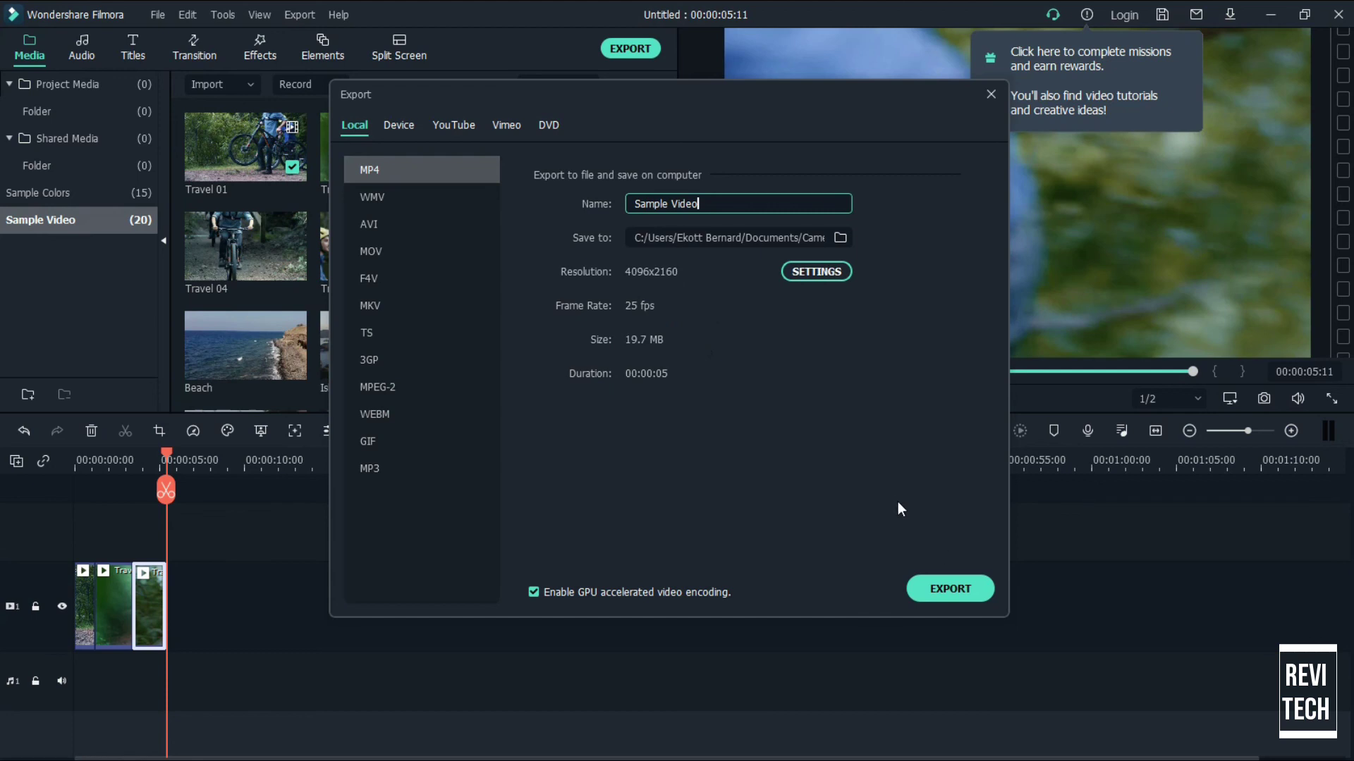
pyautogui.click(953, 585)
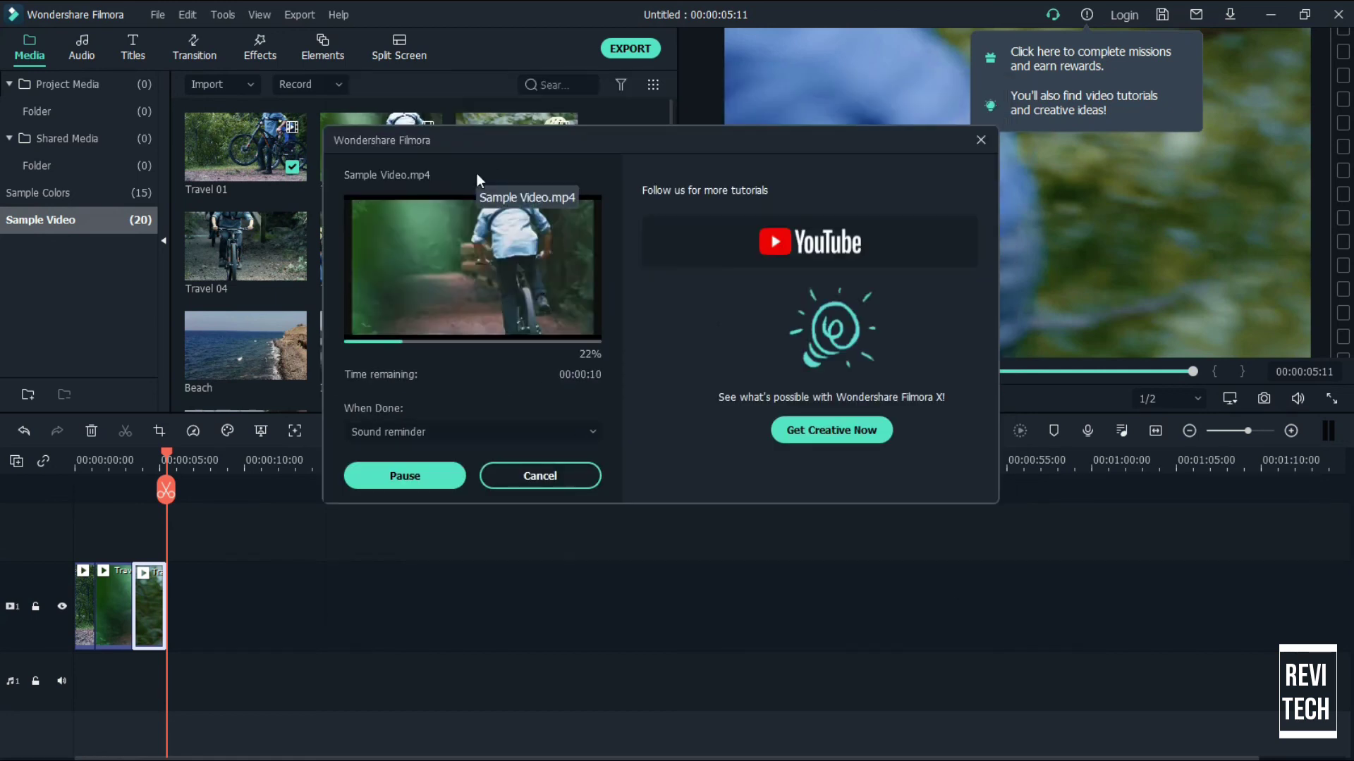